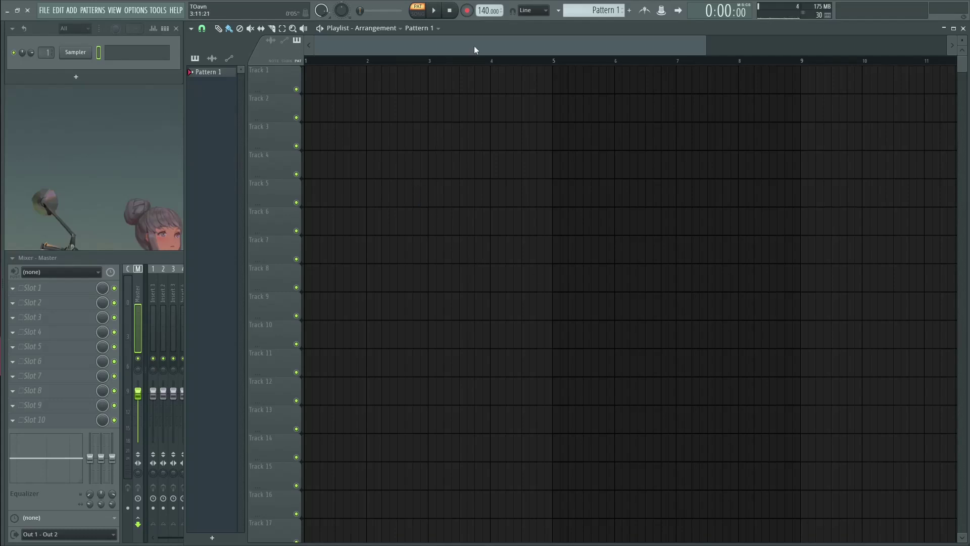
scroll(475, 50, down, 3)
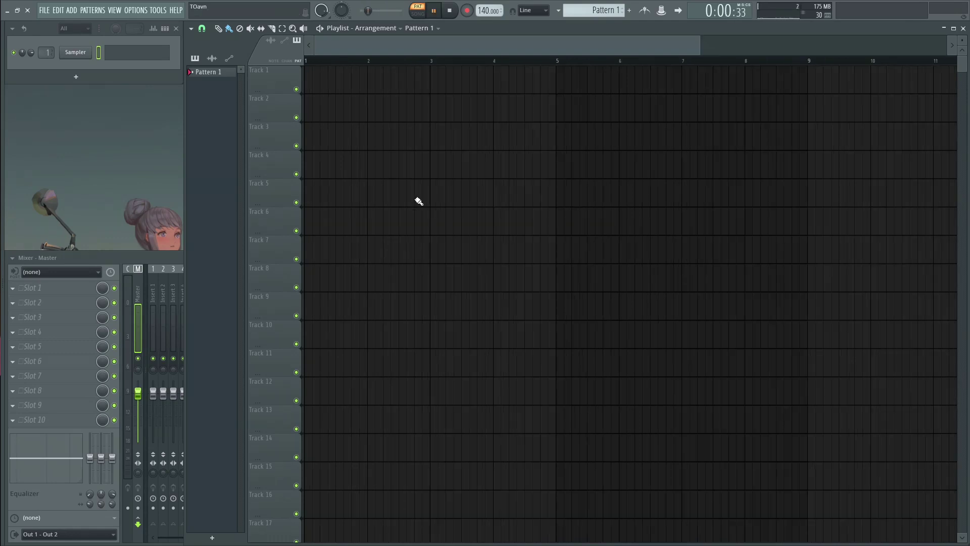
click(449, 10)
drag(698, 45, 652, 45)
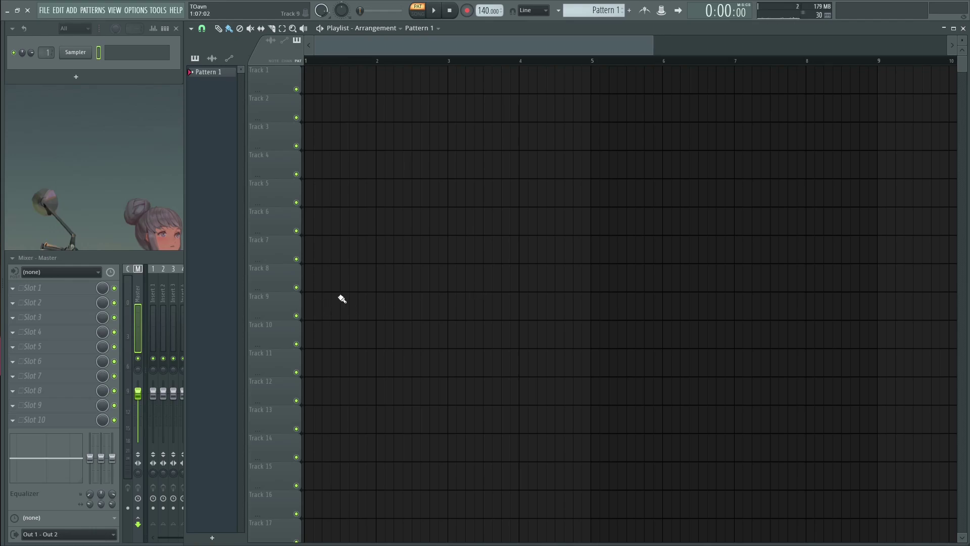
Step: Load the Edison audio editor into effect slot 3 of the Master mixer track
middle_click(54, 316)
text(ed)
key(Return)
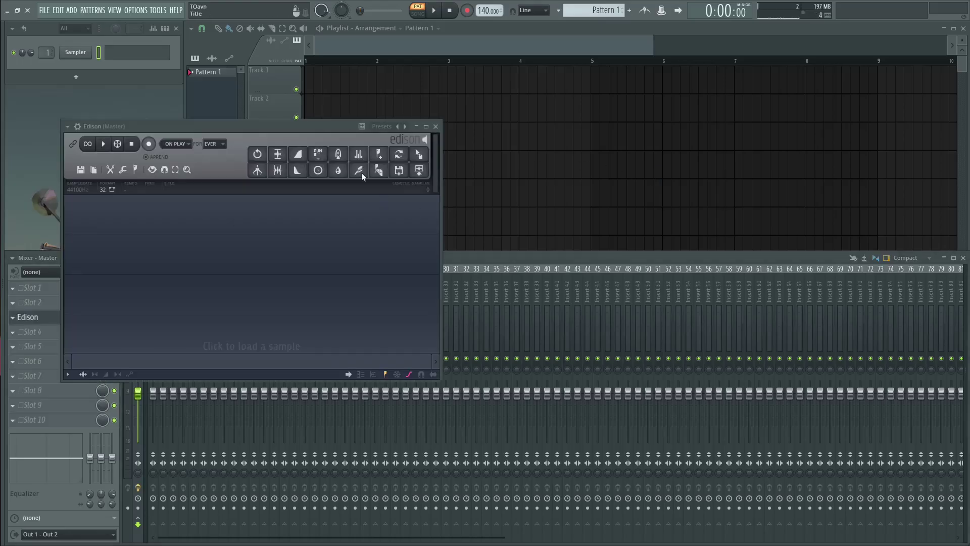
drag(317, 125, 461, 131)
Step: Insert silence into the empty Edison sample to a total length of about 88,200 samples
right_click(384, 234)
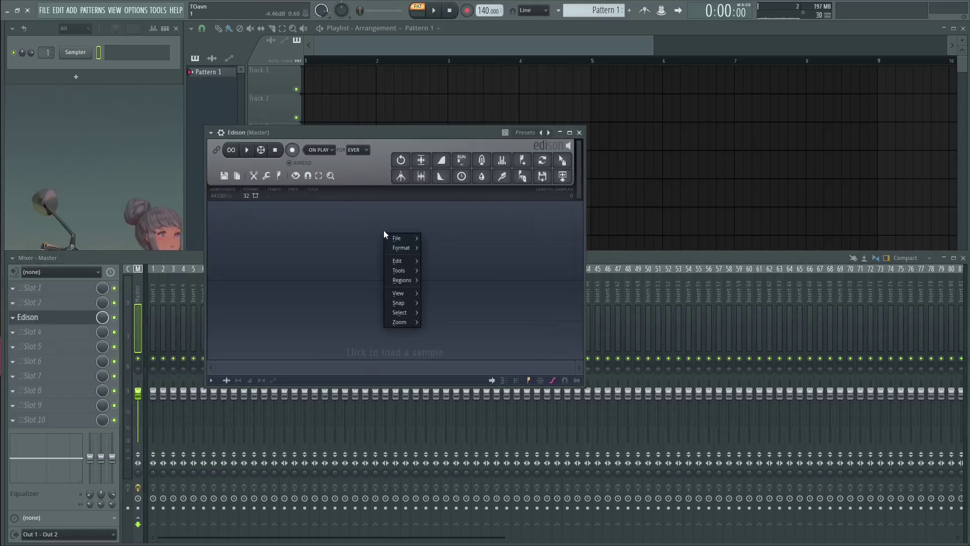
mouse_move(405, 260)
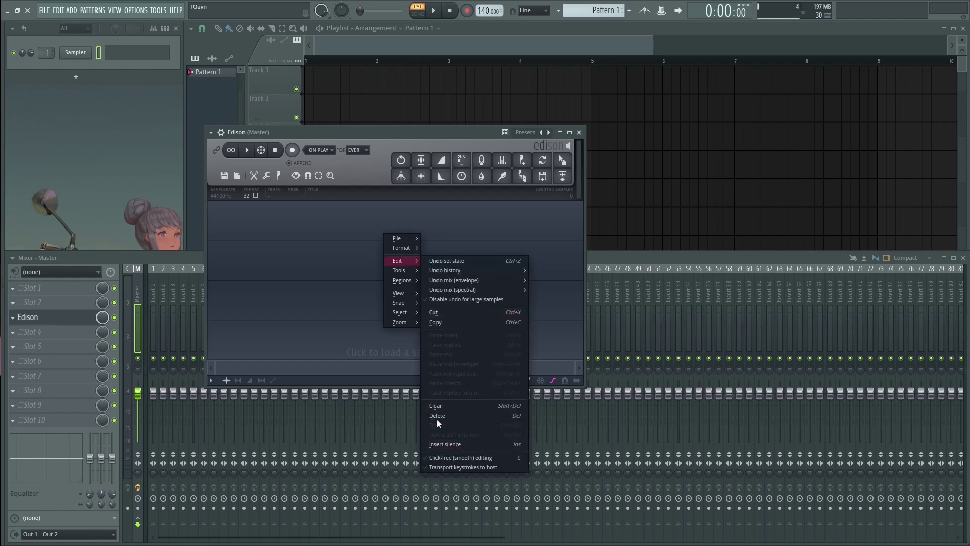
click(296, 254)
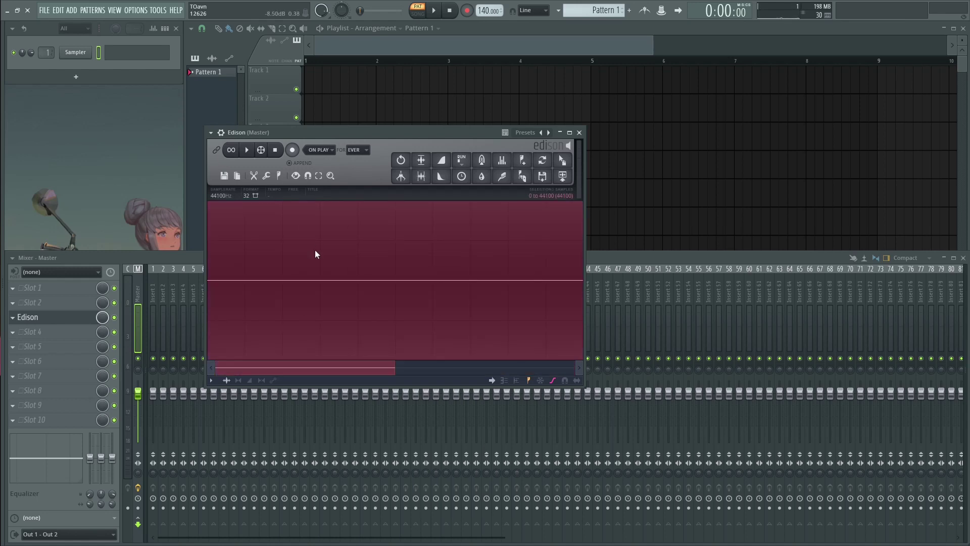
scroll(316, 247, down, 2)
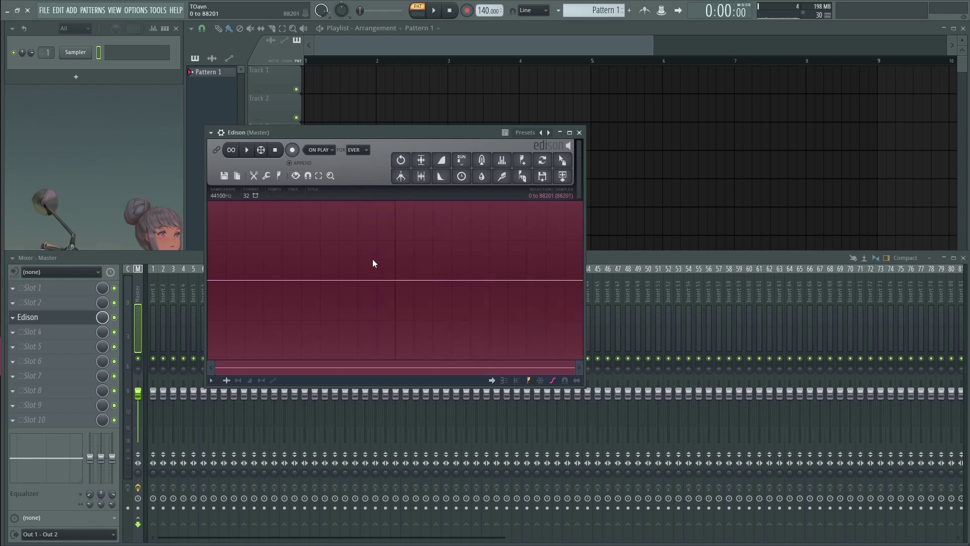
Step: Generate noise over the whole silent selection in Edison and load the result into the Sampler channel
right_click(348, 240)
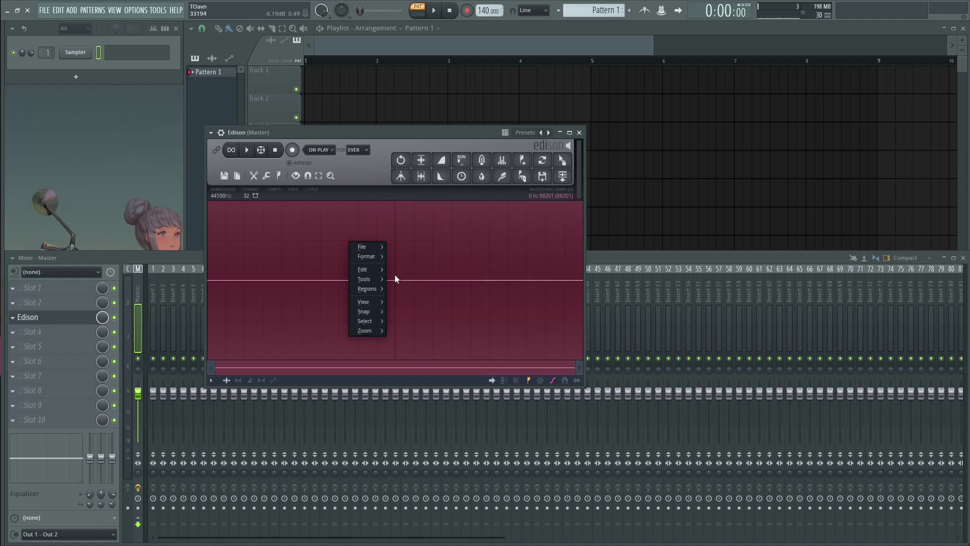
mouse_move(377, 279)
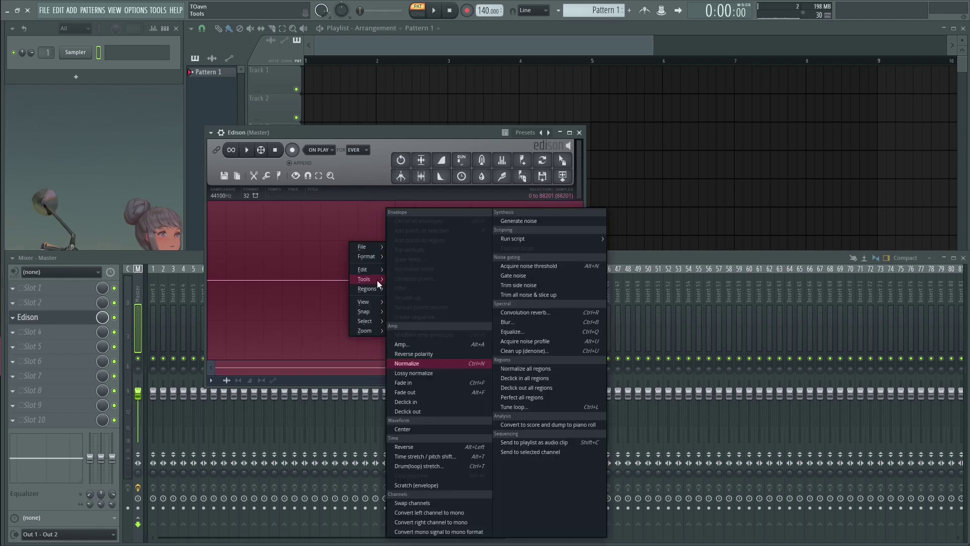
click(530, 221)
click(381, 244)
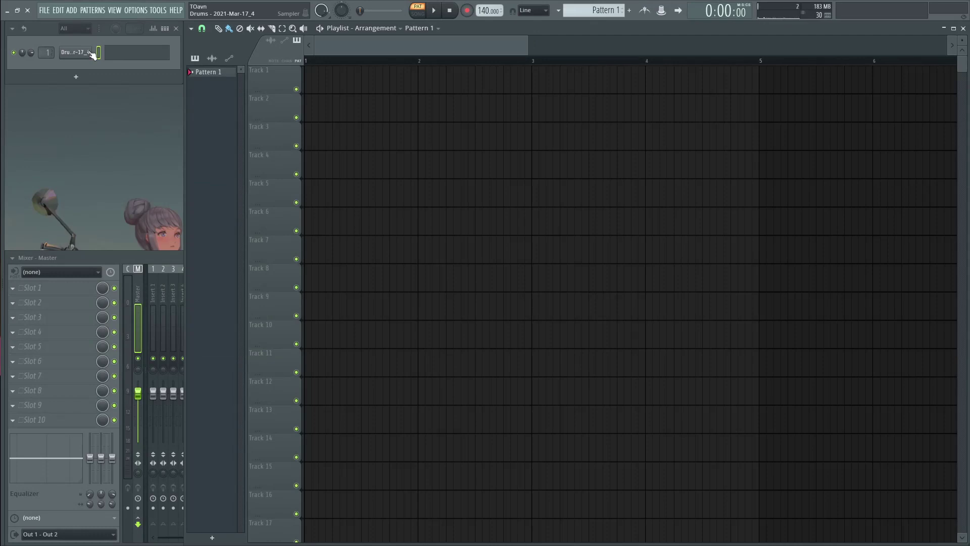
Step: Clone the noise sampler channel and add a Harmor channel at the top of the channel rack
right_click(93, 53)
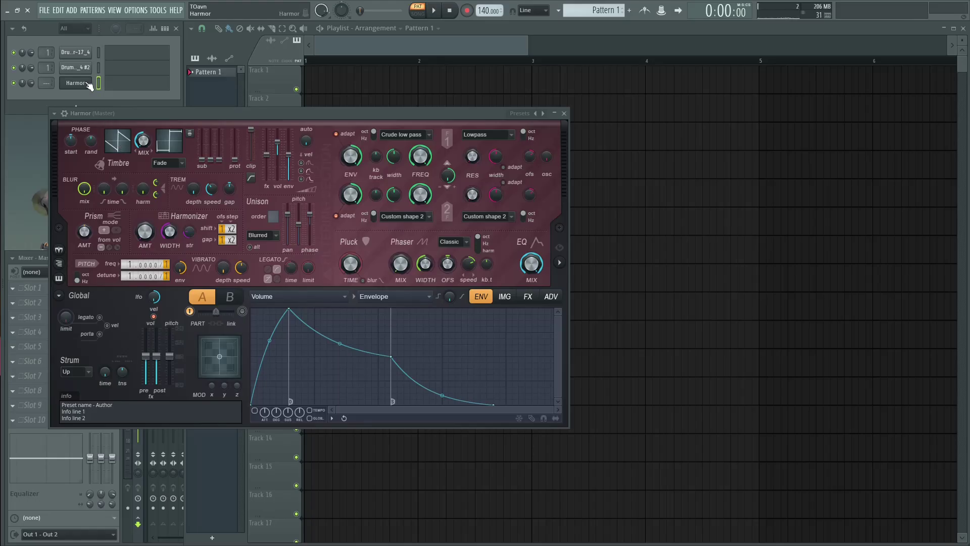
drag(89, 86, 78, 53)
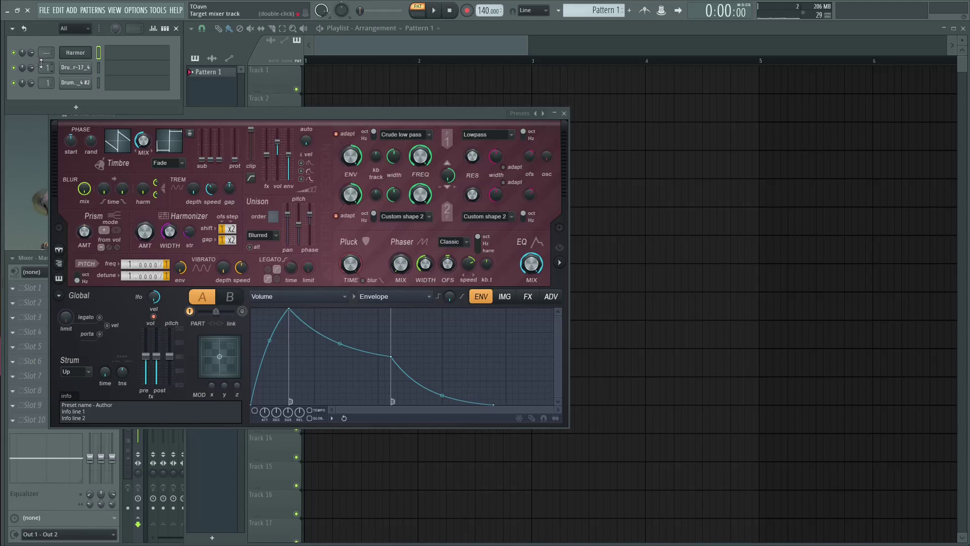
Step: Route Harmor to mixer track 1 and the two noise sampler channels to mixer tracks 2 and 3
scroll(42, 53, up, 1)
scroll(43, 67, up, 1)
scroll(43, 82, up, 2)
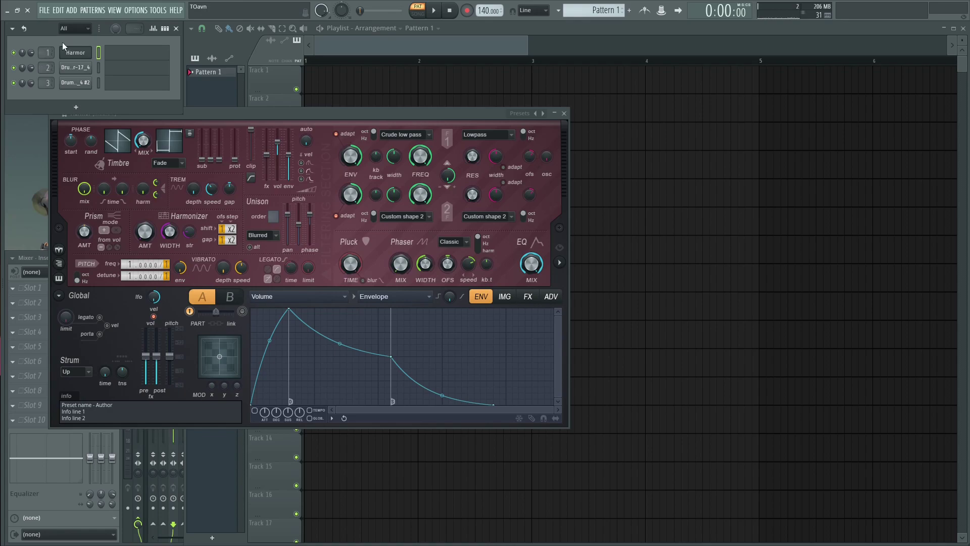
Step: Add a Layer channel above Harmor in the channel rack
key(F8)
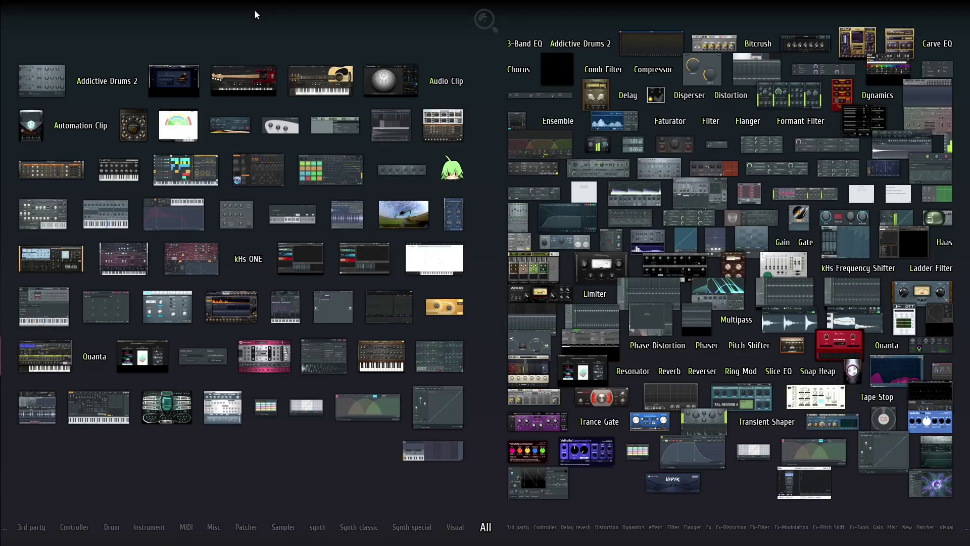
text(lay)
key(Return)
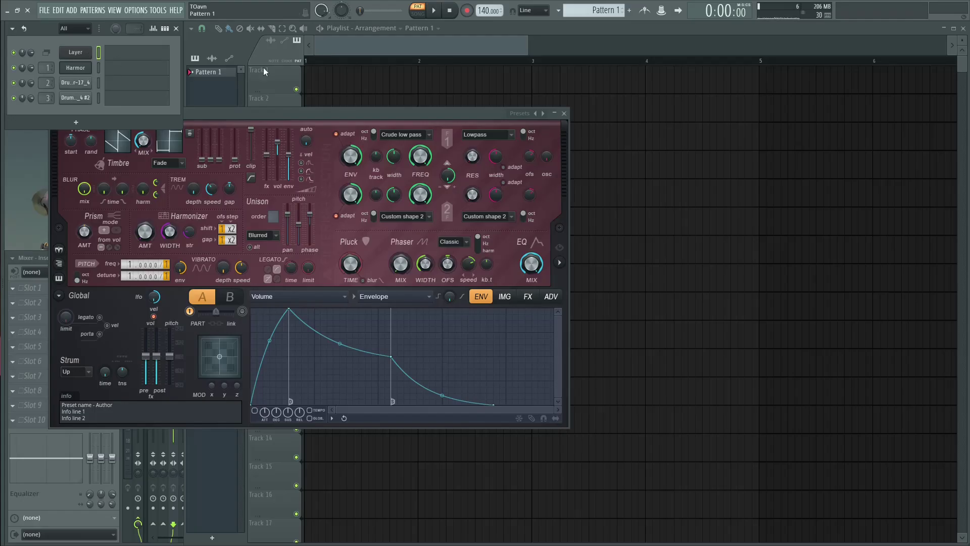
Step: Select Harmor and both noise sampler channels and set them as the Layer's children
drag(348, 113, 443, 234)
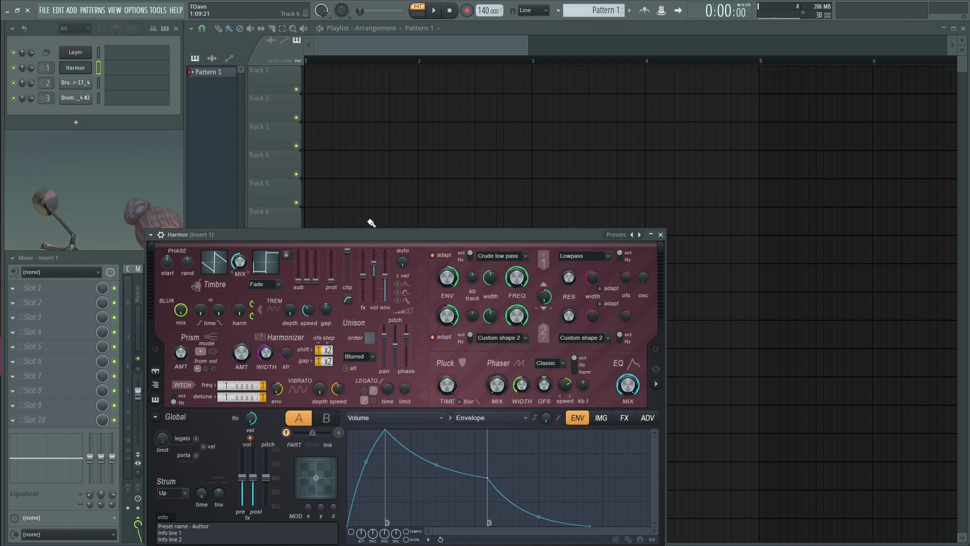
drag(372, 235, 436, 135)
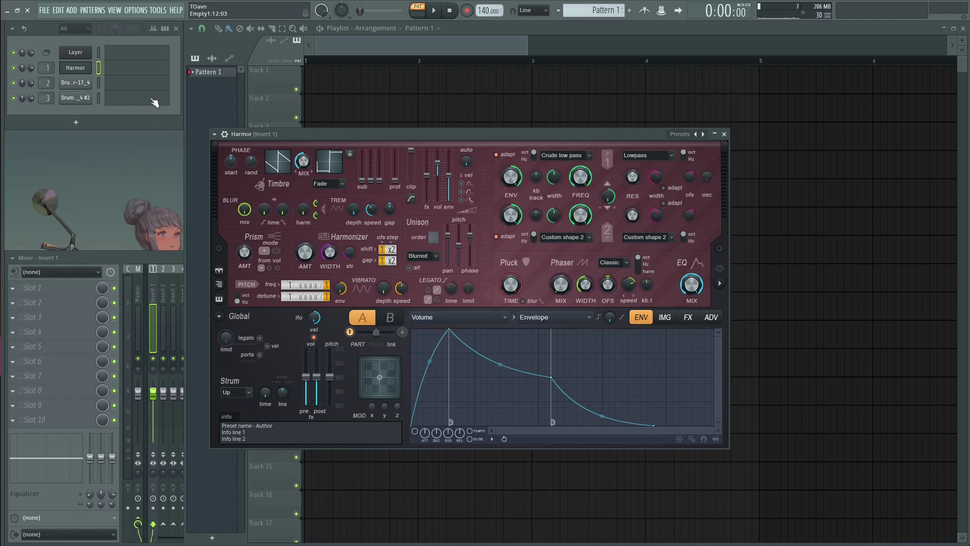
click(92, 54)
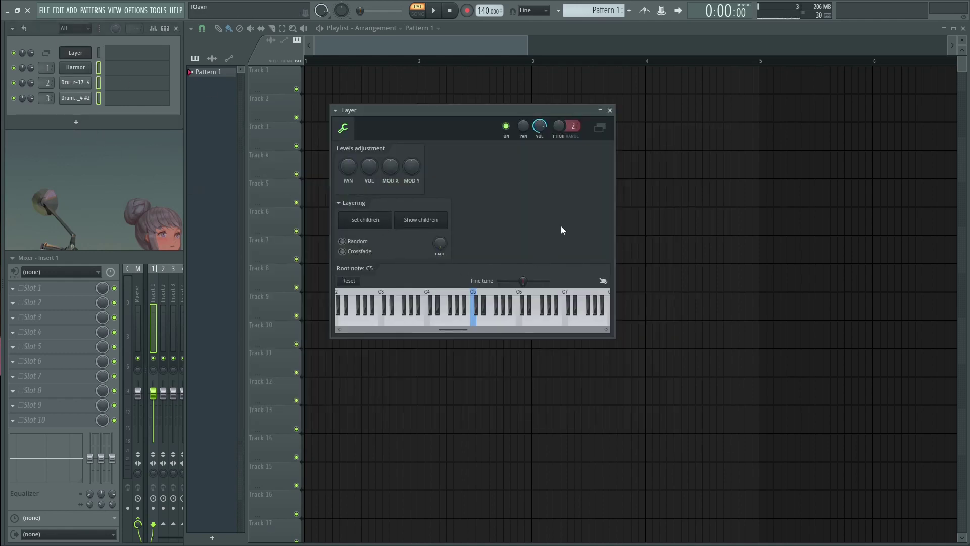
Step: Write one sustained note for the Layer in Pattern 1, place the pattern clip at bar 1 on Track 5, and audition it
right_click(95, 55)
click(112, 53)
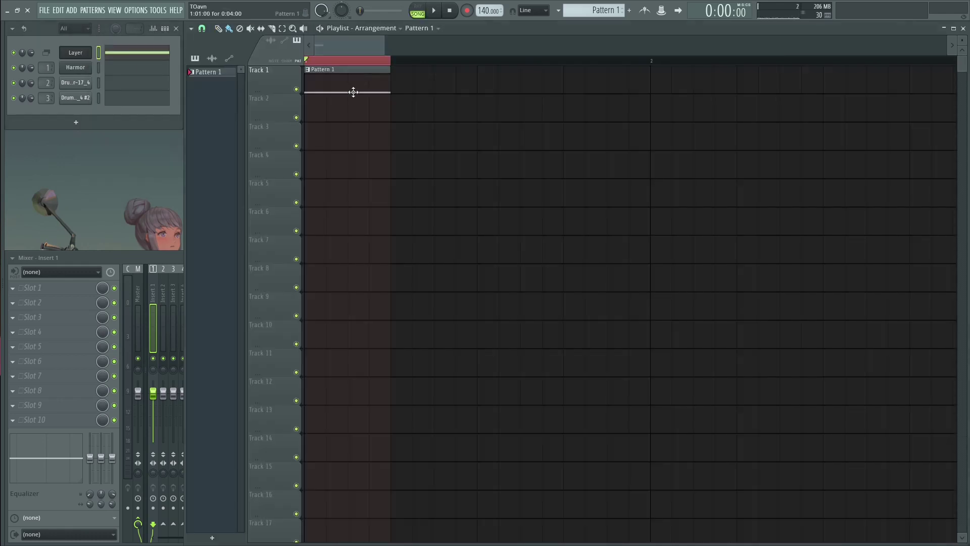
drag(353, 91, 330, 202)
scroll(333, 93, up, 4)
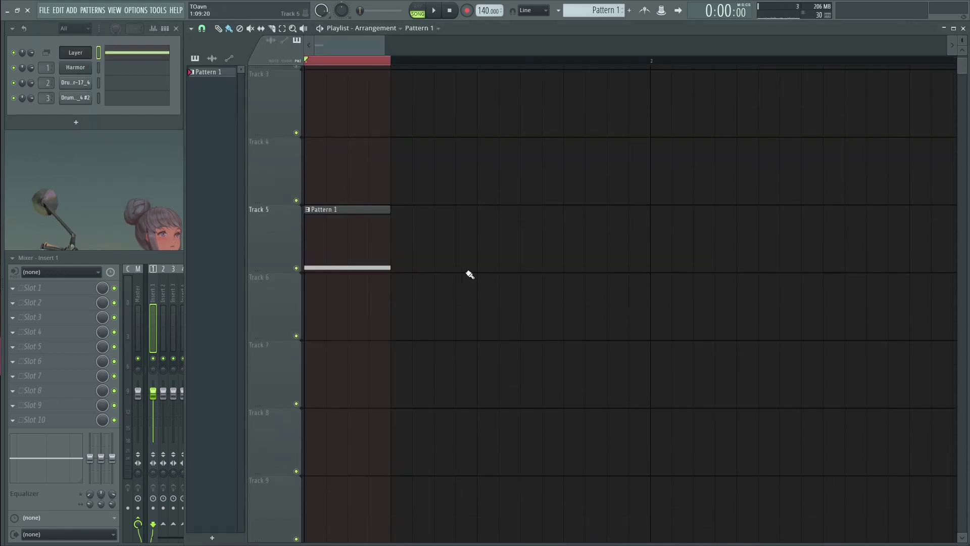
key(space)
key(space)
Step: Enable the volume envelope of the noise channel on mixer track 2 and set attack, hold, decay, sustain and release to minimum
click(75, 83)
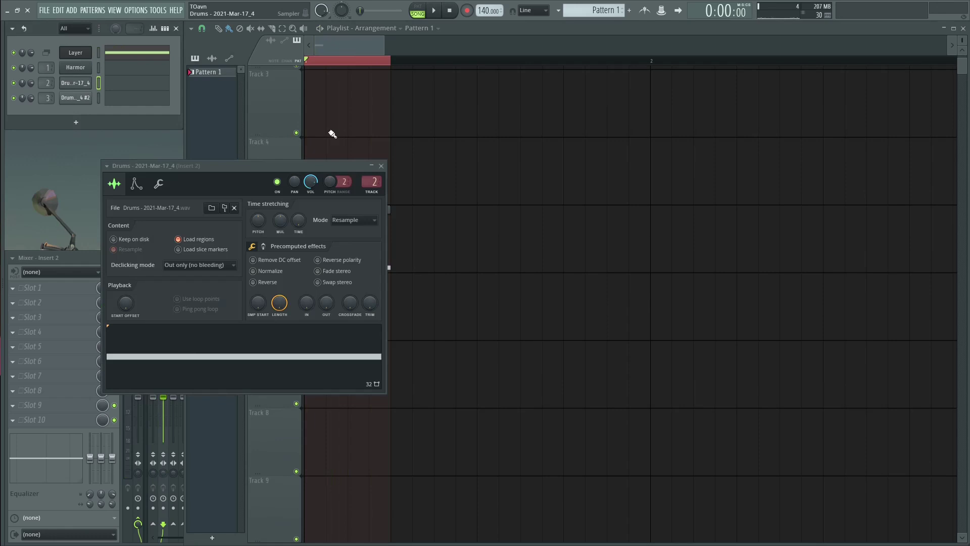
drag(316, 165, 565, 127)
click(386, 145)
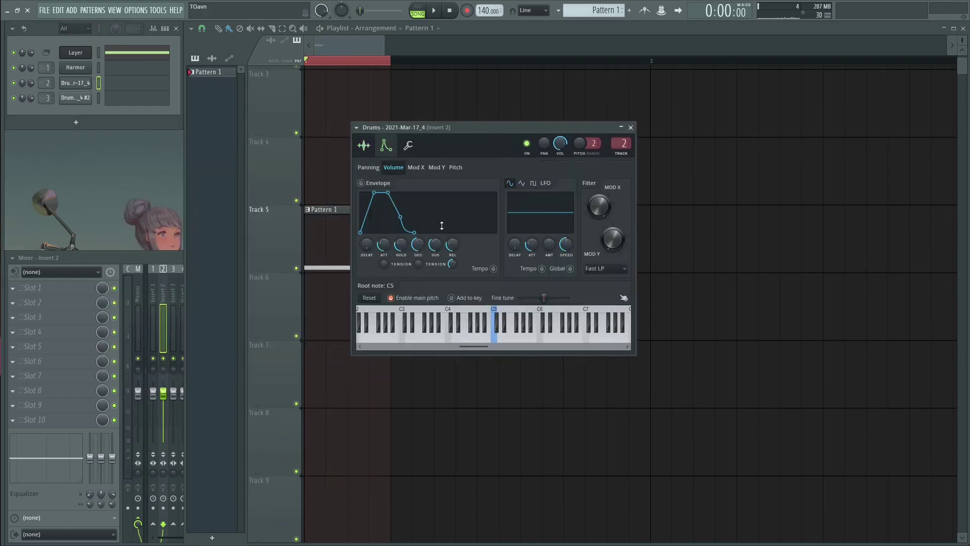
click(360, 183)
drag(384, 244, 418, 268)
drag(453, 245, 452, 268)
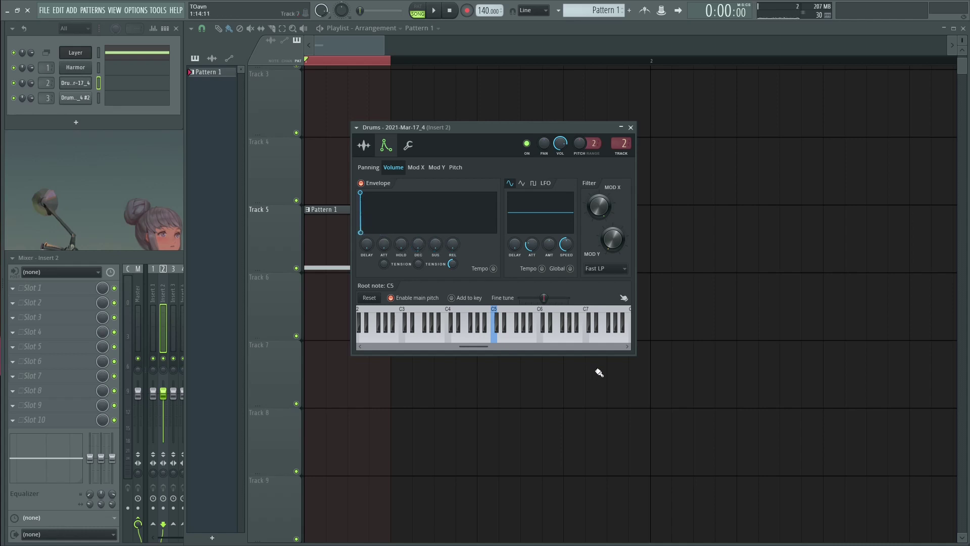
drag(446, 126, 416, 135)
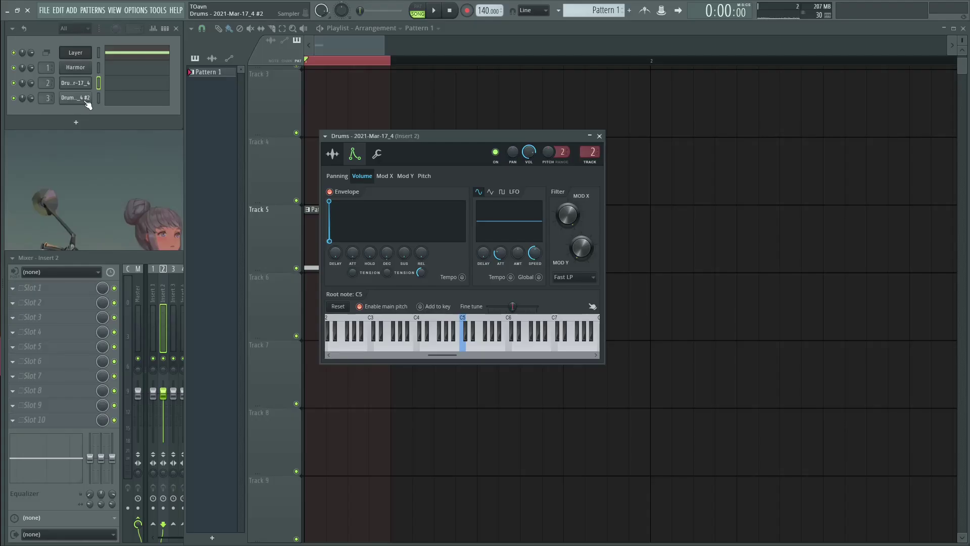
Step: Enable the volume envelope of the noise channel on mixer track 3, with short attack, hold and decay, no sustain and 18% release, and audition it
click(87, 101)
drag(222, 177, 519, 163)
click(409, 179)
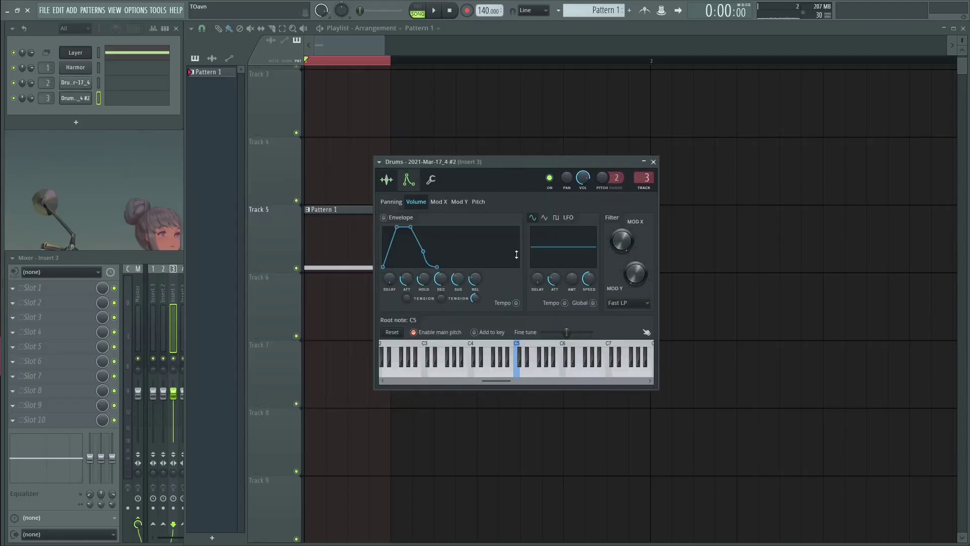
click(384, 217)
drag(406, 279, 407, 293)
key(space)
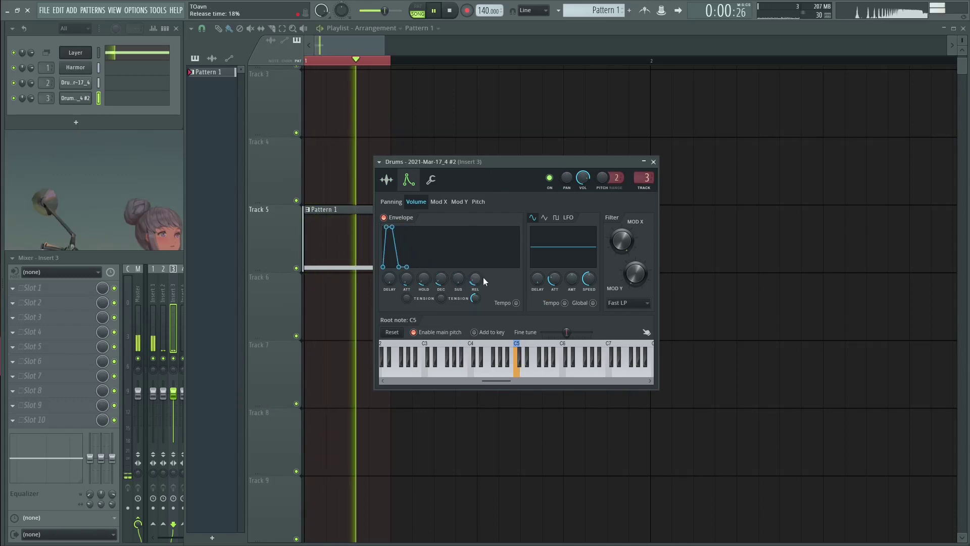
key(space)
drag(457, 158, 624, 175)
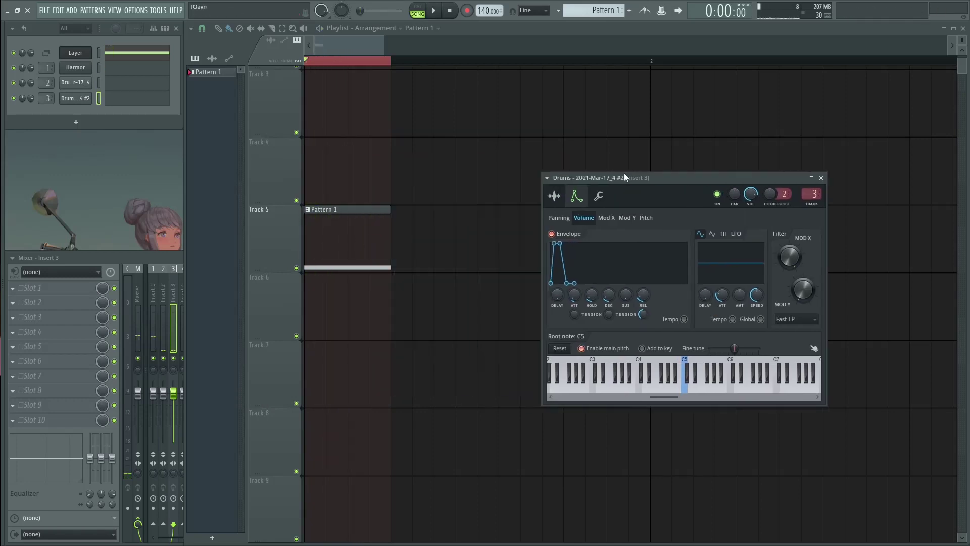
Step: Enable Harmor's part A volume envelope and shape it with a near-instant attack, a short plateau and a curved decay to zero
click(75, 67)
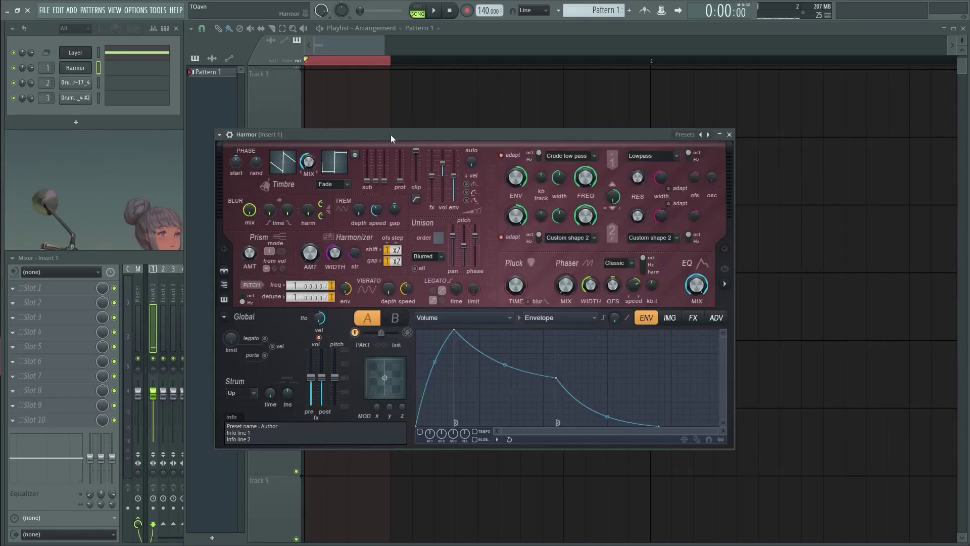
drag(390, 134, 421, 119)
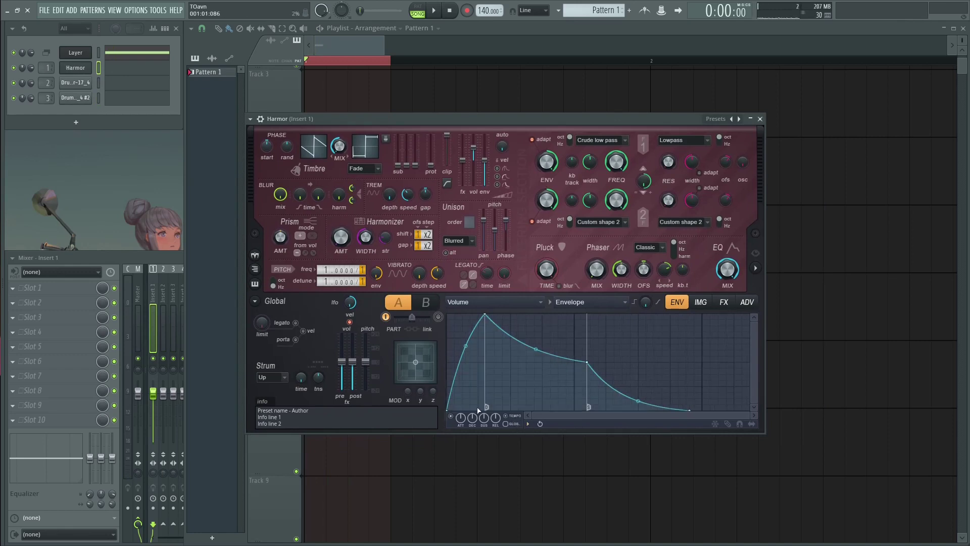
click(450, 415)
right_click(560, 379)
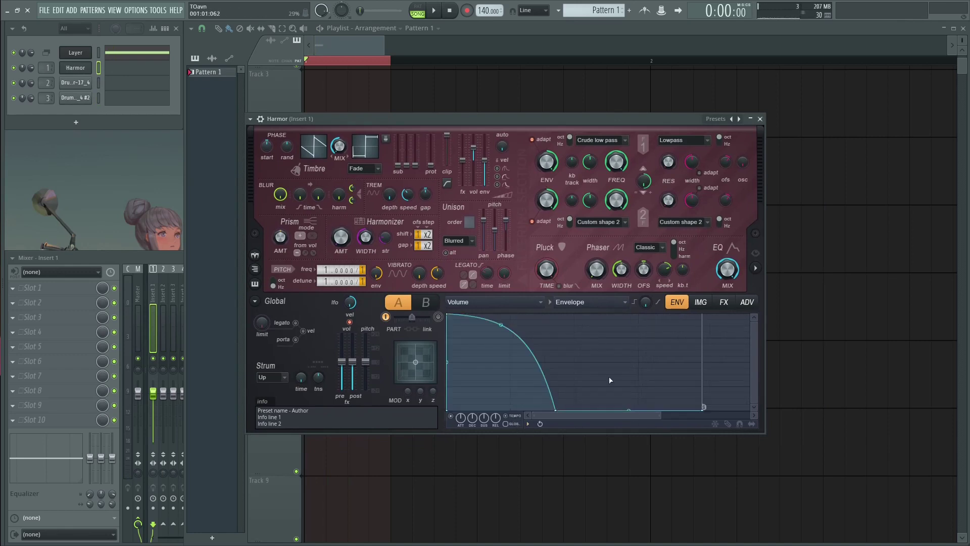
right_click(490, 321)
drag(522, 332, 550, 409)
drag(449, 315, 453, 312)
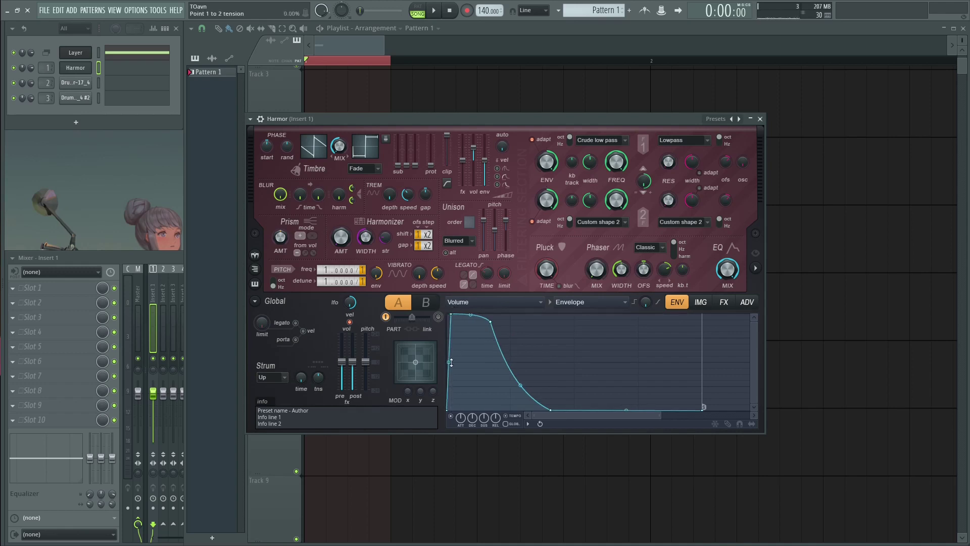
Step: Shape Harmor's part A pitch envelope into a short downward pitch sweep
click(493, 302)
click(497, 470)
right_click(588, 410)
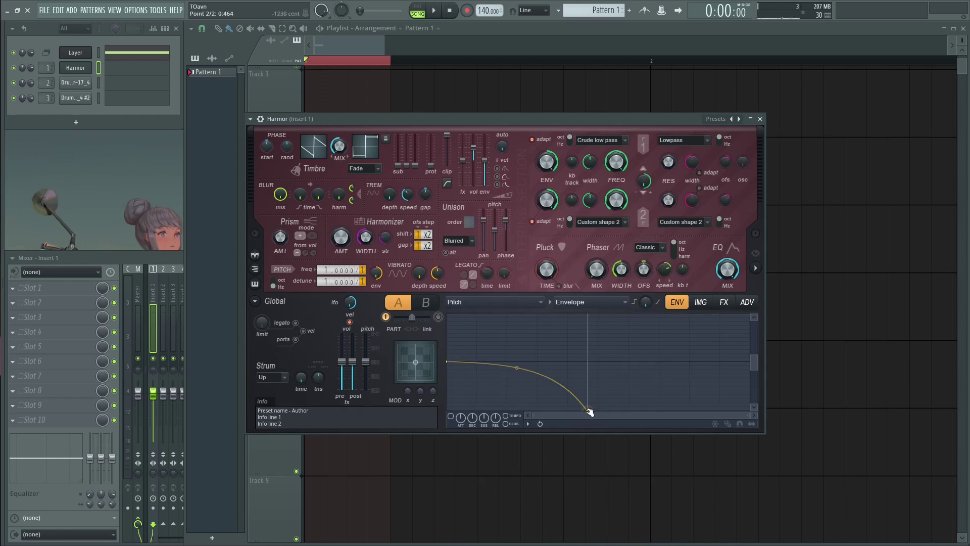
drag(590, 412, 504, 373)
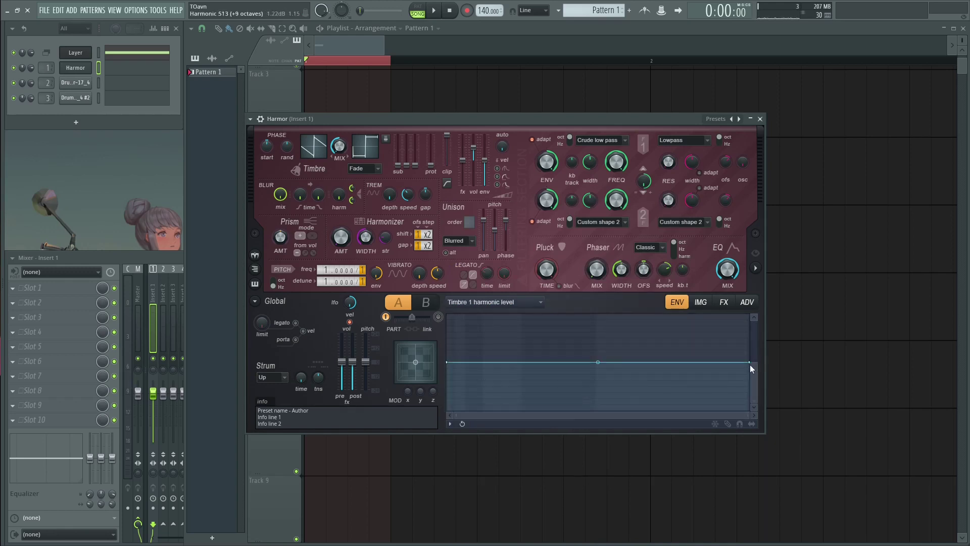
Step: Lower every Timbre 1 harmonic level above the fundamental to zero in Harmor, leaving a sine wave
drag(752, 369, 417, 403)
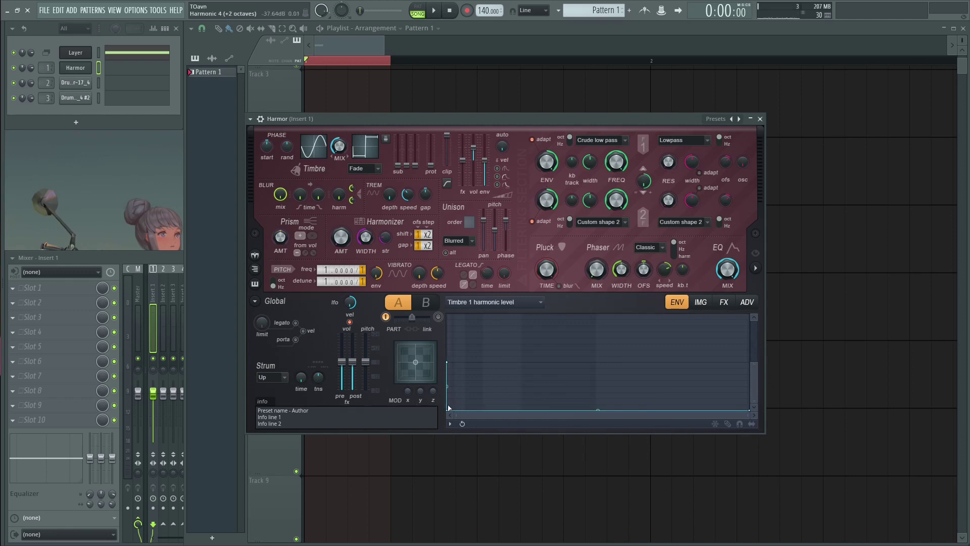
Step: Adjust Harmor's ramping time in its advanced settings and audition the layered drum
click(497, 302)
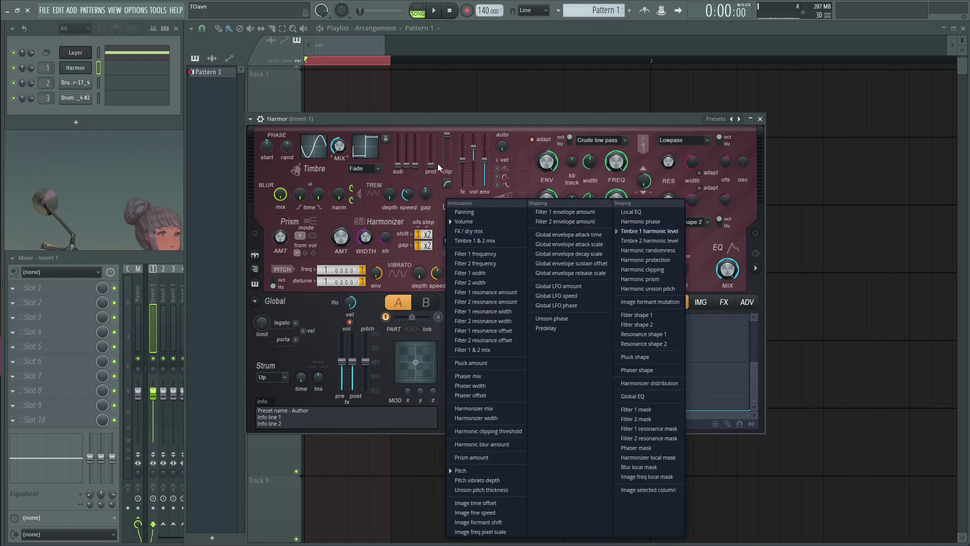
click(448, 120)
click(742, 302)
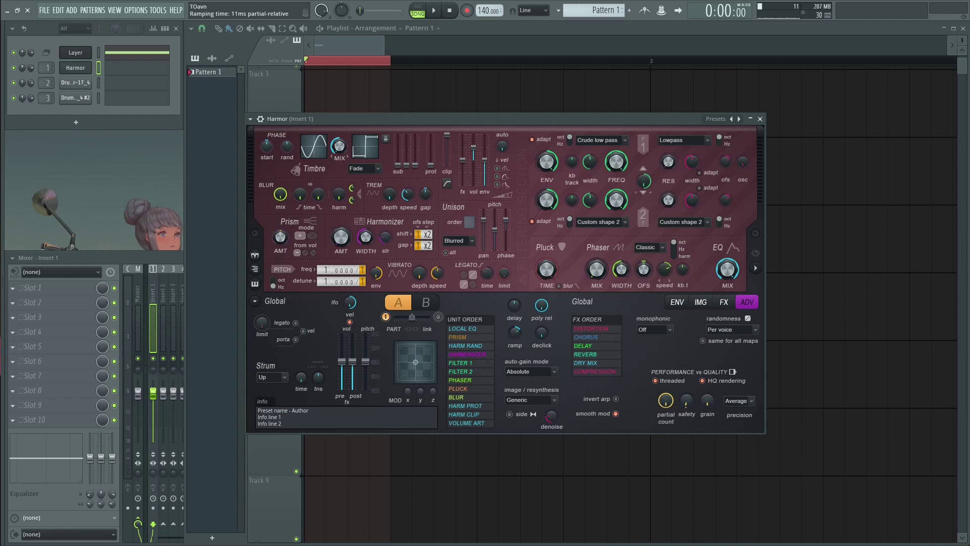
key(Escape)
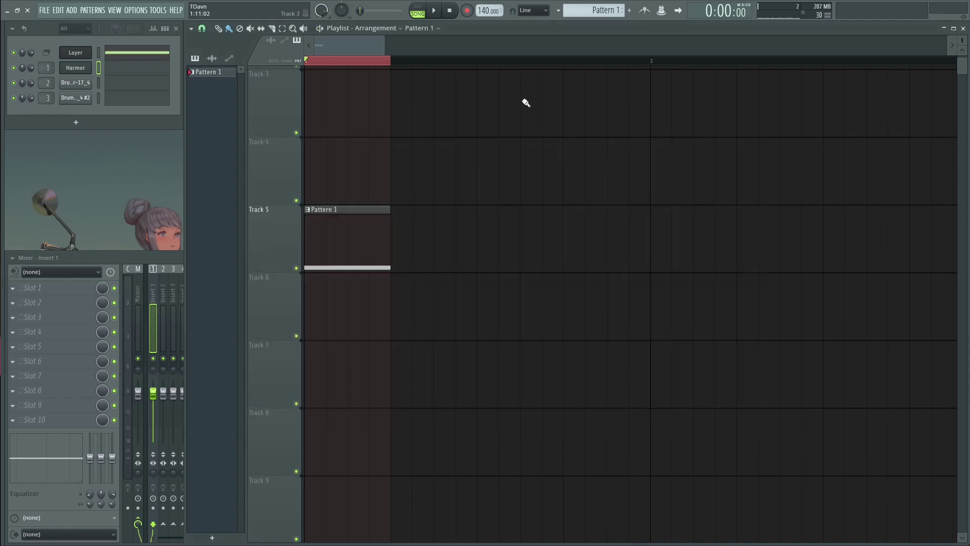
key(space)
key(space)
Step: Lower Harmor's main pitch slightly and audition the layered drum with the mixer visible
click(75, 67)
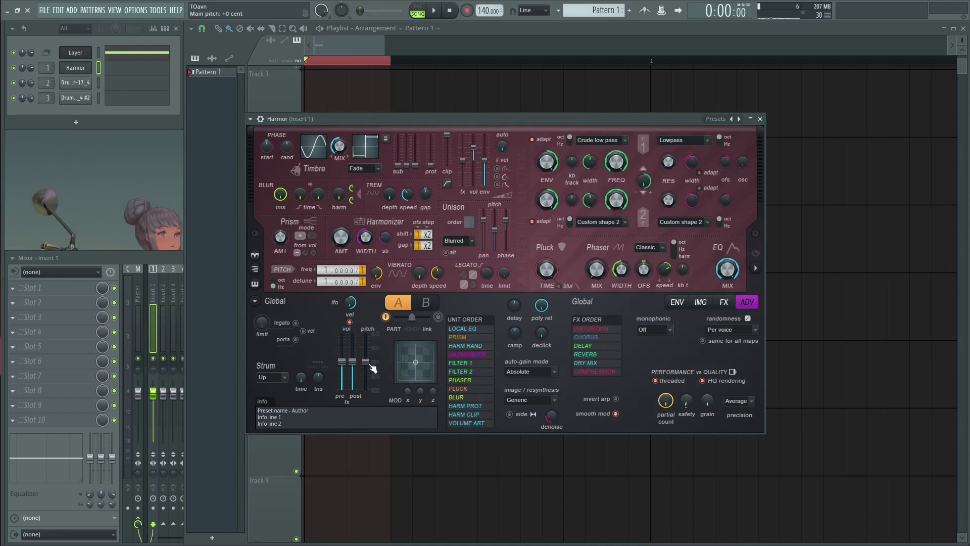
drag(365, 361, 365, 369)
key(F9)
key(space)
key(space)
Step: Route mixer tracks 1, 2 and 3 to track 4 only, bypassing the master
ctrl+shift+click(165, 329)
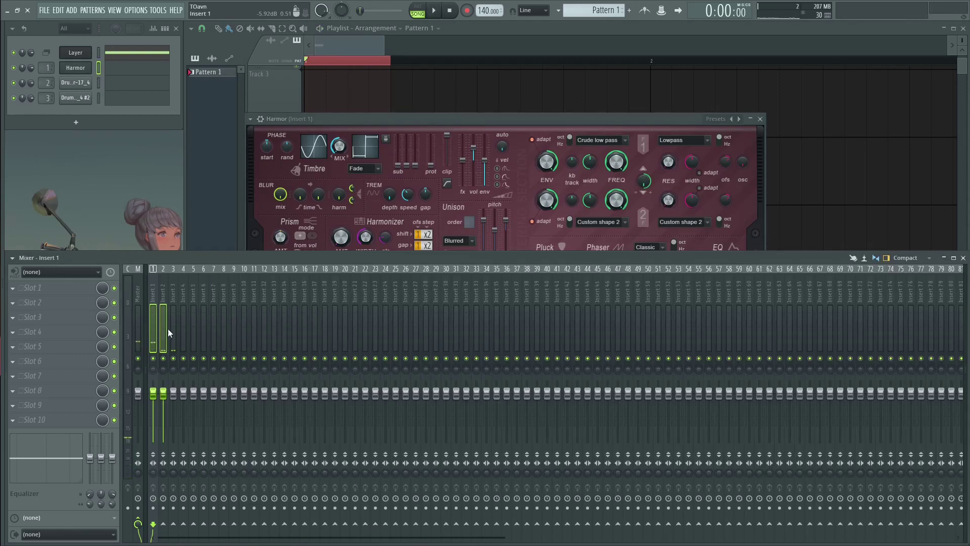
ctrl+shift+click(174, 331)
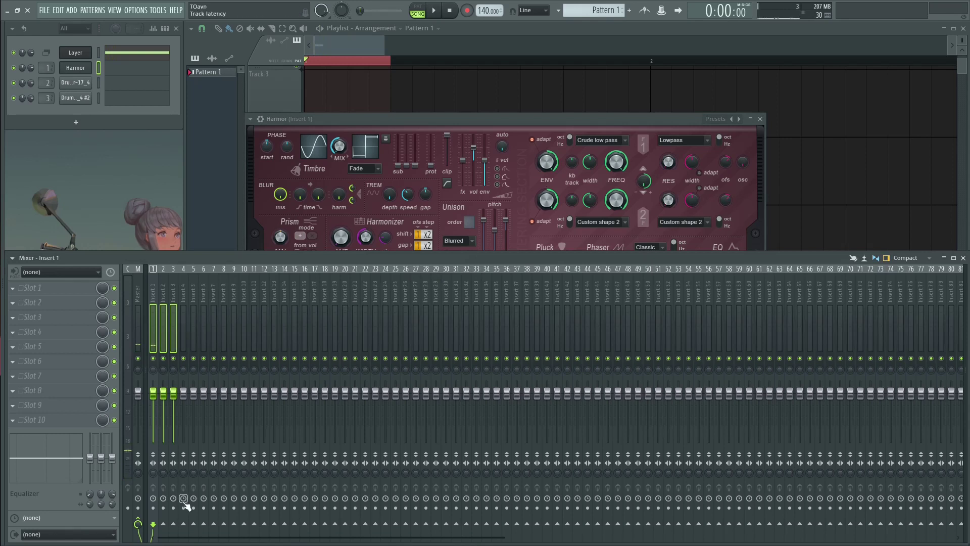
right_click(183, 523)
click(202, 498)
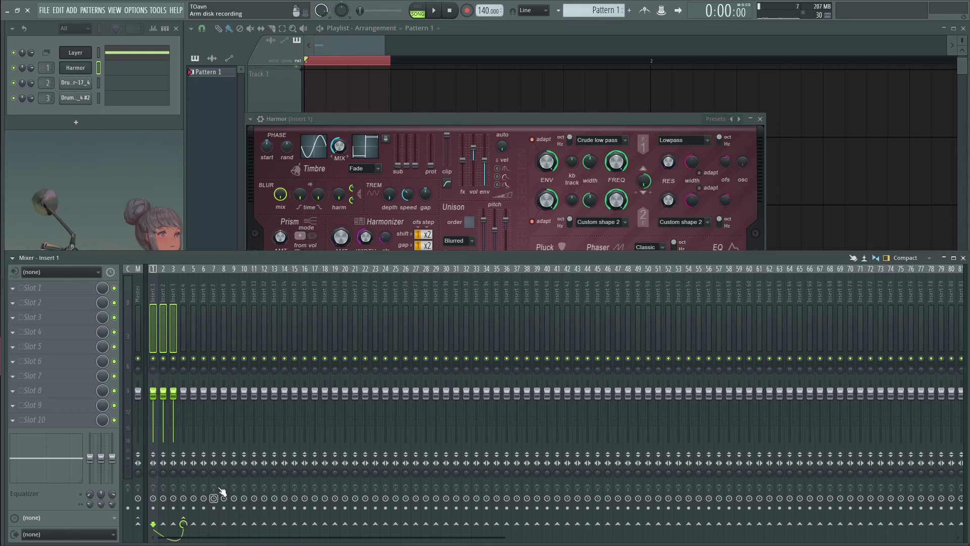
Step: Find Fruity WaveShaper in the plugin picker and add it to an effect slot on mixer track 4
click(185, 311)
key(F8)
text(wave)
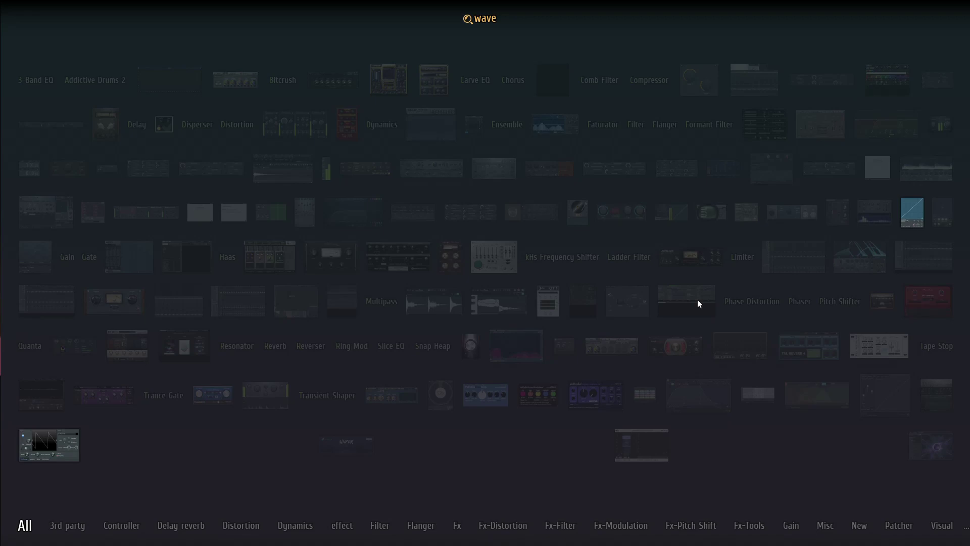
drag(913, 217, 60, 285)
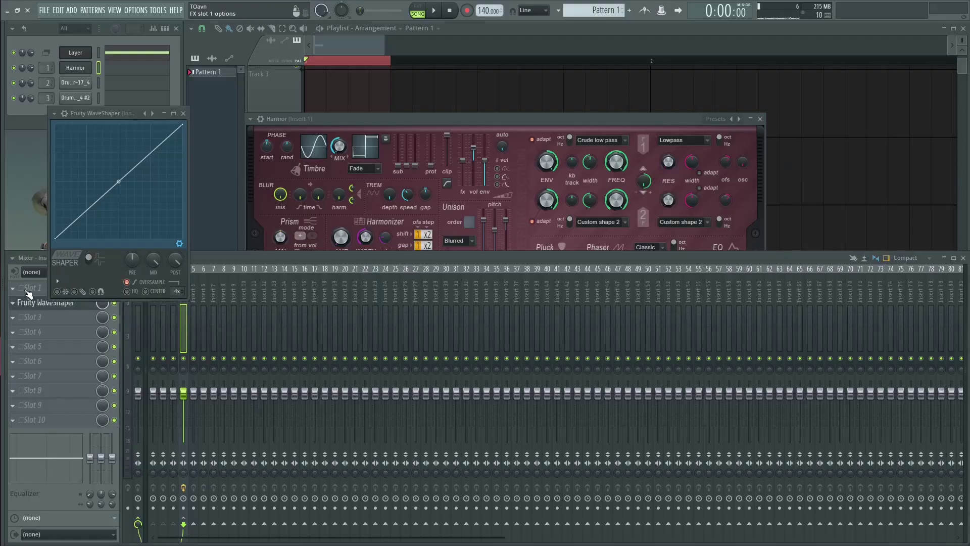
Step: Add MJUCjr before the WaveShaper on track 4 with Compress 31.0 and Make-Up 11.7, and bend the WaveShaper curve into a hard clip
key(F8)
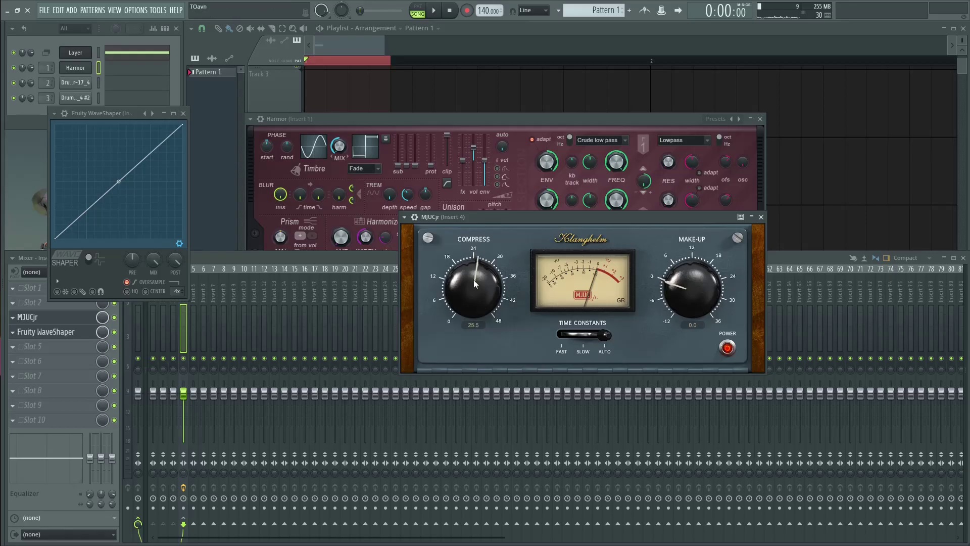
drag(477, 280, 481, 249)
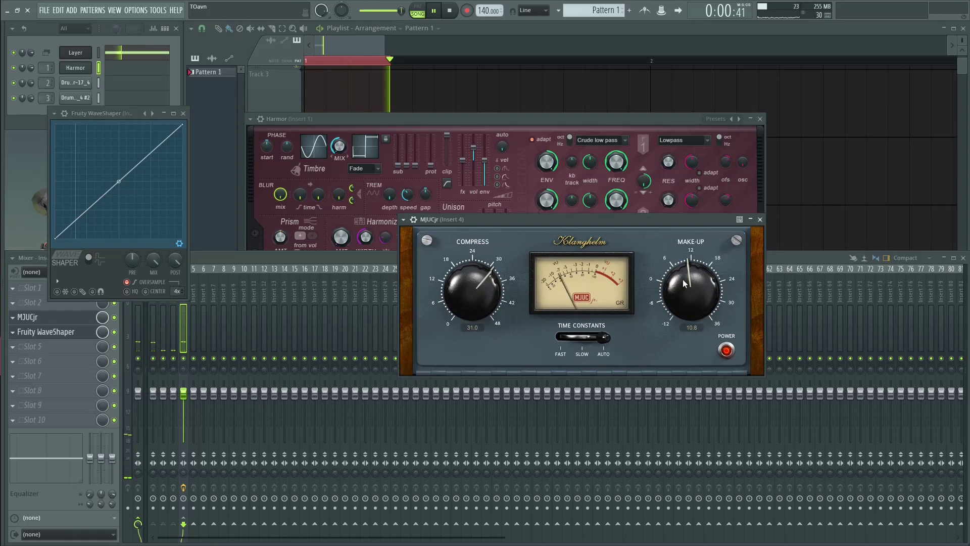
drag(683, 284, 685, 278)
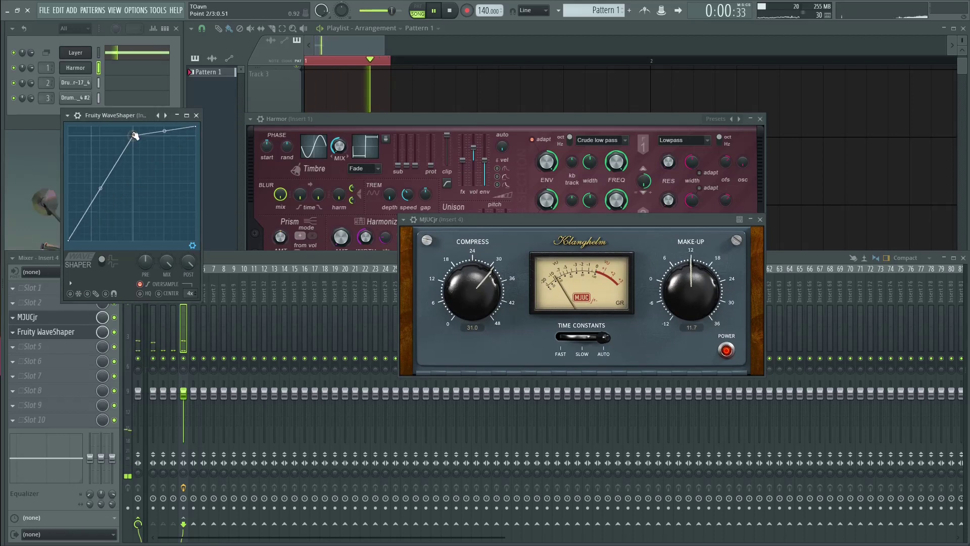
drag(134, 136, 111, 126)
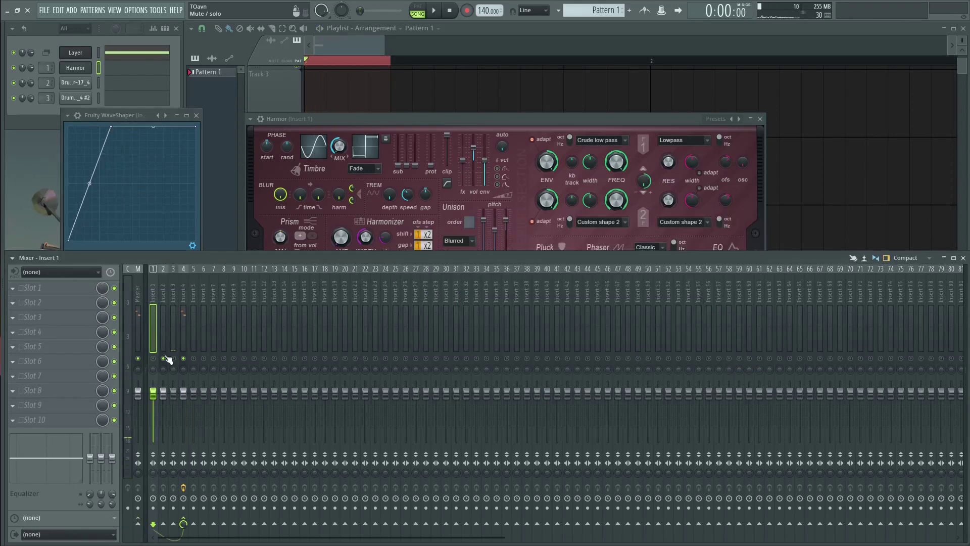
Step: Add Fruity Parametric EQ 2 to track 2 with band 1 raised as a Steep 6 high-pass, followed by a Fruity WaveShaper with a steep clipping curve
click(166, 354)
key(alt+p)
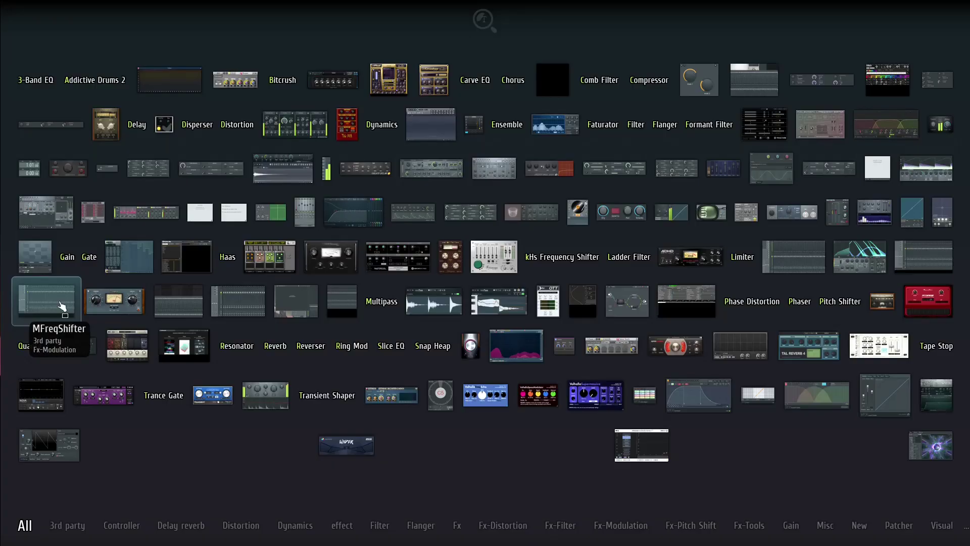
click(359, 215)
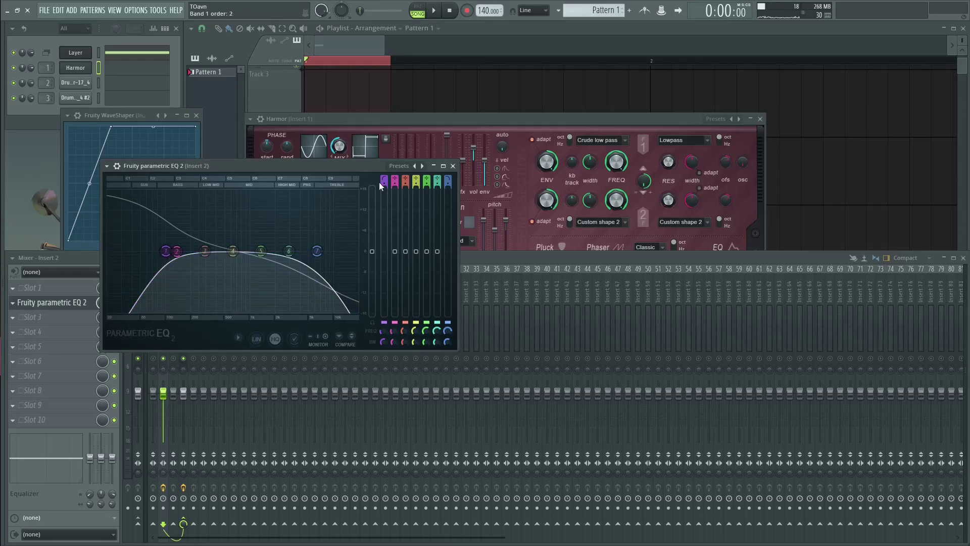
drag(382, 185, 382, 173)
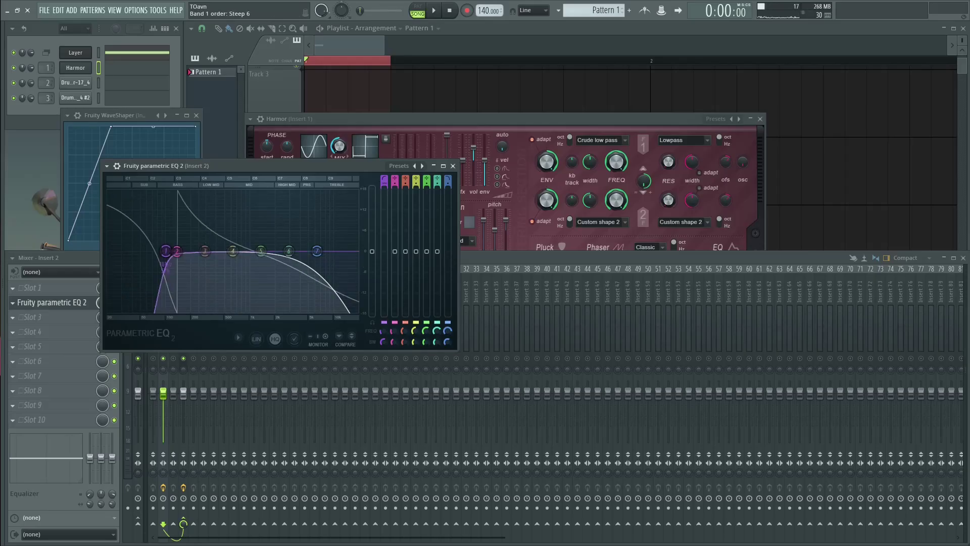
drag(170, 253, 223, 254)
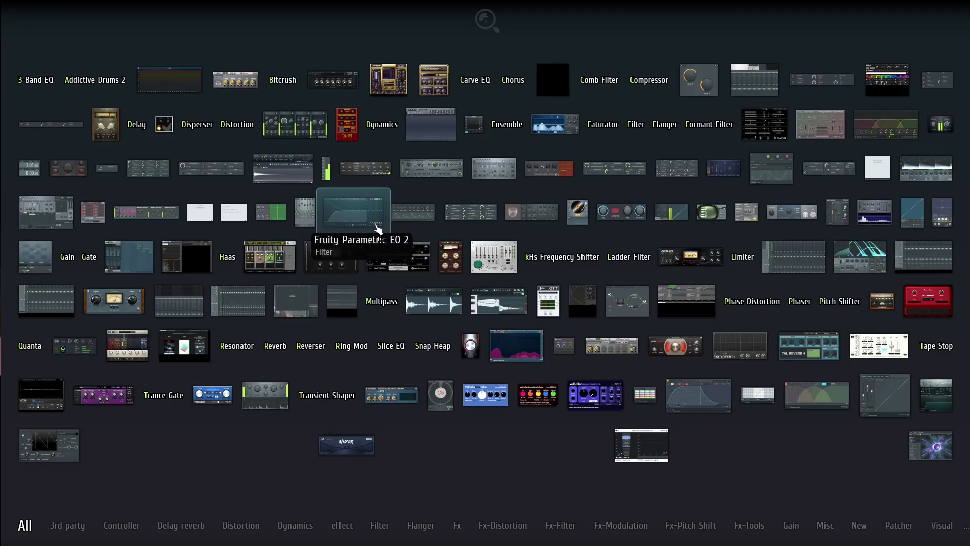
click(48, 447)
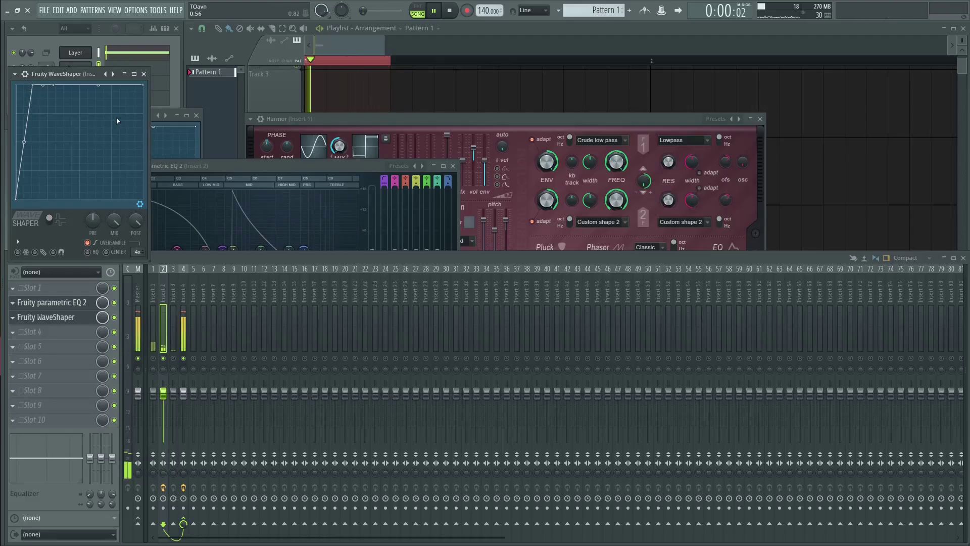
Step: Lower the band 7 low-pass and band 1 high-pass cutoffs in track 2's EQ while auditioning, and steepen that track's WaveShaper curve
click(303, 249)
key(space)
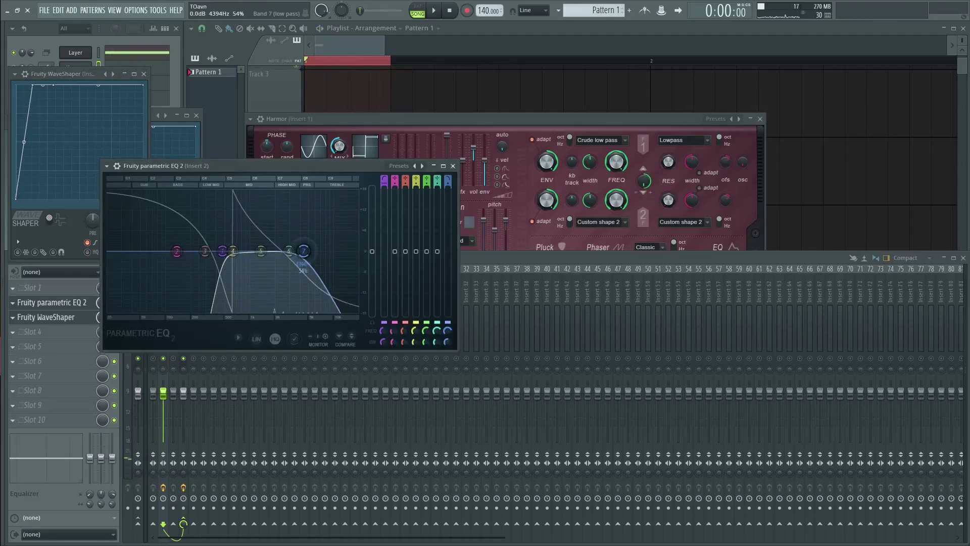
drag(303, 249, 287, 251)
key(space)
drag(222, 251, 203, 254)
key(space)
drag(287, 252, 277, 252)
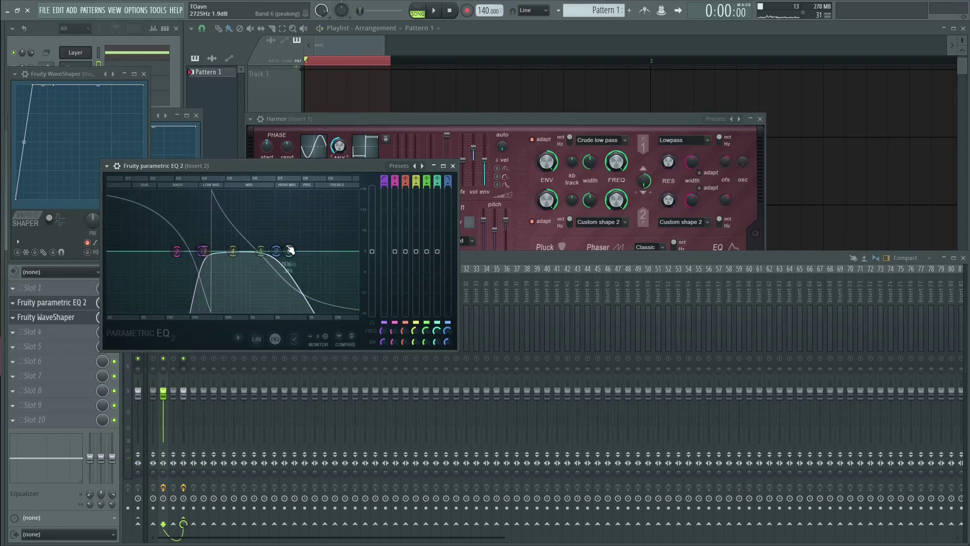
key(space)
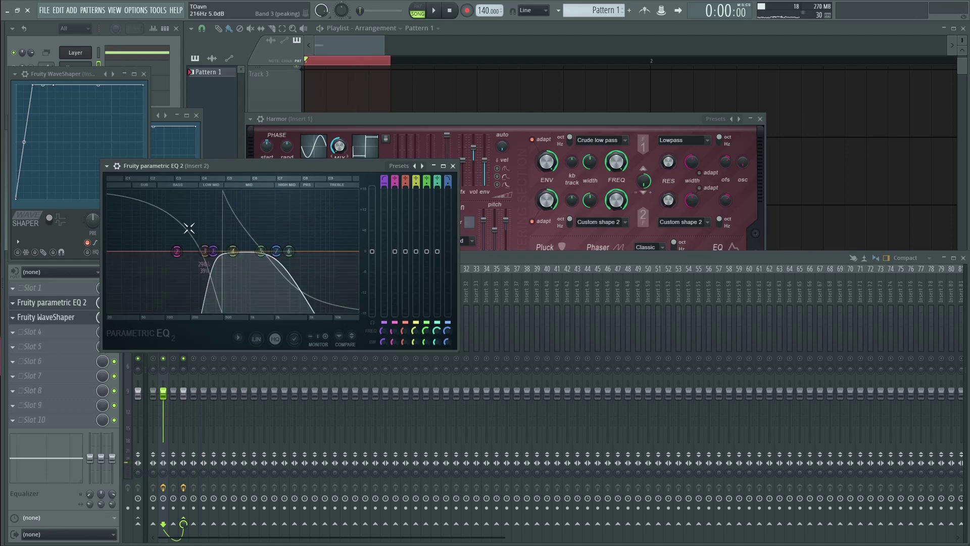
key(space)
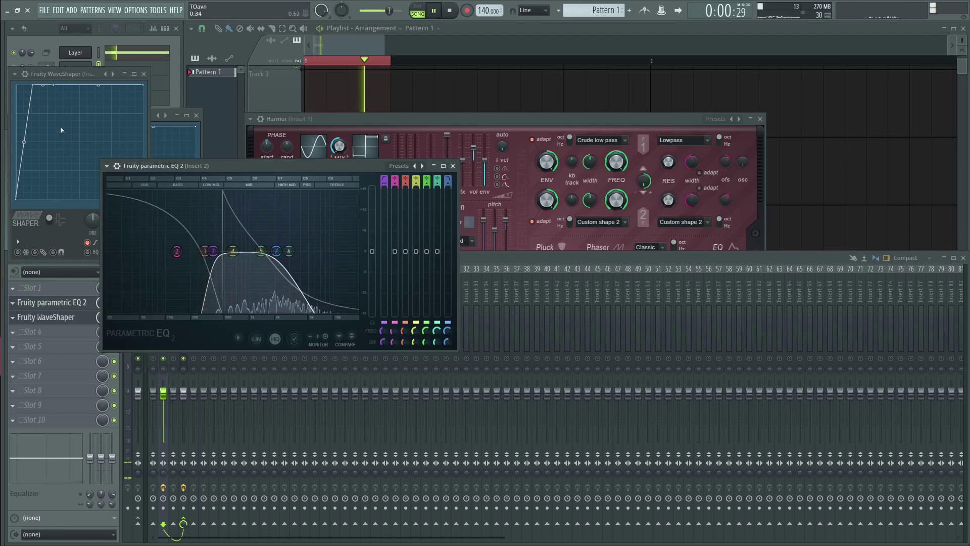
drag(33, 85, 22, 85)
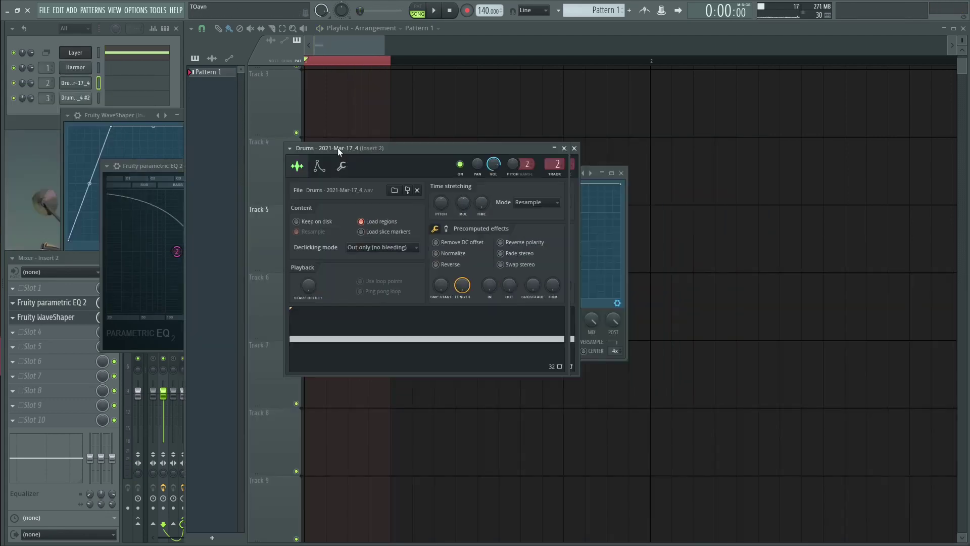
Step: Move the noise sampler window aside and enable mixer track 1 alongside track 2, keeping track 3 muted
drag(337, 148, 465, 191)
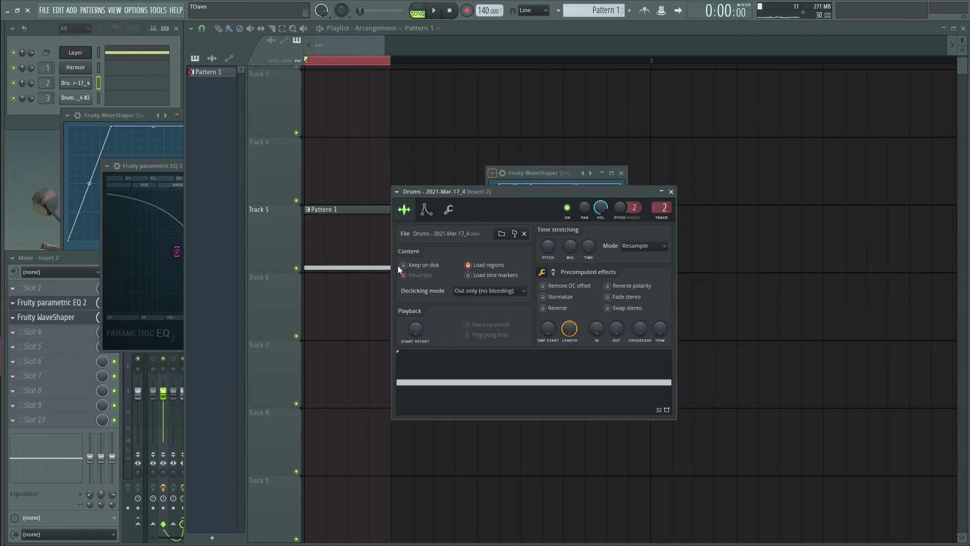
click(80, 257)
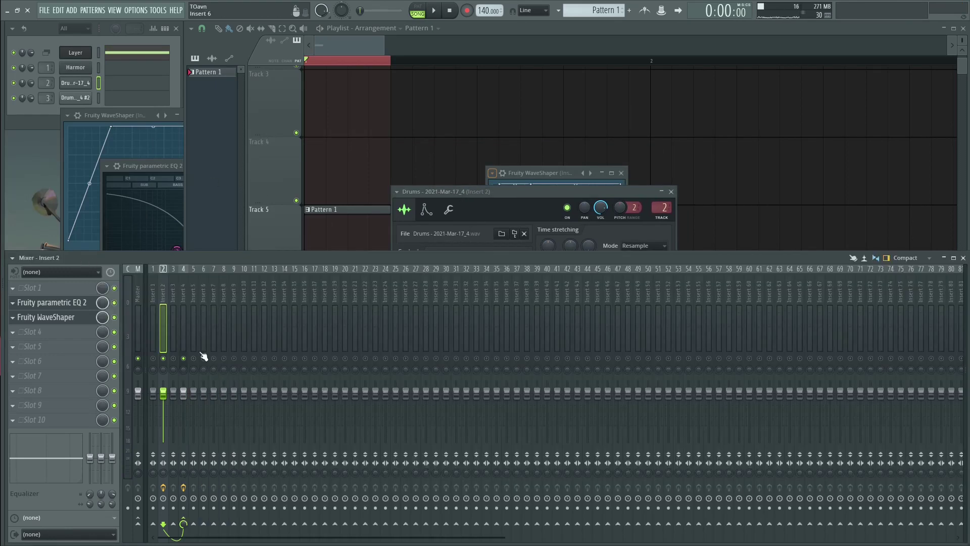
drag(531, 193, 599, 161)
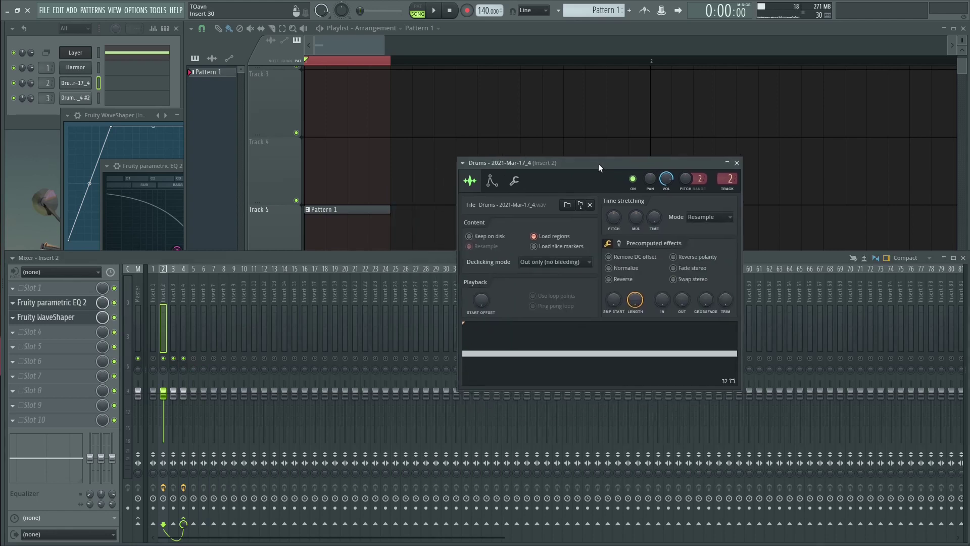
click(173, 358)
click(153, 358)
Step: Adjust the start offset of the track 2 noise sample during playback and open its volume envelope
key(space)
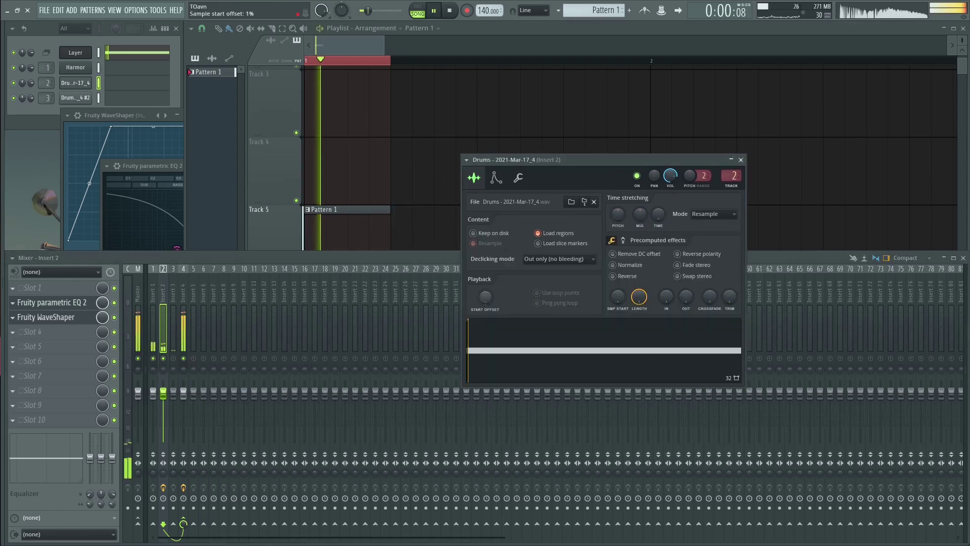
drag(485, 297, 491, 287)
key(space)
click(496, 178)
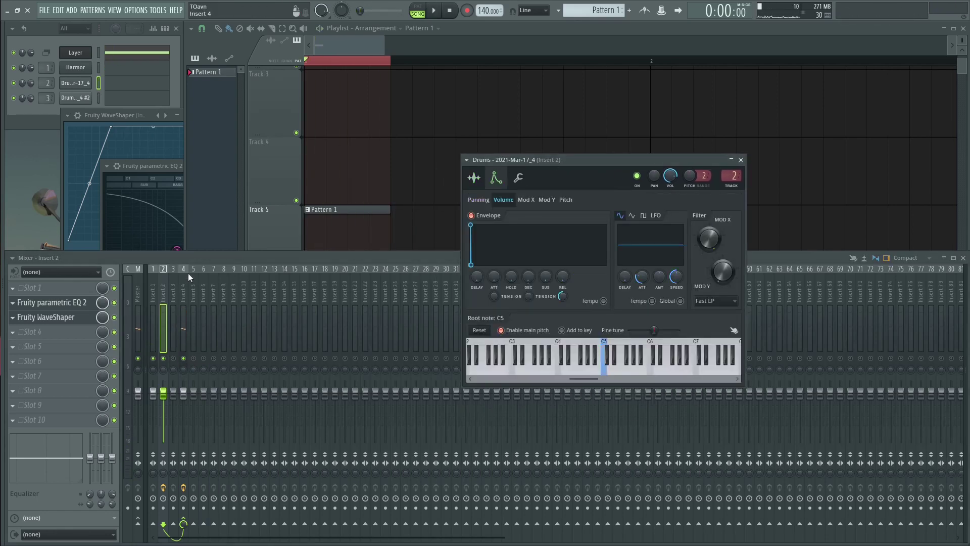
Step: Audition the combined layers and examine Harmor's part A volume envelope up close
drag(140, 162, 87, 144)
click(57, 318)
key(space)
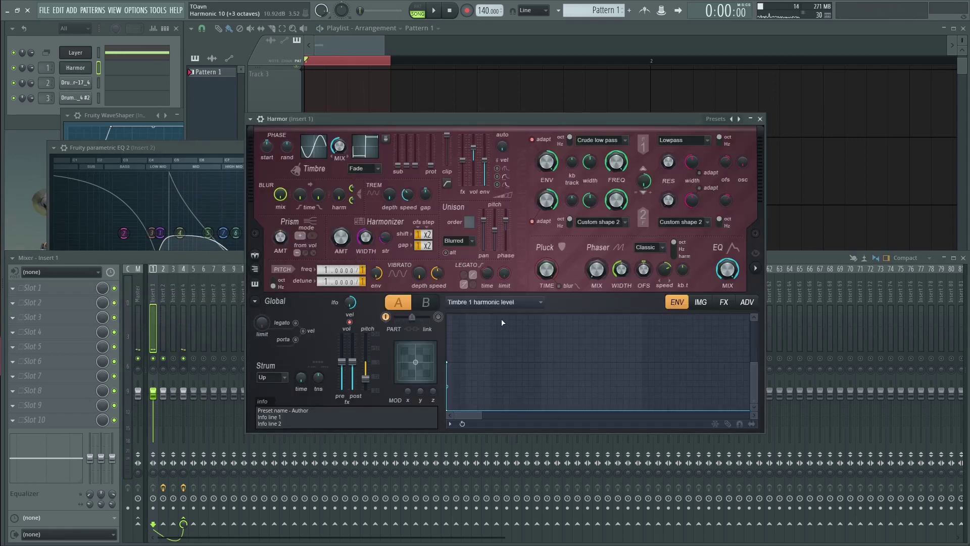
click(498, 302)
click(496, 222)
drag(747, 415, 595, 415)
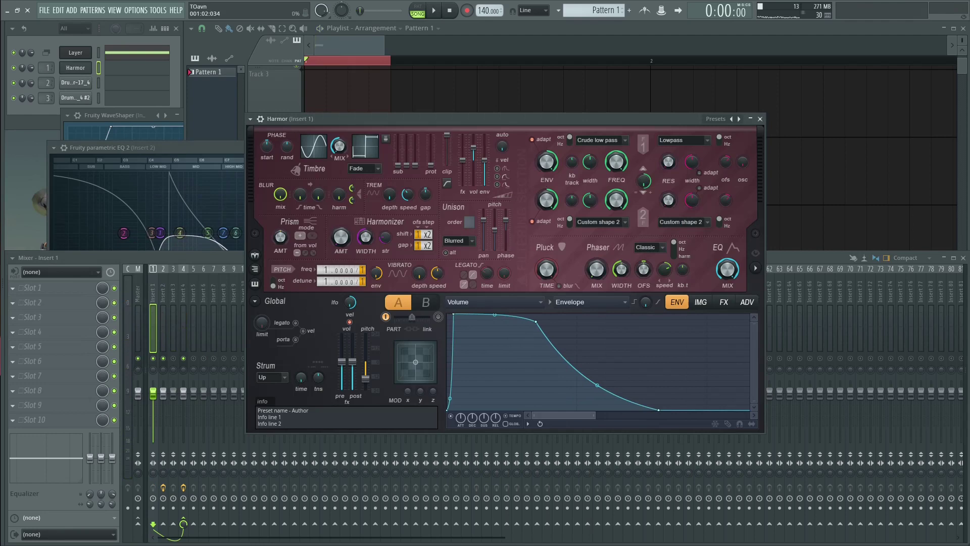
scroll(482, 322, up, 1)
Step: Set mixer track 2's stereo separation to 75% merged and lower its volume slightly, auditioning the balance
click(165, 382)
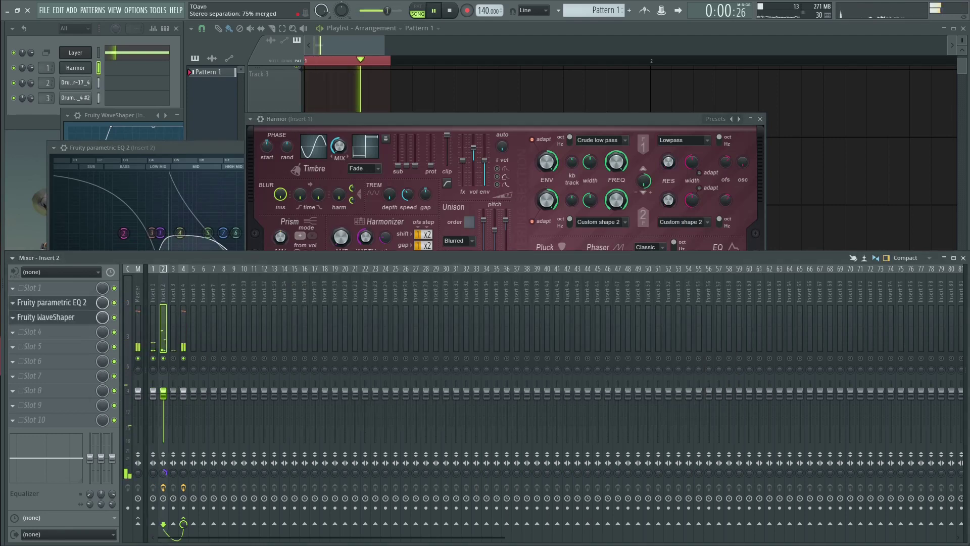
drag(163, 392, 164, 400)
key(space)
key(space)
Step: Open the second noise sampler on mixer track 3 and raise the amount of its Mod X envelope
click(173, 344)
click(76, 98)
key(space)
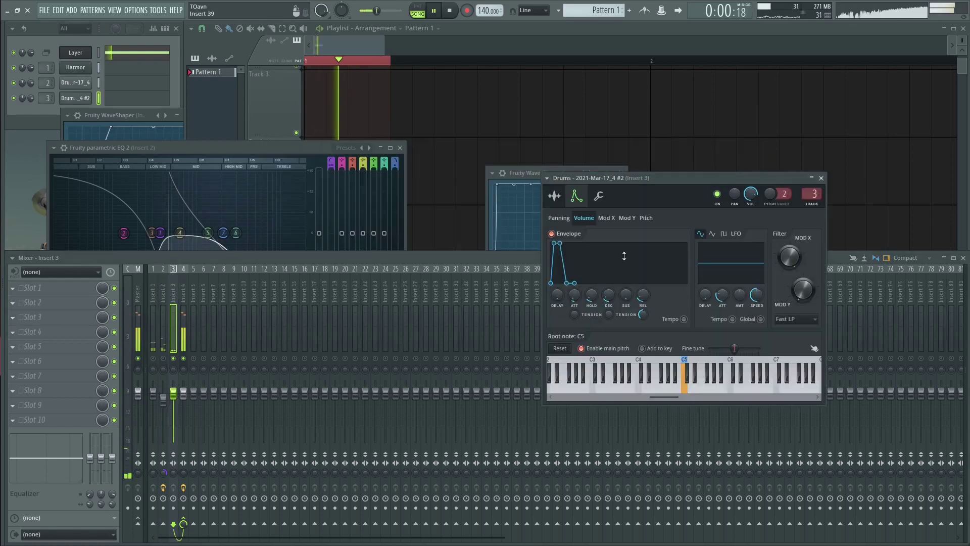
key(space)
click(606, 218)
drag(679, 295, 678, 257)
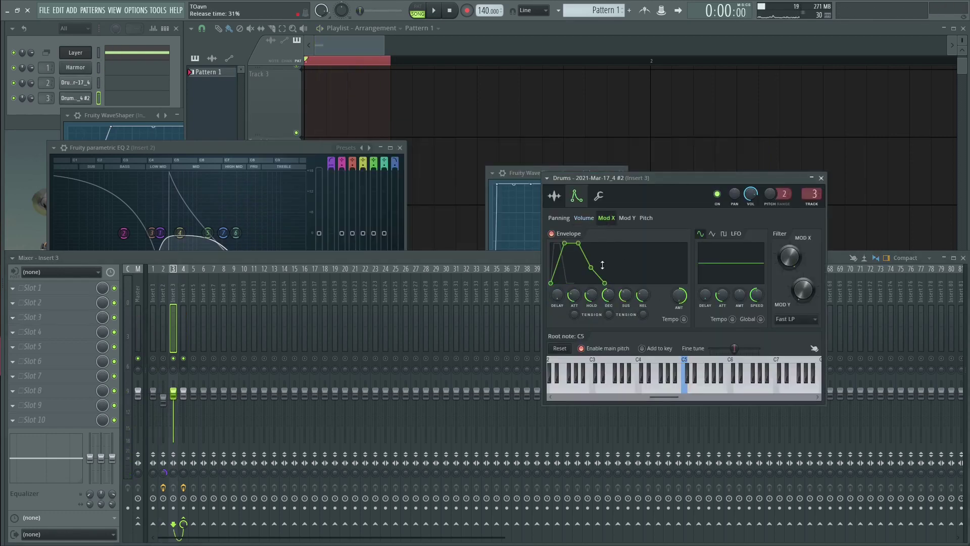
Step: Shorten the Mod X envelope to a quick decay and set the Mod X filter frequency to 0%, auditioning the result
key(space)
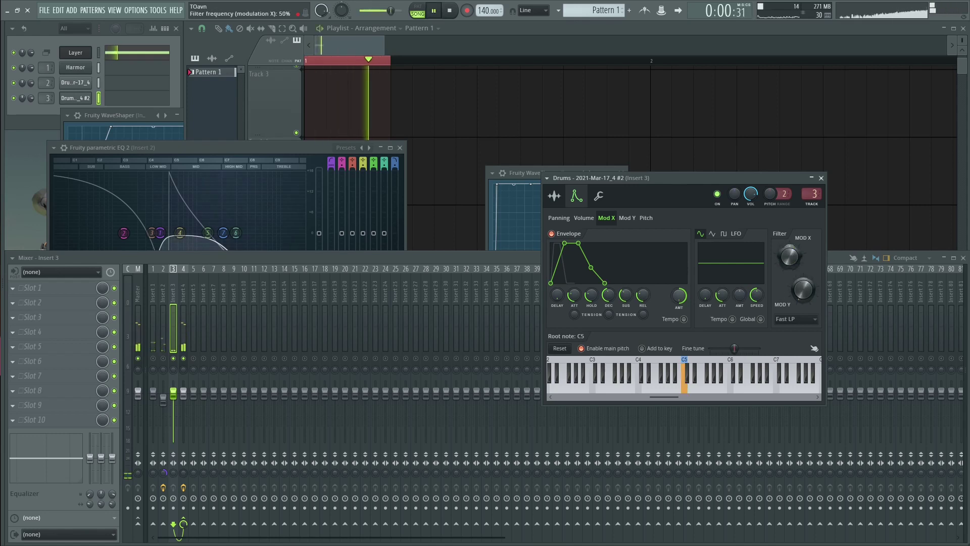
key(space)
key(space)
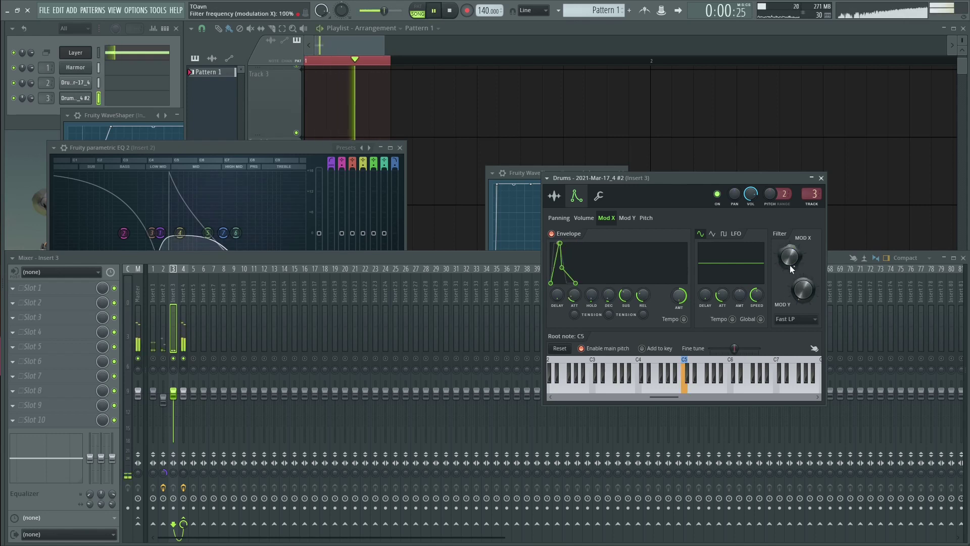
key(space)
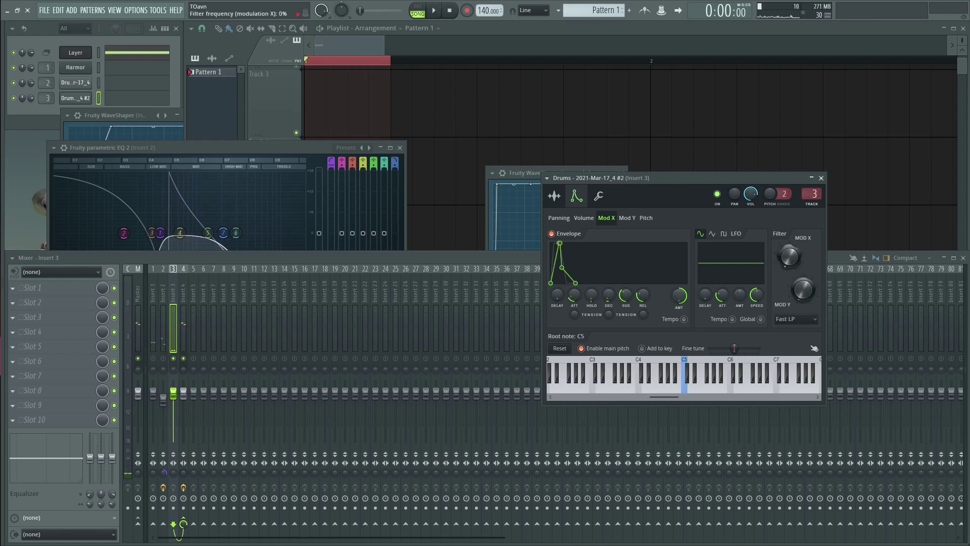
key(space)
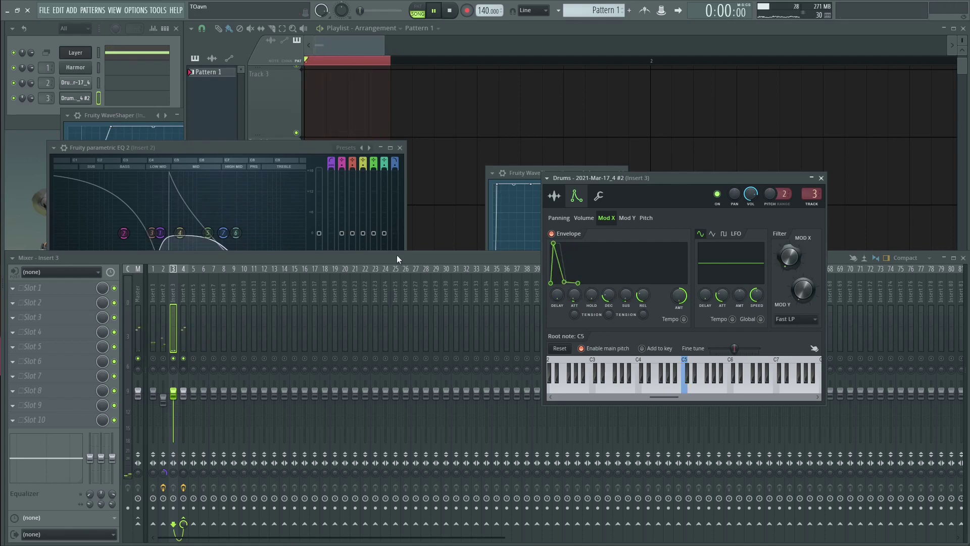
key(space)
key(space)
Step: Add Fruity parametric EQ 2 to slot 3 of mixer track 3 and shape band 1 as a low cut
click(171, 340)
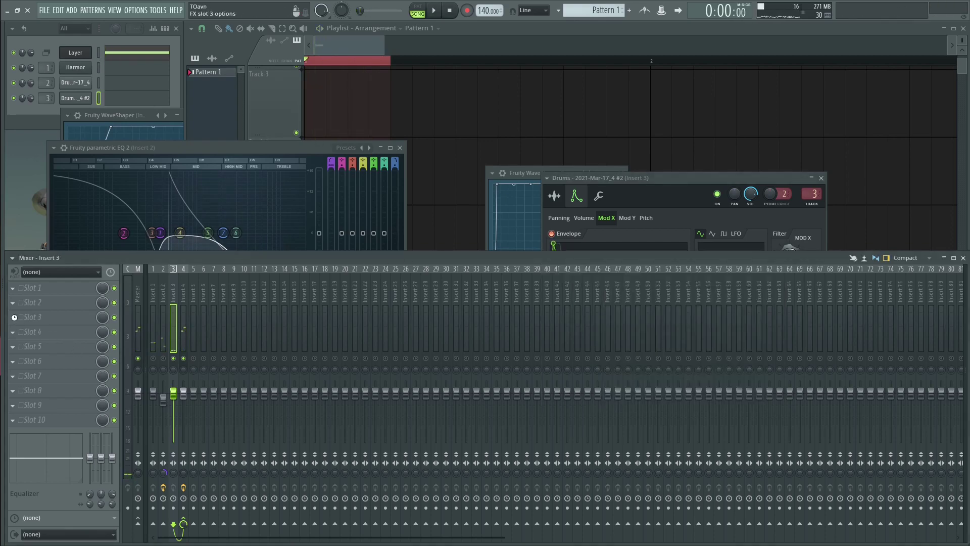
middle_click(14, 317)
click(353, 210)
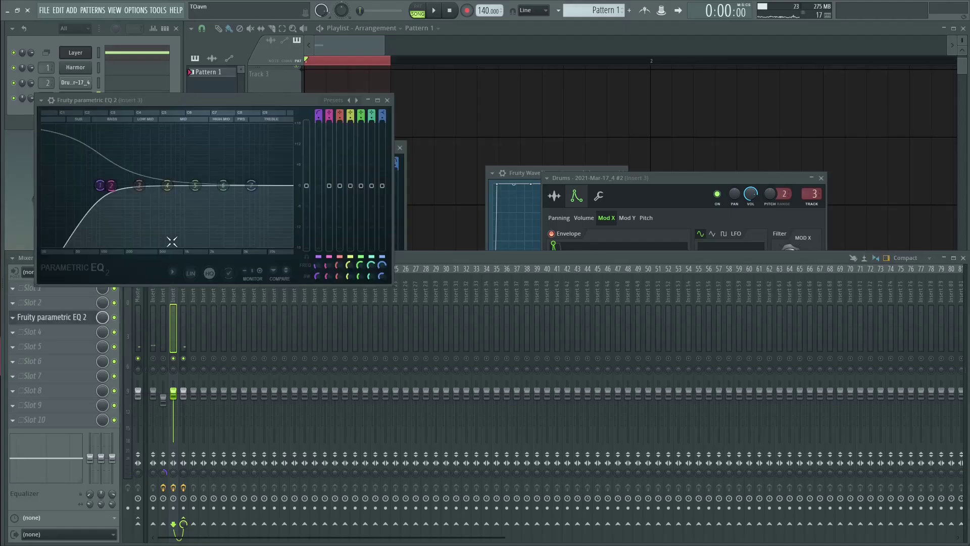
key(space)
Step: Add Fruity parametric EQ 2 after the WaveShaper on mixer track 4 and dip bands 4, 5 and 6 across the mids while auditioning
middle_click(51, 347)
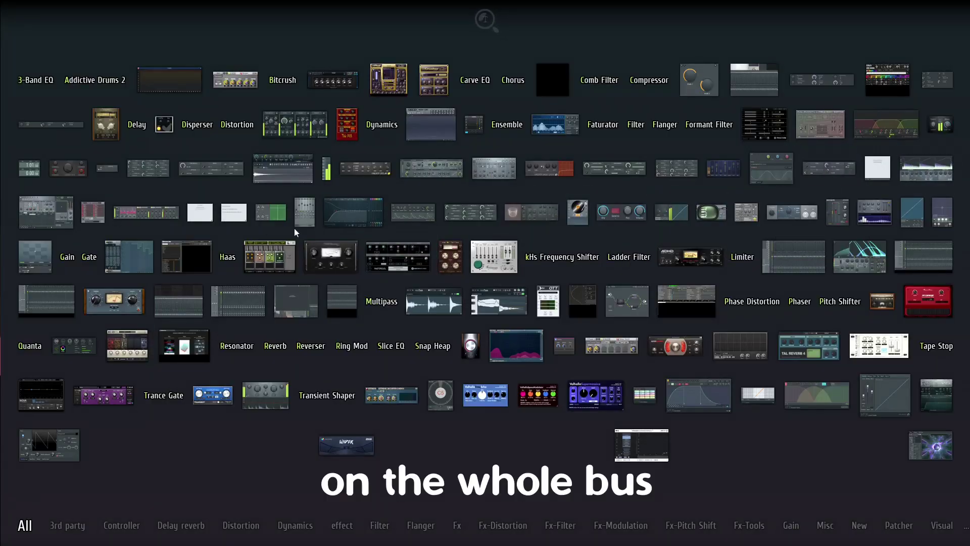
click(353, 212)
click(354, 340)
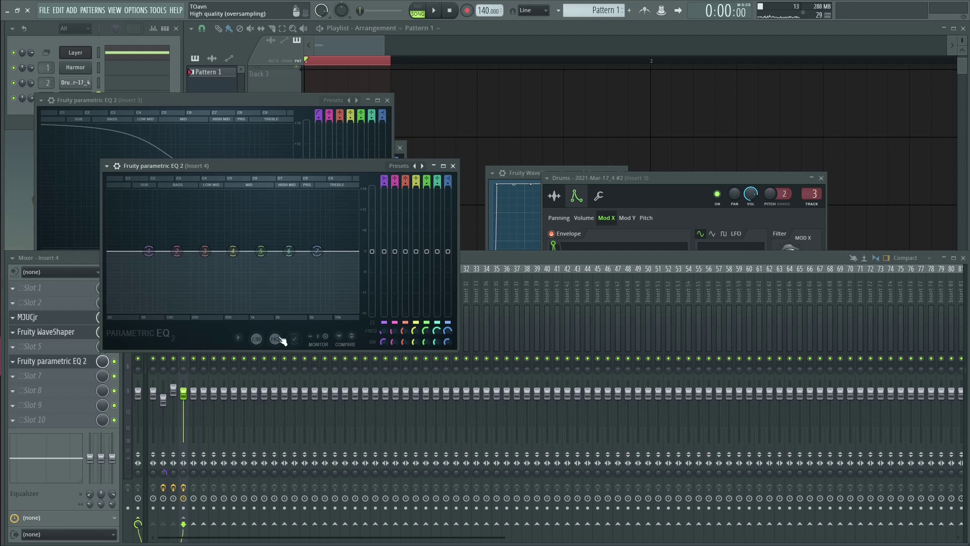
drag(261, 251, 225, 276)
key(space)
key(space)
drag(288, 251, 221, 272)
alt+click(224, 275)
key(space)
drag(288, 257, 259, 256)
key(space)
Step: Steepen the Fruity WaveShaper curve on mixer track 4 during playback
click(502, 258)
click(78, 336)
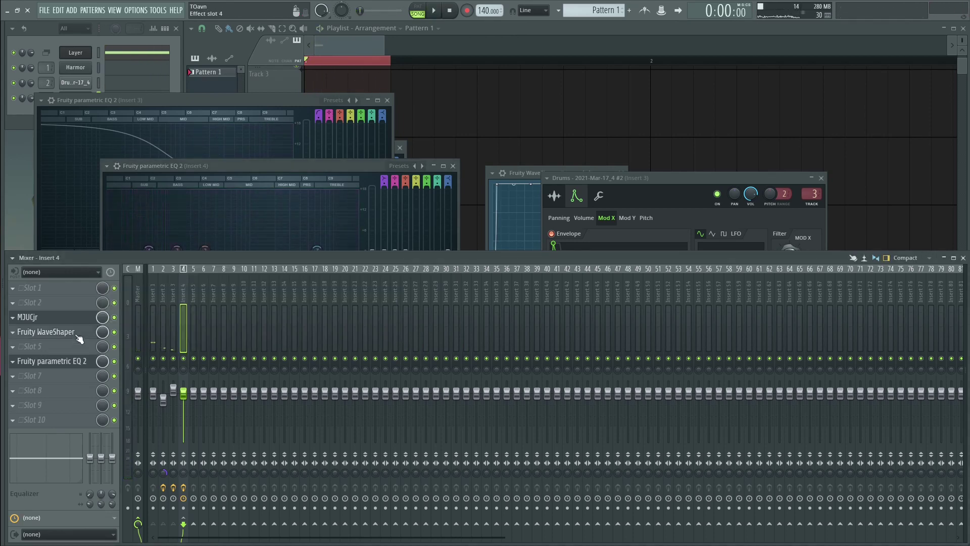
key(space)
drag(113, 125, 96, 126)
Step: Set MJUCjr on mixer track 4 to 35.2 compression with fast time constants and audition the result
click(76, 317)
drag(478, 285, 478, 267)
key(space)
click(560, 337)
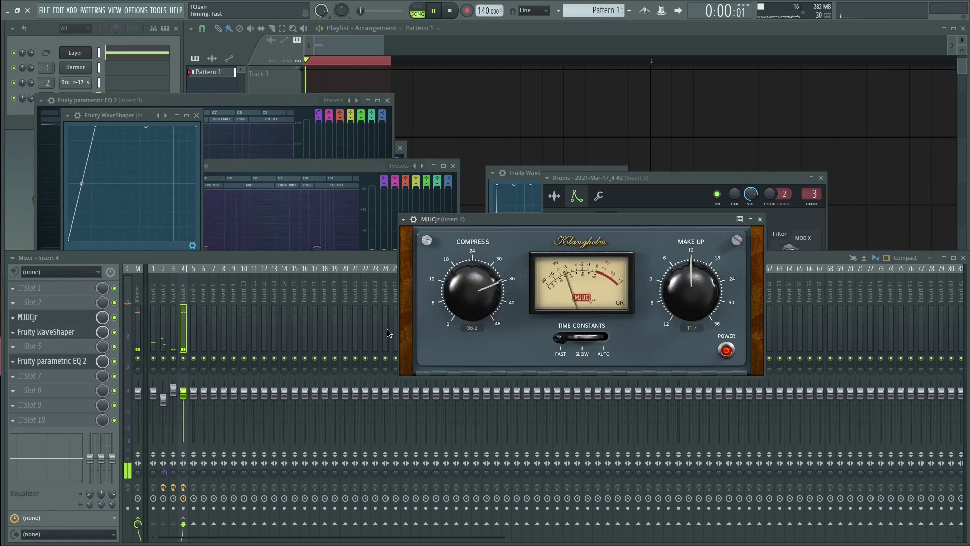
key(space)
Step: Move the EQ windows aside and examine track 3's EQ curve and Harmor's volume envelope
click(174, 353)
key(space)
drag(293, 101, 680, 143)
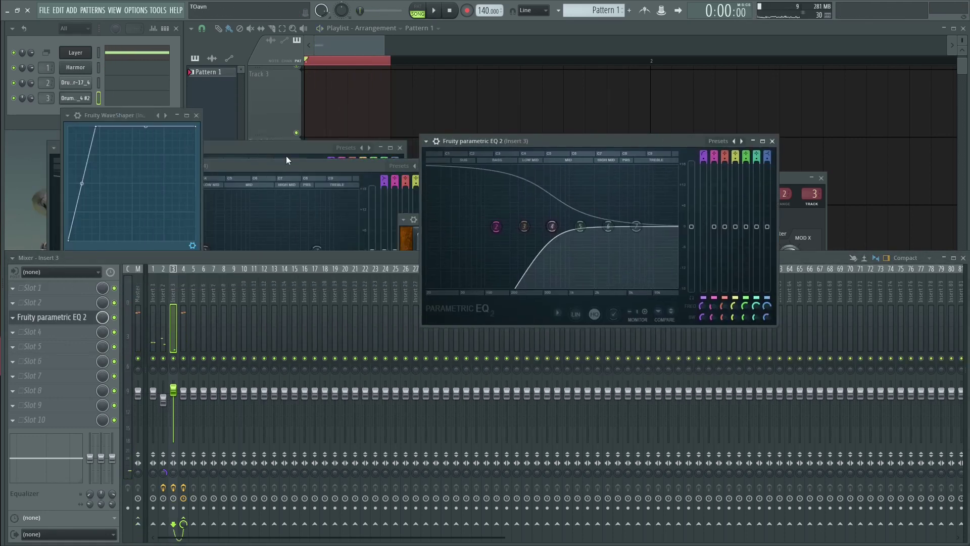
drag(272, 162, 352, 188)
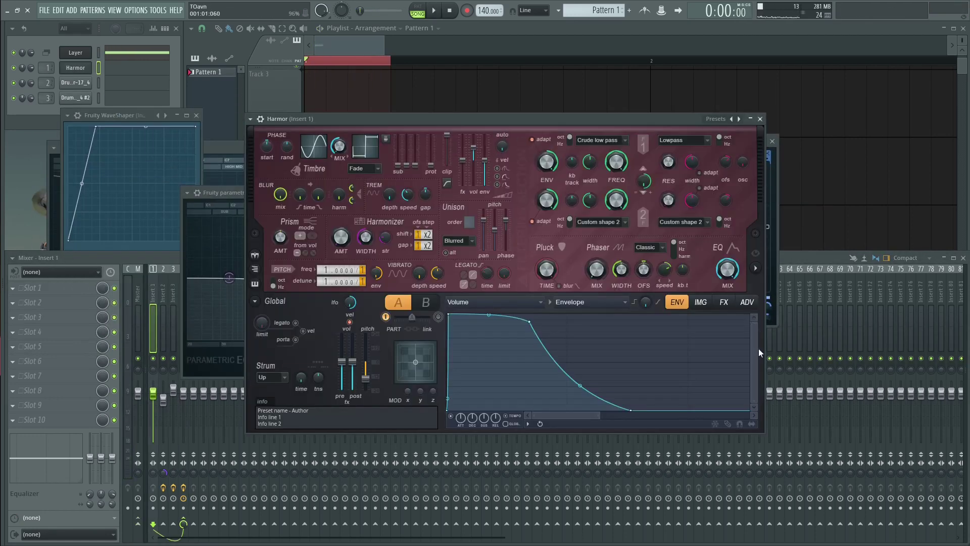
drag(599, 415, 681, 411)
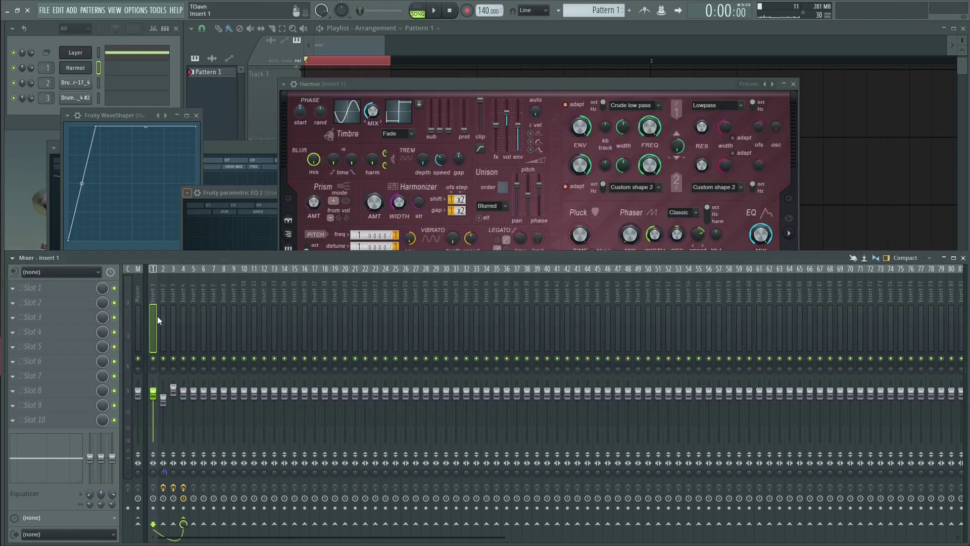
Step: Examine mixer track 4's EQ curve and WaveShaper settings with their windows placed next to each other
click(253, 192)
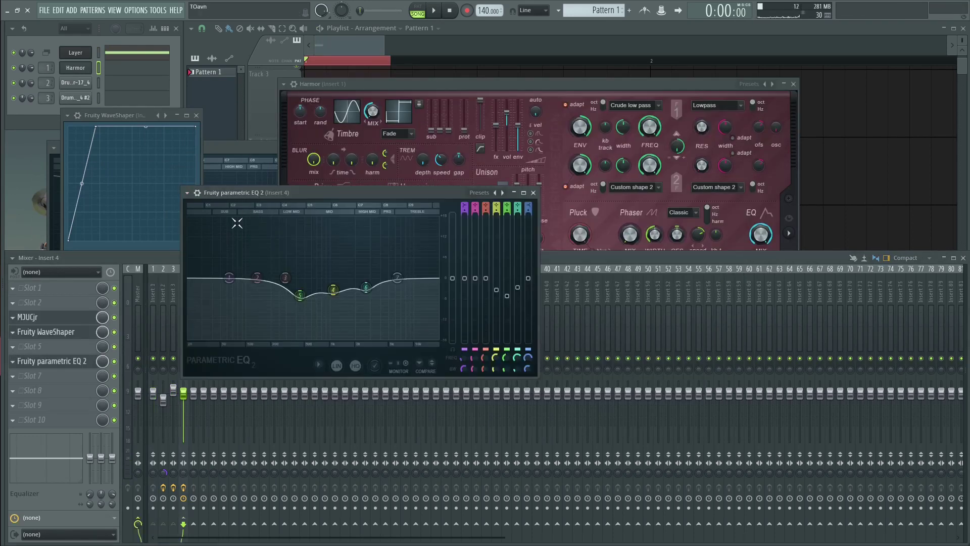
click(156, 262)
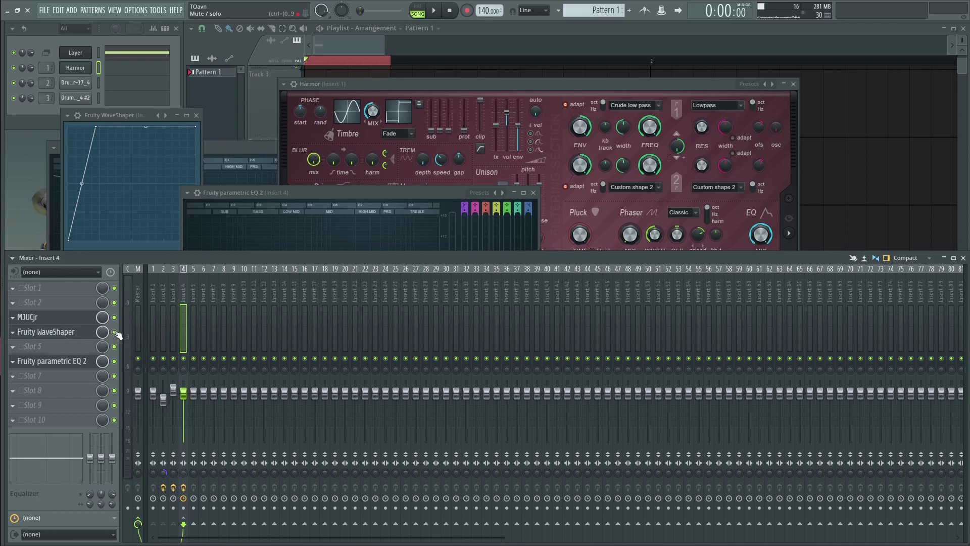
click(84, 332)
click(82, 332)
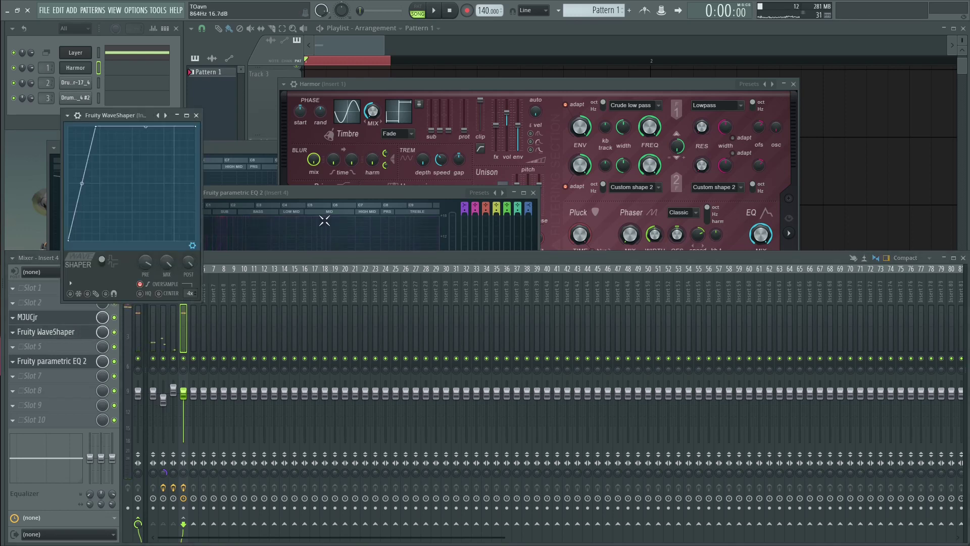
drag(339, 192, 413, 195)
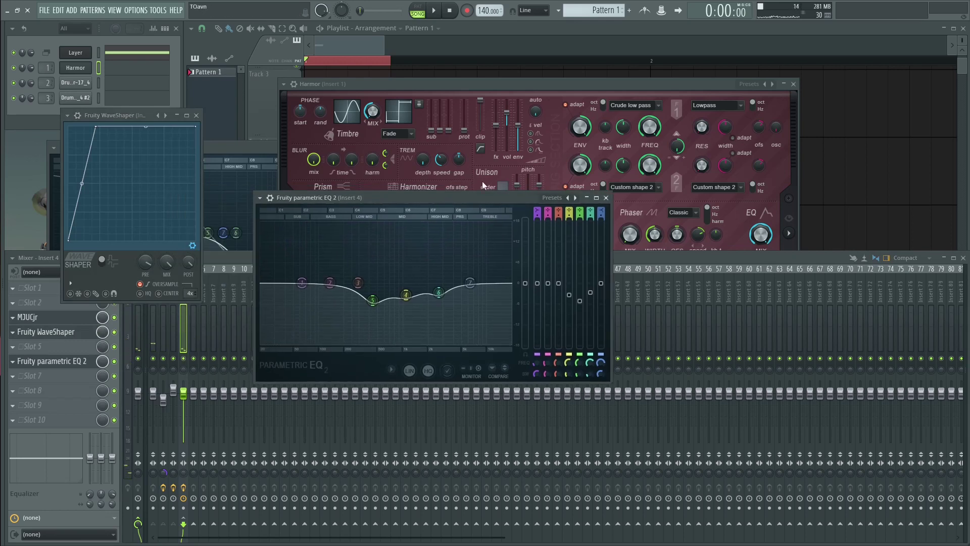
click(180, 303)
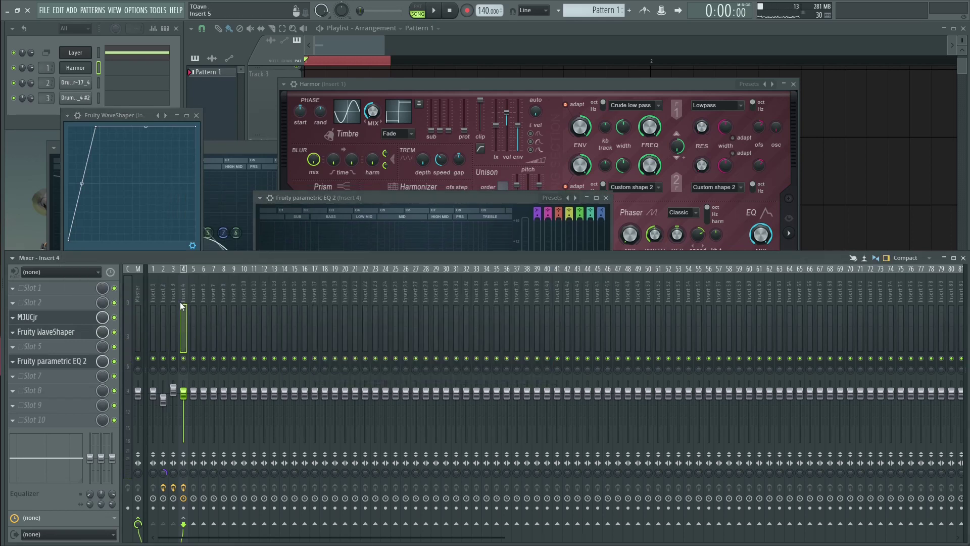
Step: Audition mixer tracks 2 and 1 using solo, re-enable all tracks and bring up track 4's EQ
click(166, 330)
key(space)
right_click(163, 358)
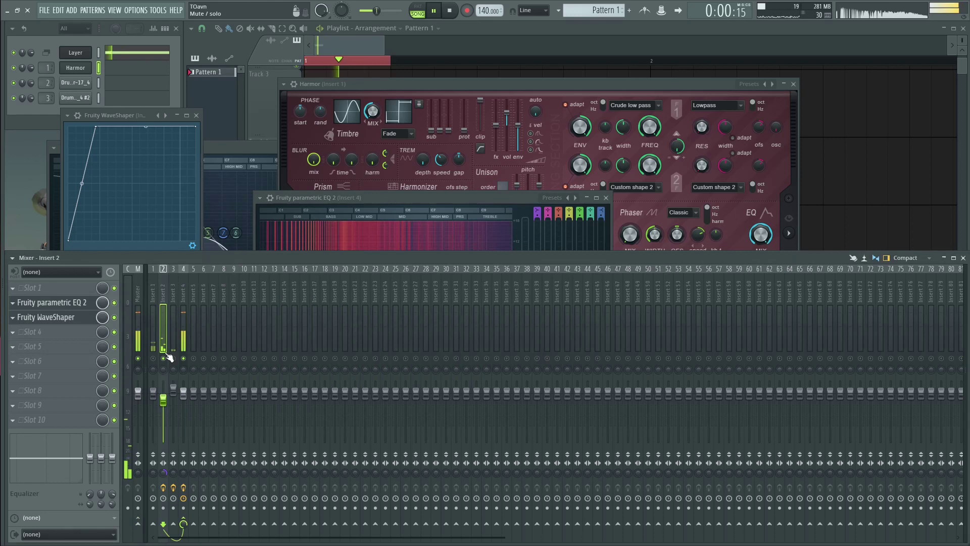
right_click(153, 358)
right_click(154, 358)
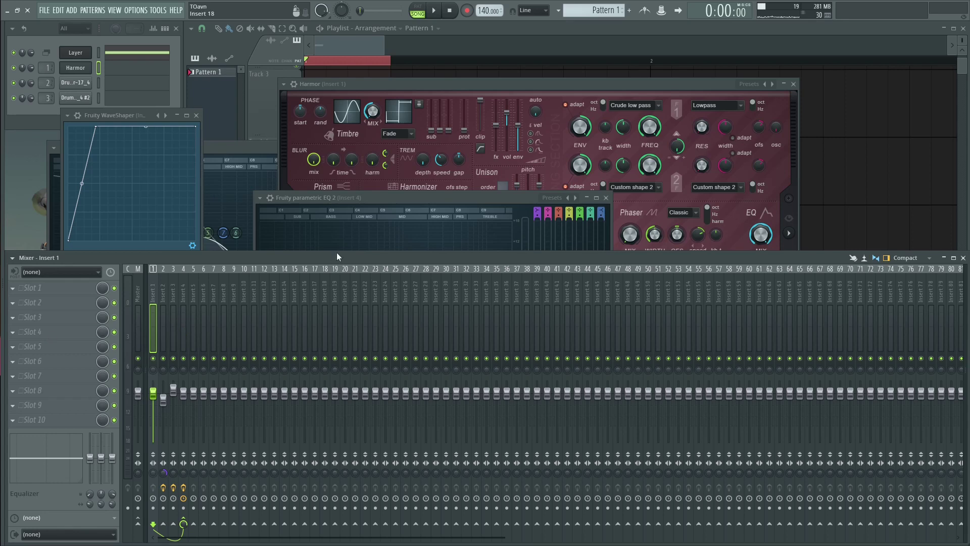
click(450, 194)
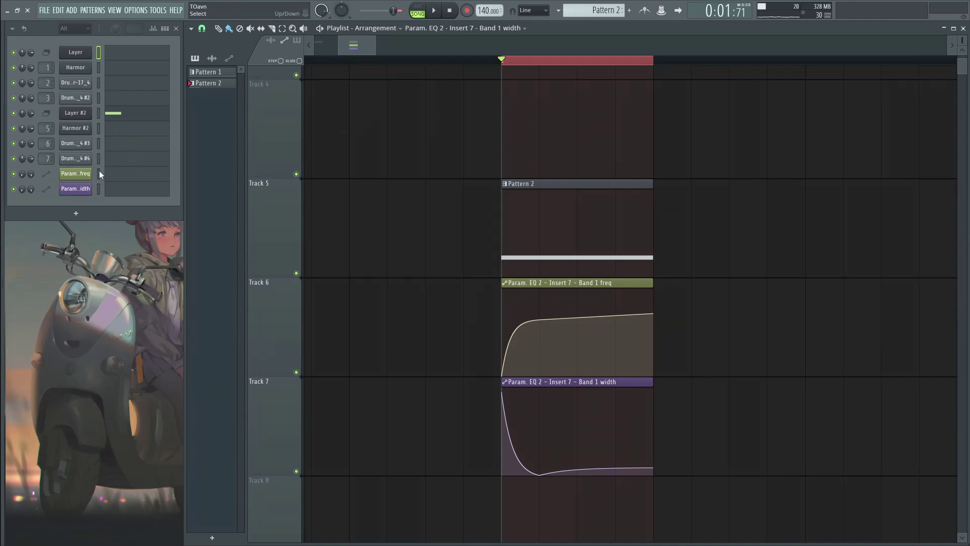
Step: Examine Harmor #2's pitch envelope up close, close the plugin and audition Pattern 2
click(76, 129)
drag(774, 308, 774, 293)
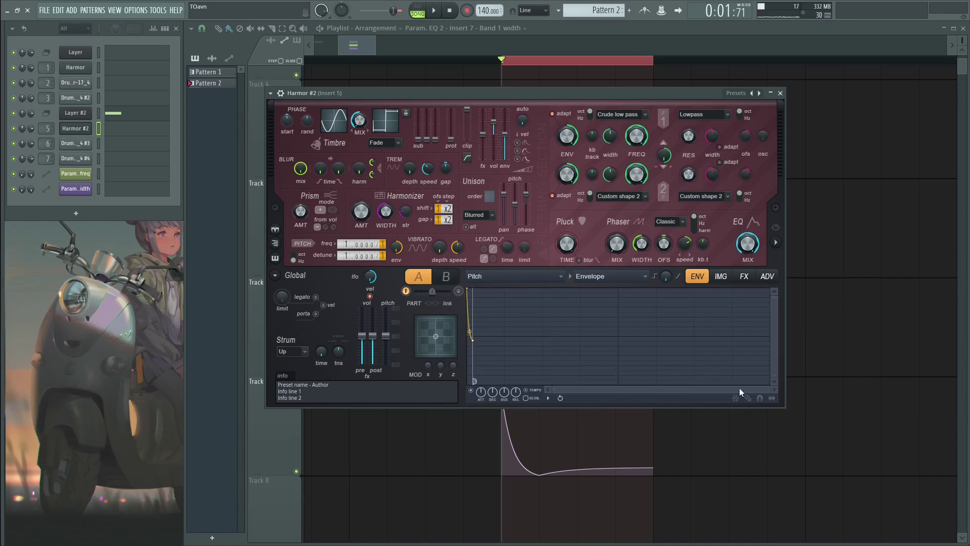
drag(767, 390, 579, 390)
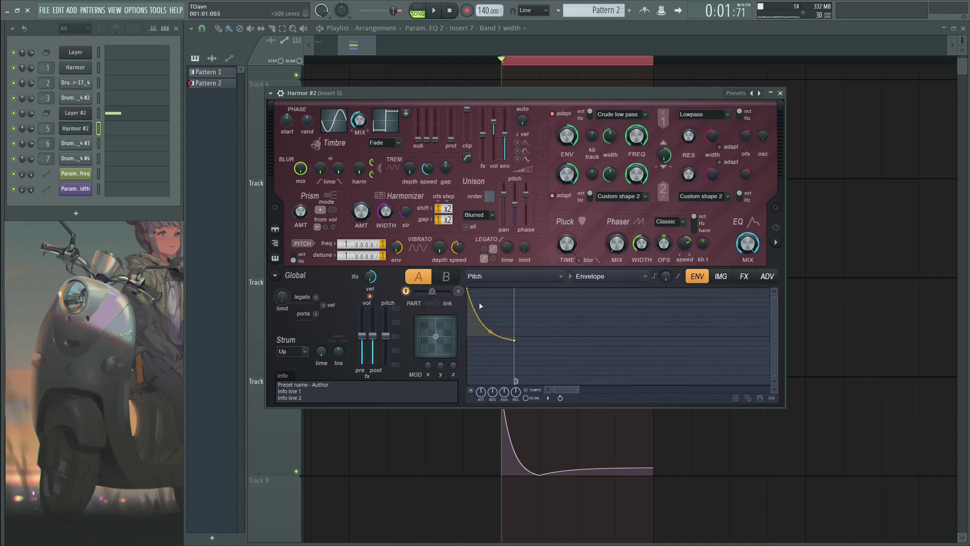
key(Escape)
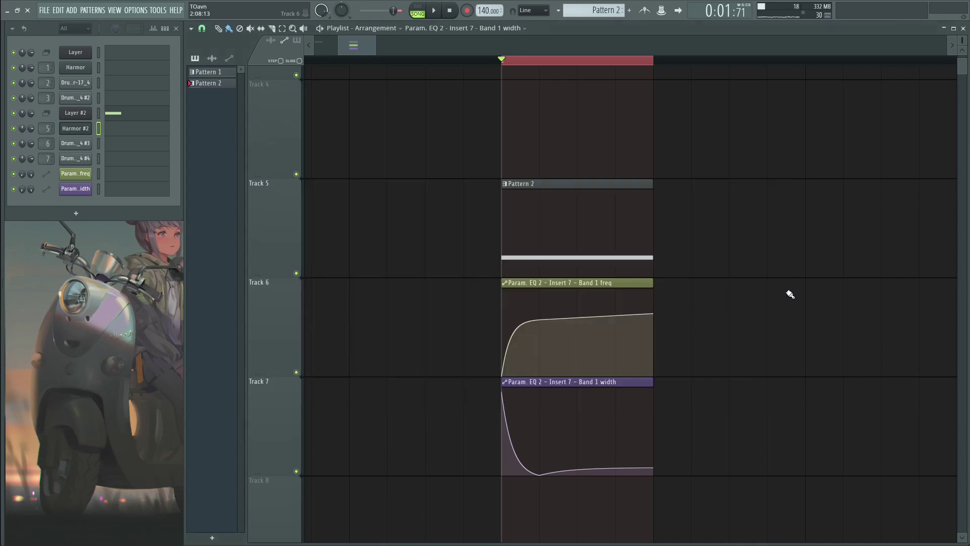
key(space)
key(space)
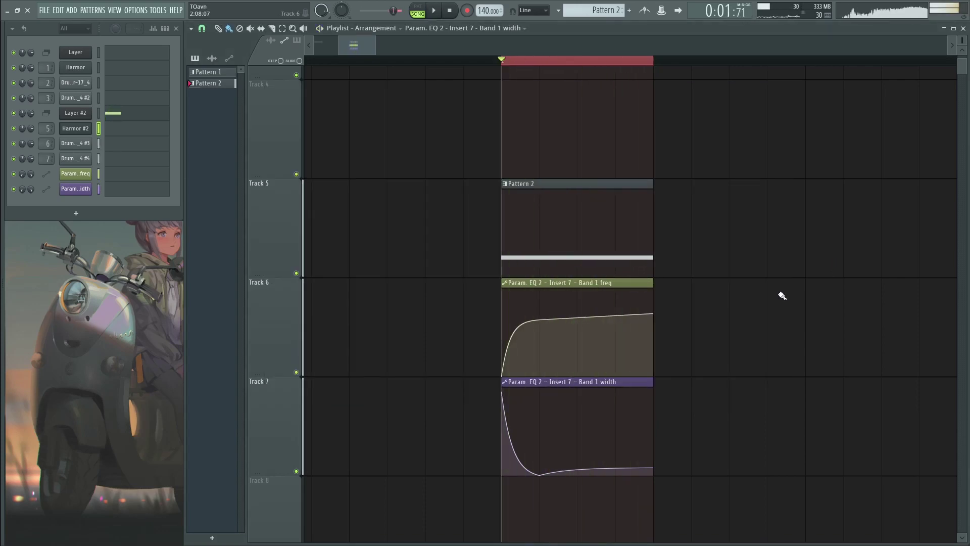
Step: Show the mixer, play the full Pattern 2 sound and solo mixer track 5 to hear Harmor #2 alone
key(F9)
key(space)
key(space)
right_click(193, 358)
key(space)
key(space)
Step: Reopen Harmor #2 and examine its pitch envelope, volume envelope and effects settings, auditioning the sound
click(75, 128)
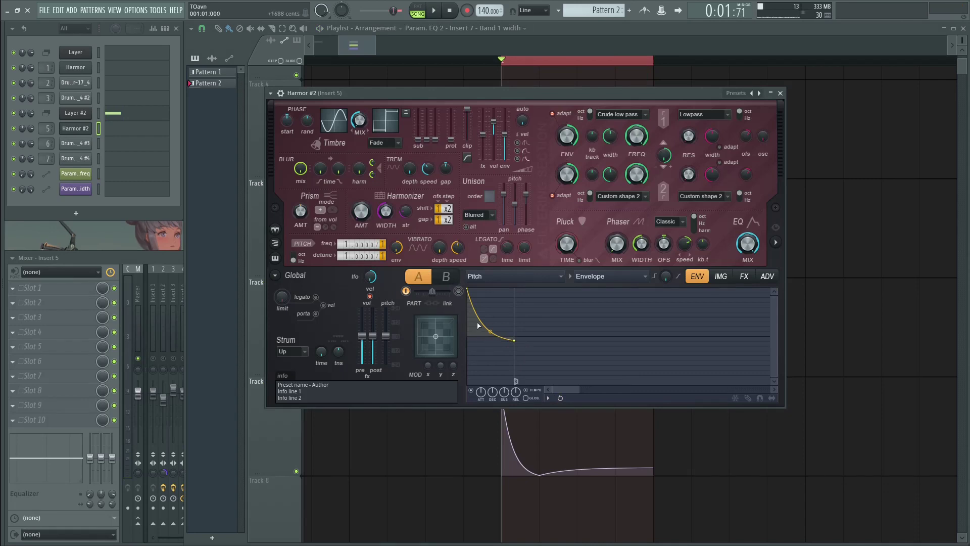
click(490, 284)
click(570, 285)
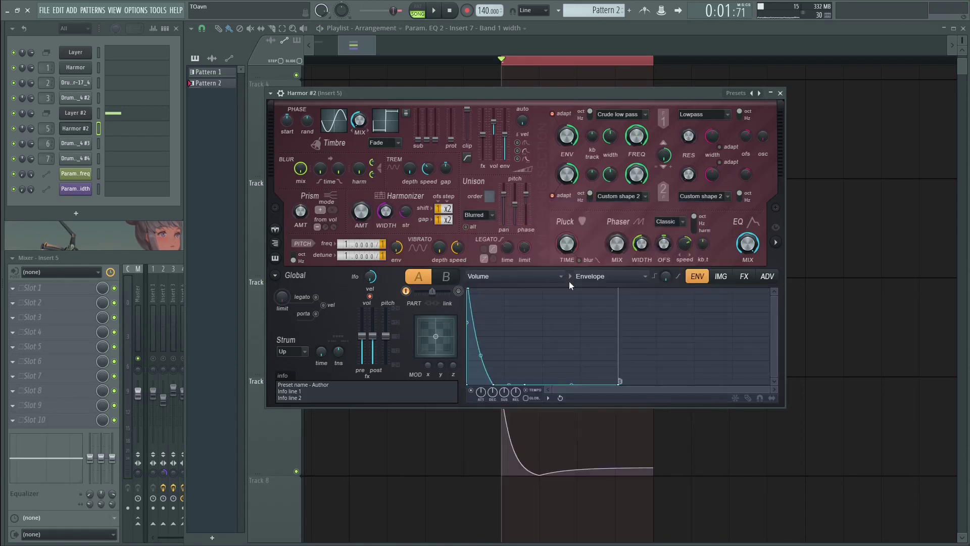
scroll(660, 390, up, 4)
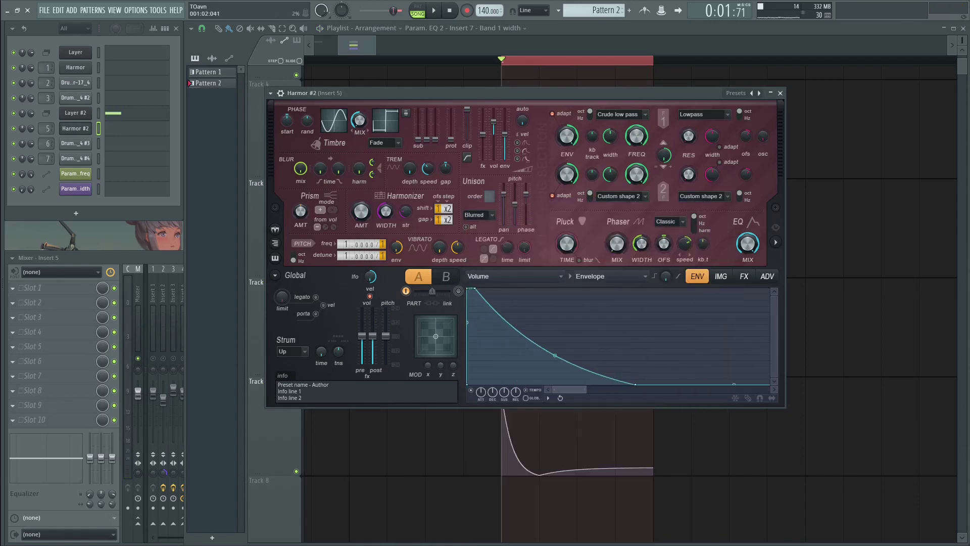
scroll(659, 390, down, 1)
key(space)
click(743, 276)
key(space)
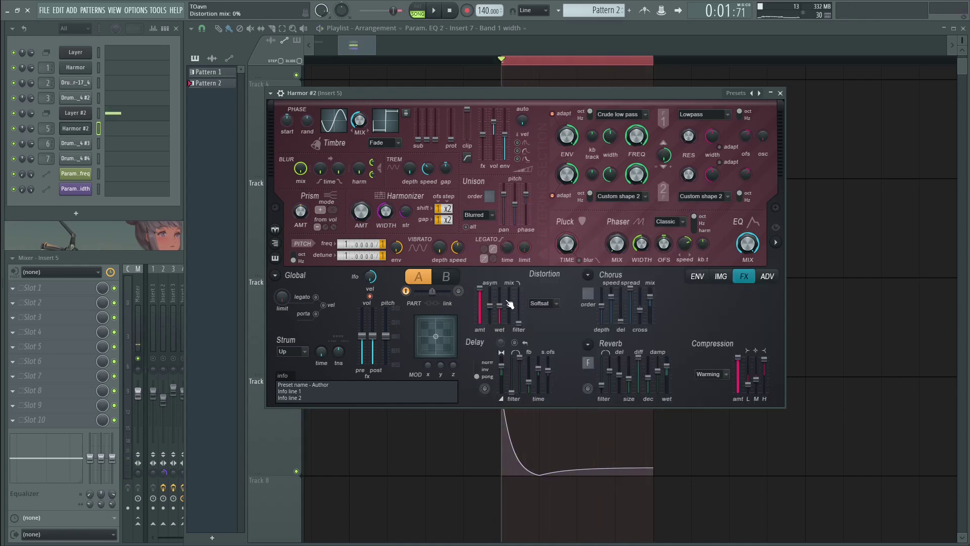
key(Escape)
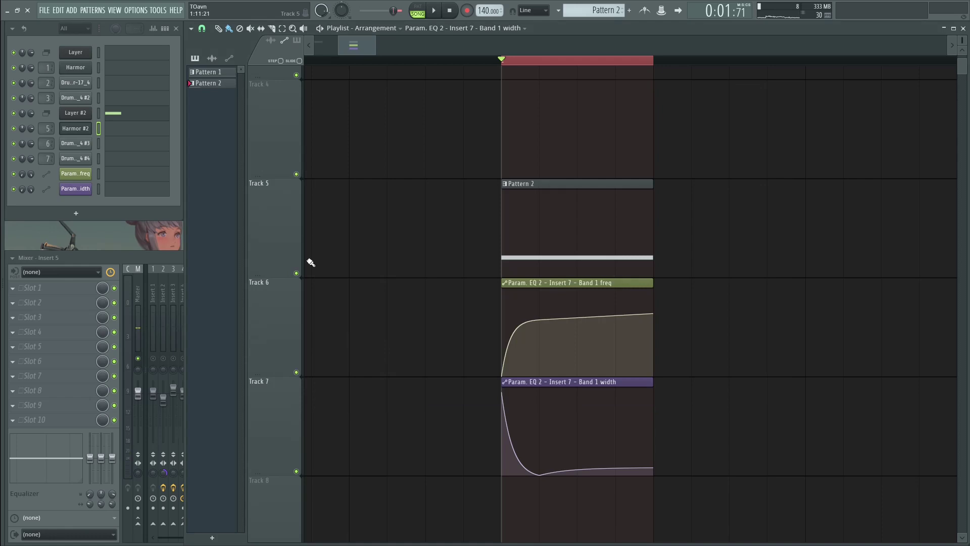
Step: Open the Drums #3 sampler, enable mixer track 7 with track 6 muted, and move the sampler window aside
click(76, 143)
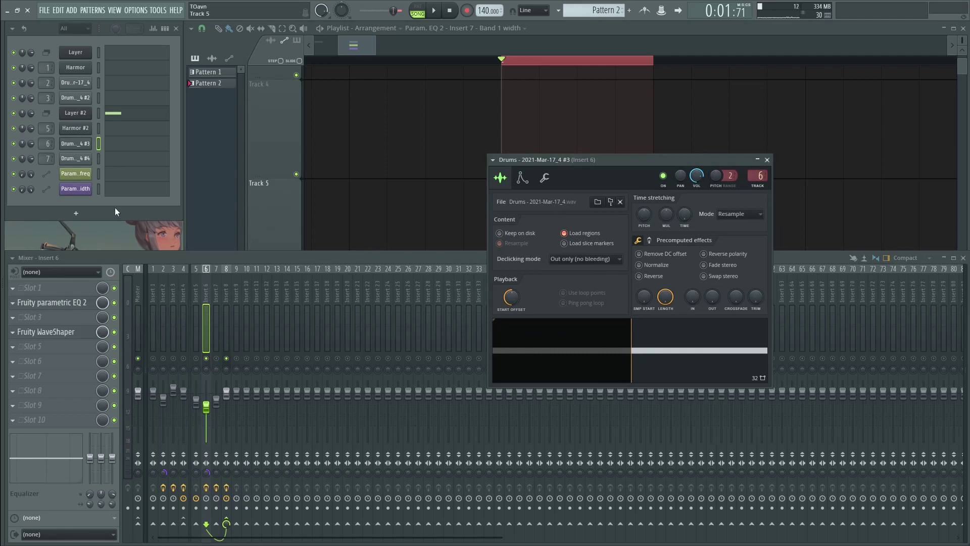
click(217, 359)
click(218, 333)
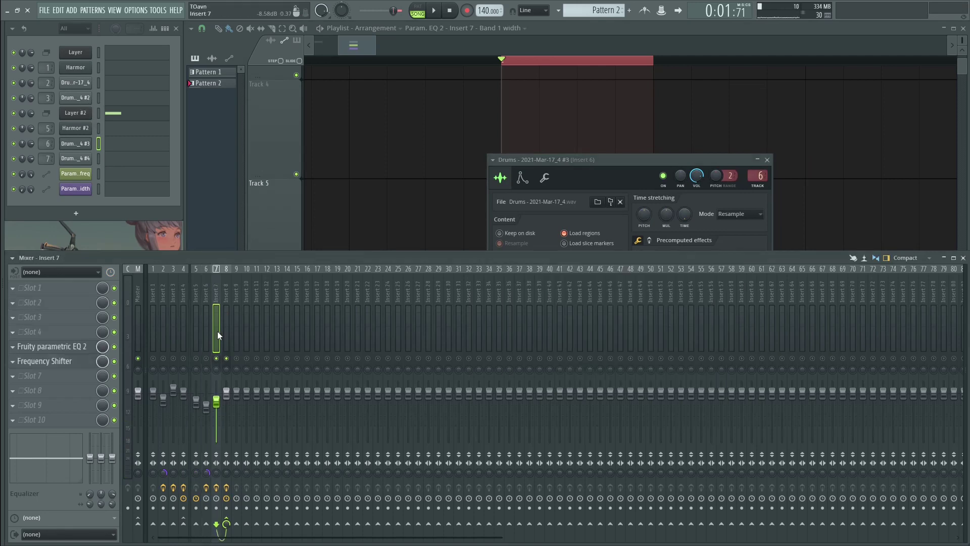
drag(715, 160, 808, 217)
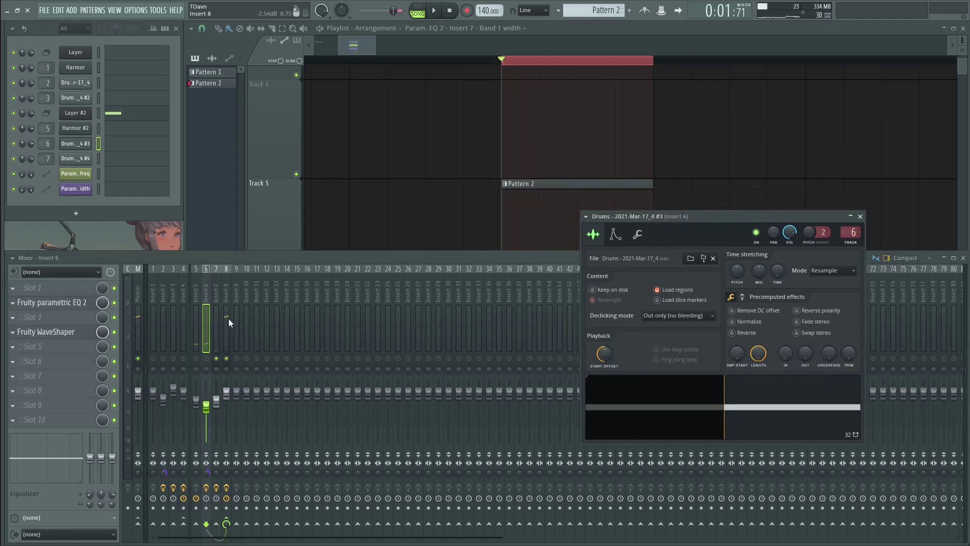
Step: Open Fruity Parametric EQ 2 on mixer track 7, audition Pattern 2 and close the Drums #3 sampler
click(216, 329)
click(62, 347)
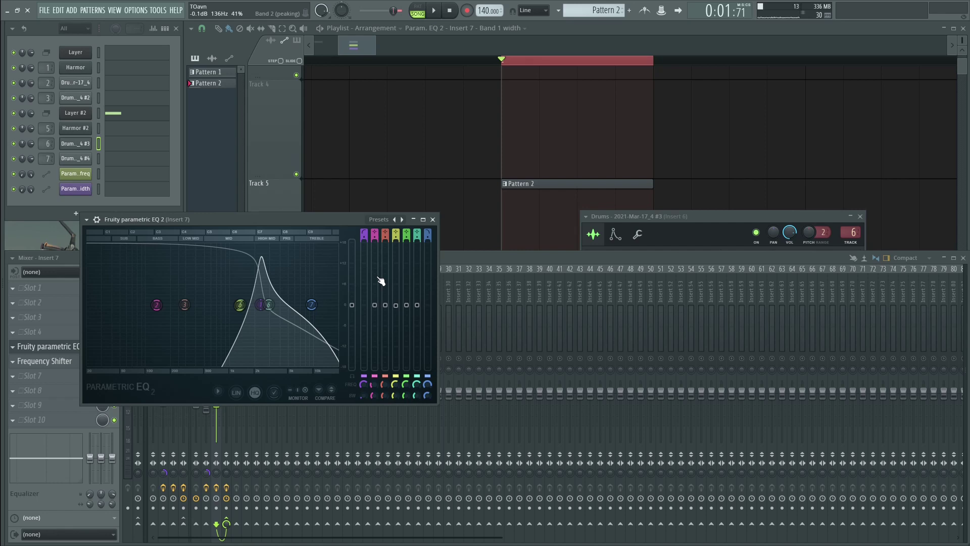
key(space)
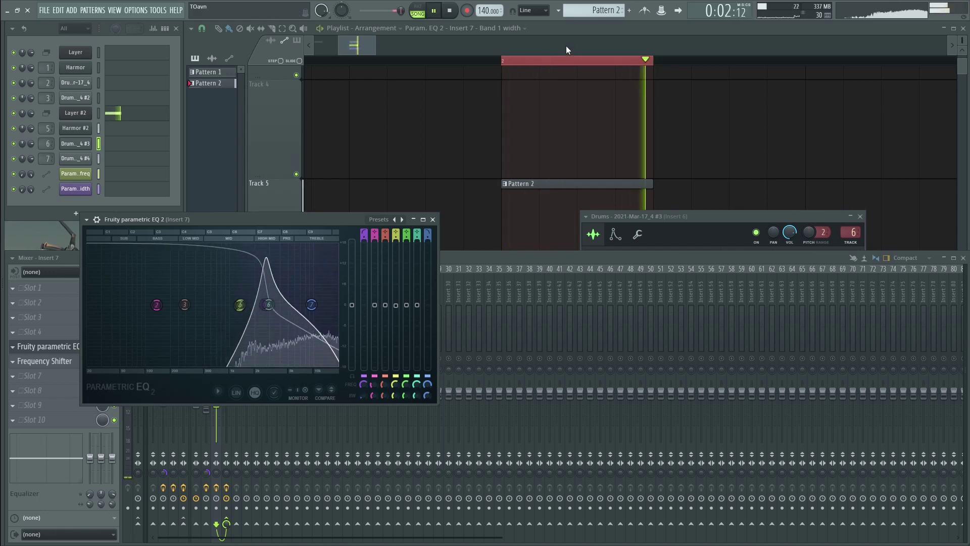
key(space)
click(860, 217)
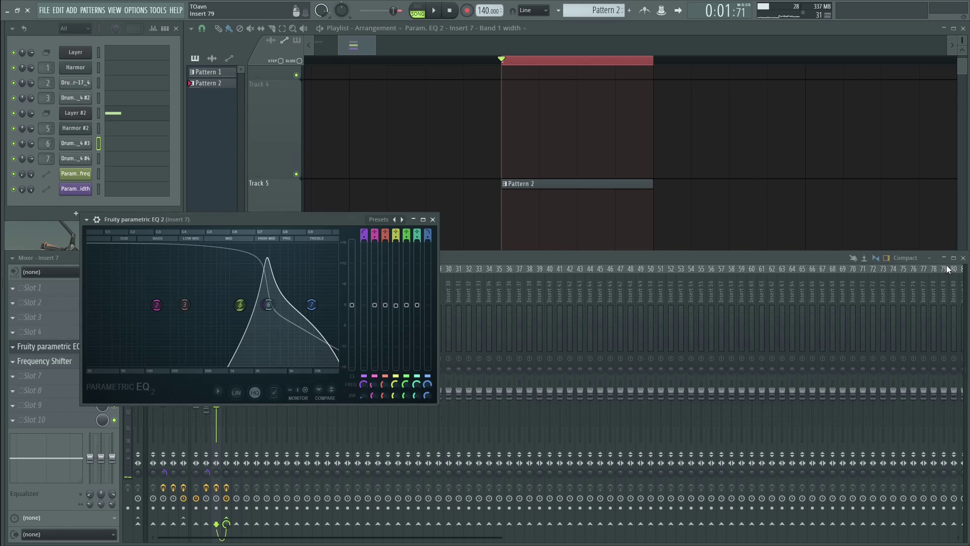
Step: Hide the mixer, move the EQ aside and play Pattern 2 to compare the EQ curve with its band 1 frequency and width automation
click(963, 258)
drag(326, 217, 300, 237)
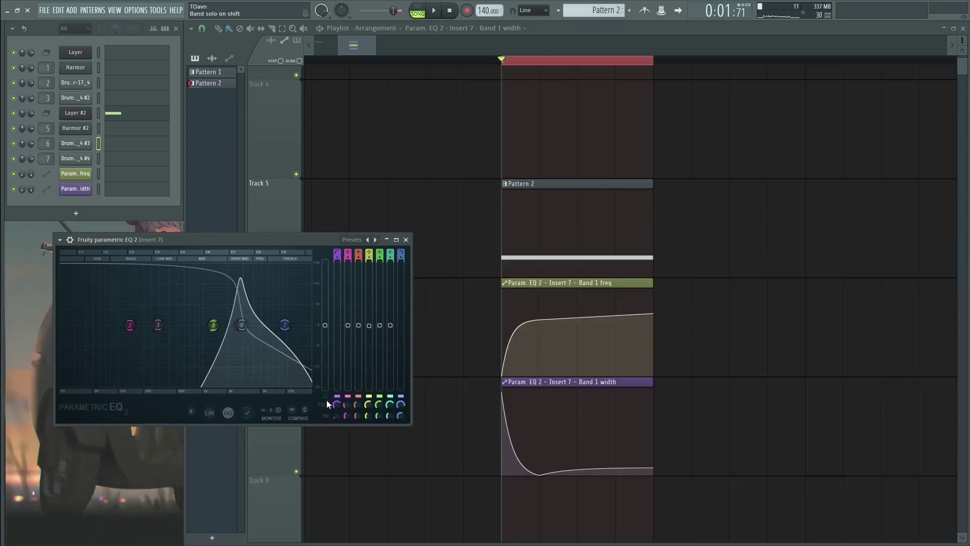
key(space)
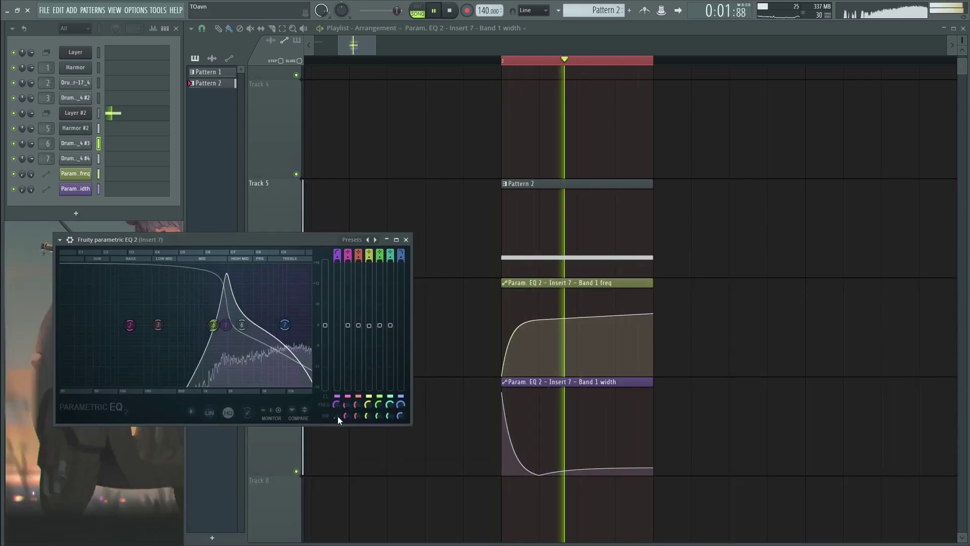
key(space)
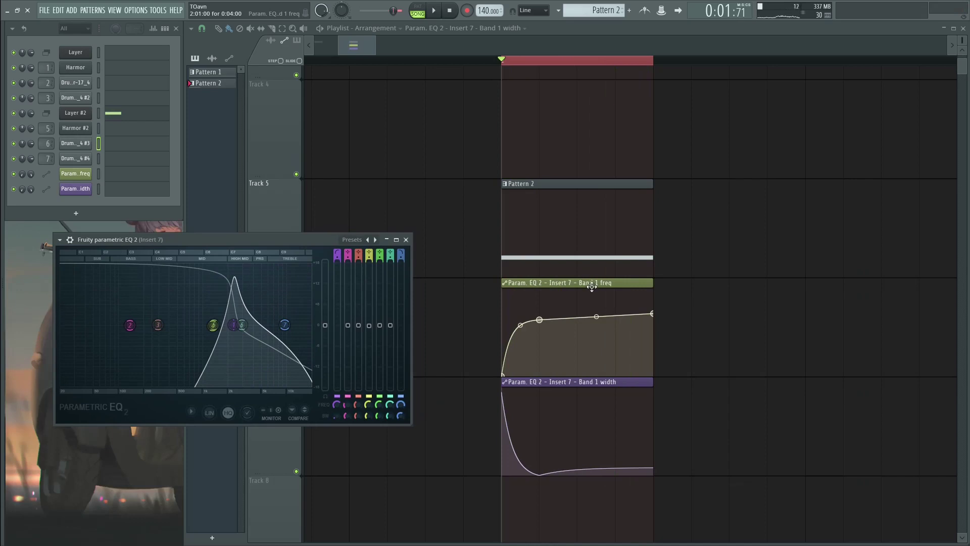
key(space)
key(space)
key(space)
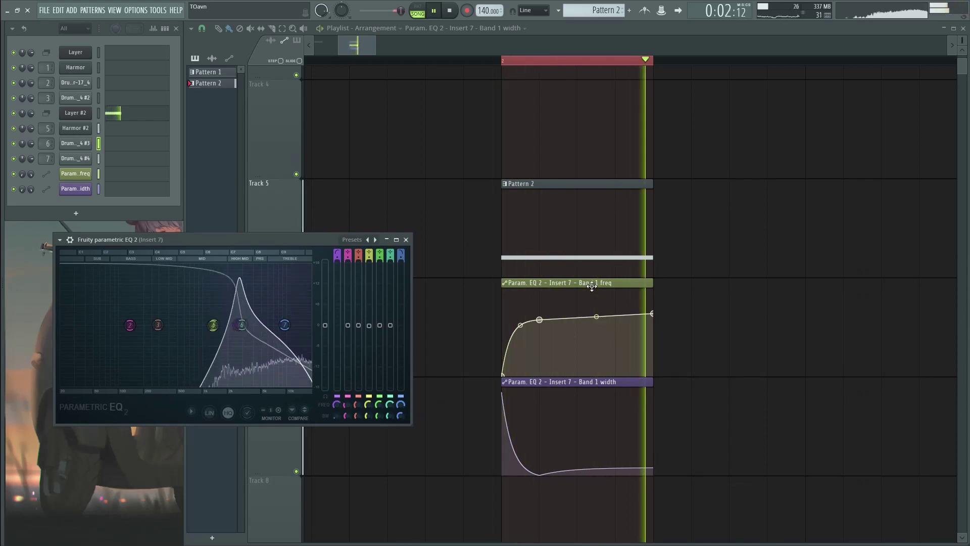
key(space)
Step: Show the mixer and open the Frequency Shifter on track 7 to examine its settings
key(F9)
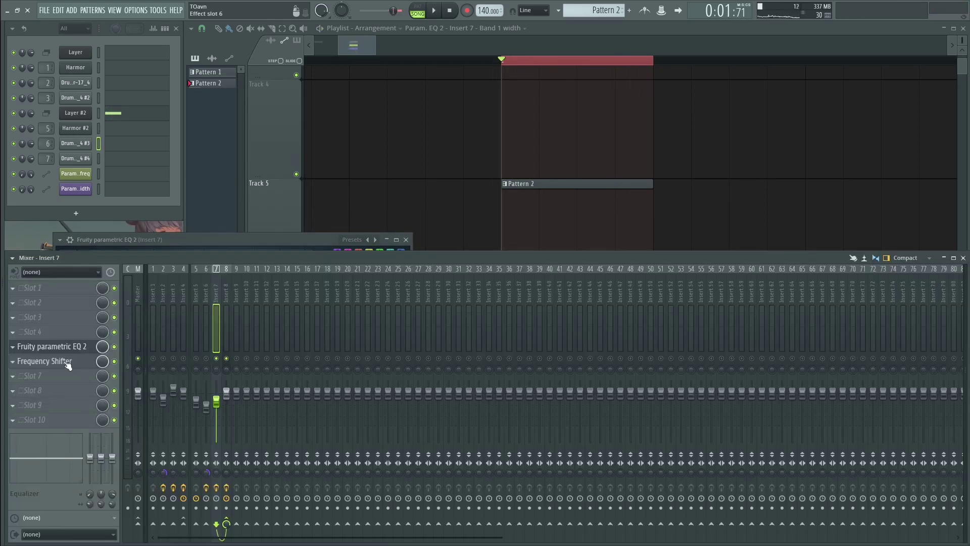
click(68, 361)
drag(414, 193, 470, 219)
click(553, 291)
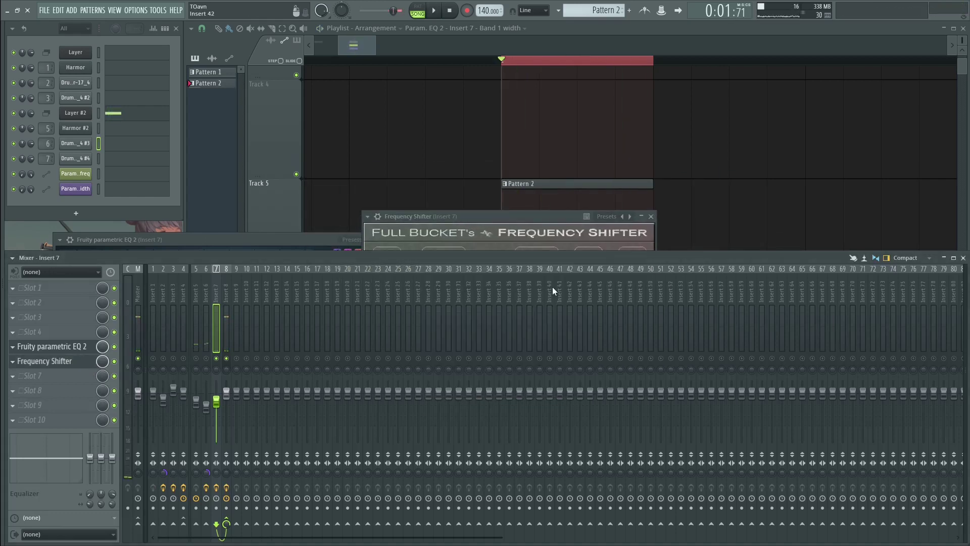
Step: Isolate mixer tracks 6 and 5 in turn and select tracks 5 to 7 to show the layers feeding the bus
click(207, 343)
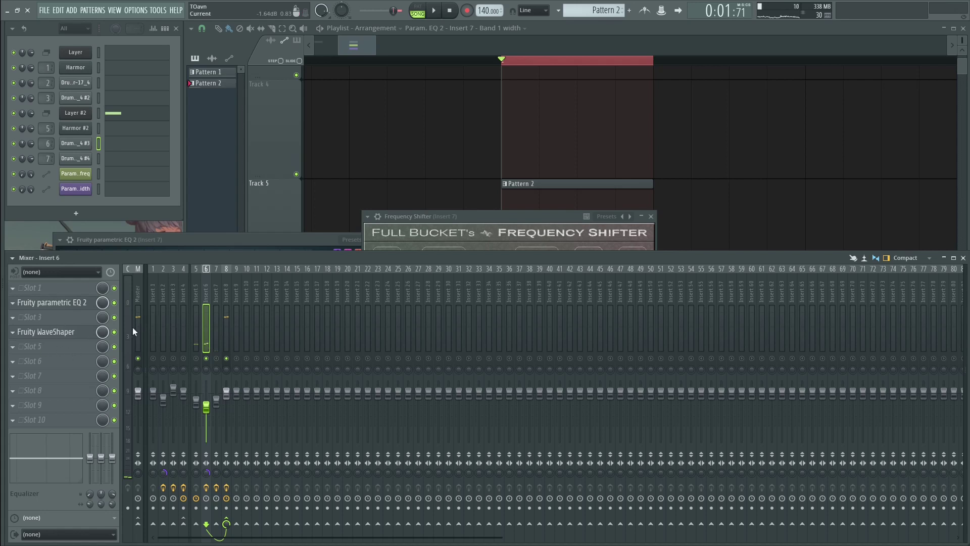
click(197, 356)
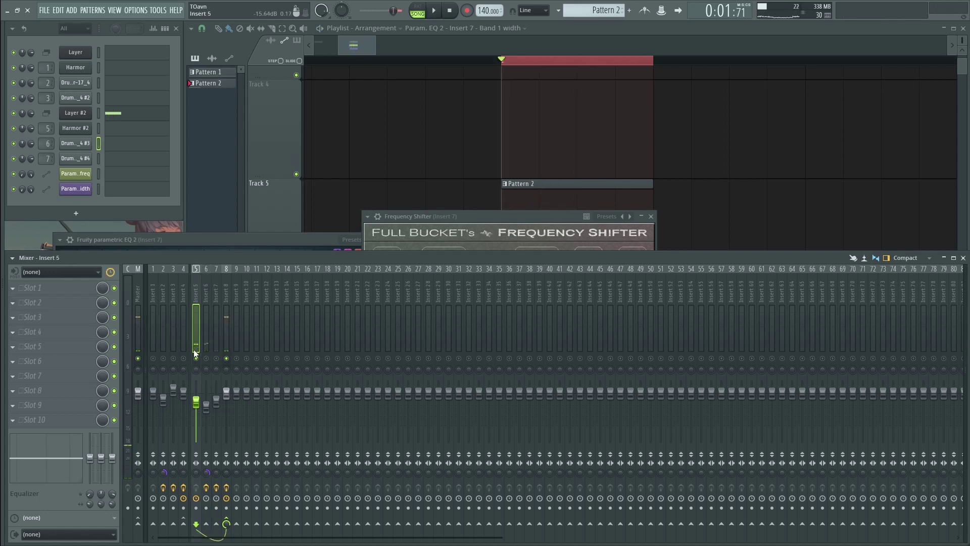
click(224, 329)
drag(199, 335, 214, 338)
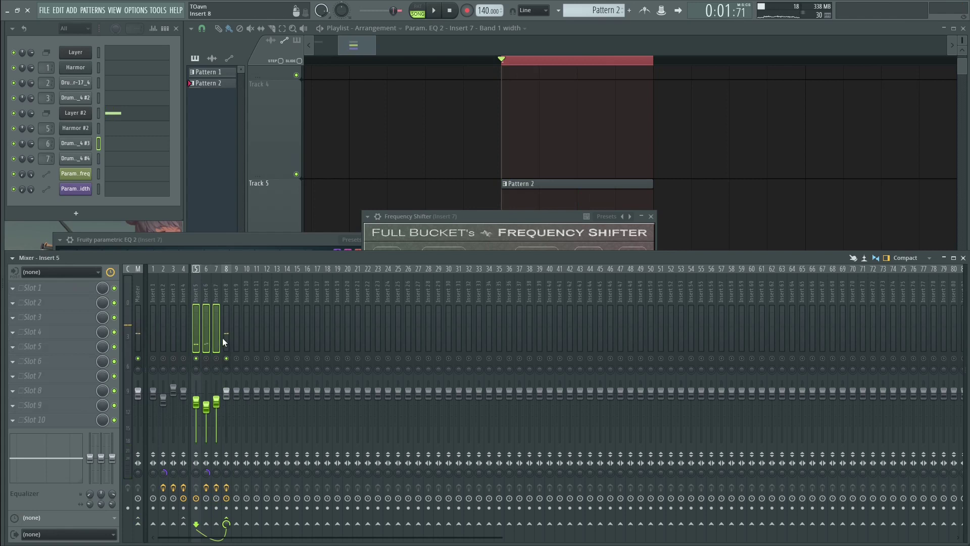
Step: Open MJUCjr, Soundgoodizer and the OTT compressor on bus track 8 and examine their settings
click(228, 339)
click(30, 302)
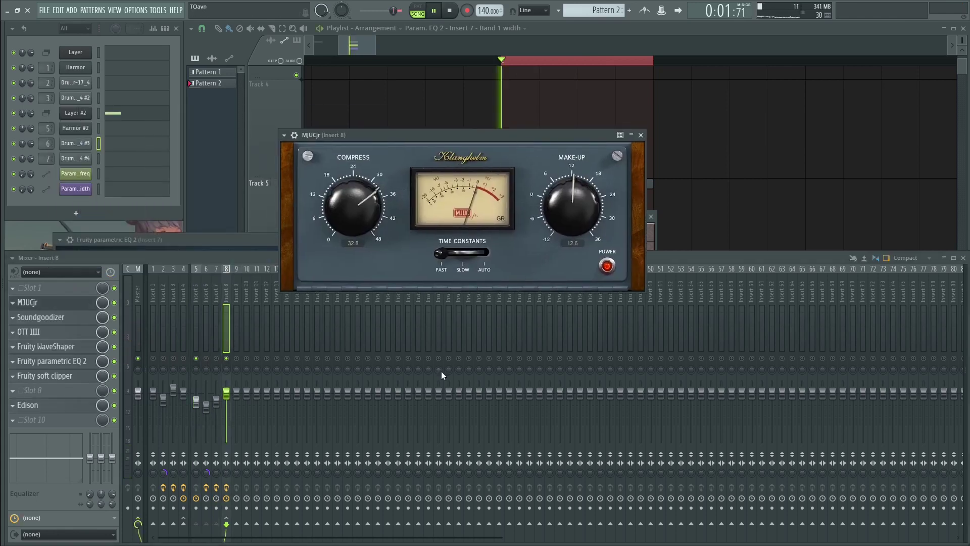
click(40, 317)
drag(408, 186, 455, 181)
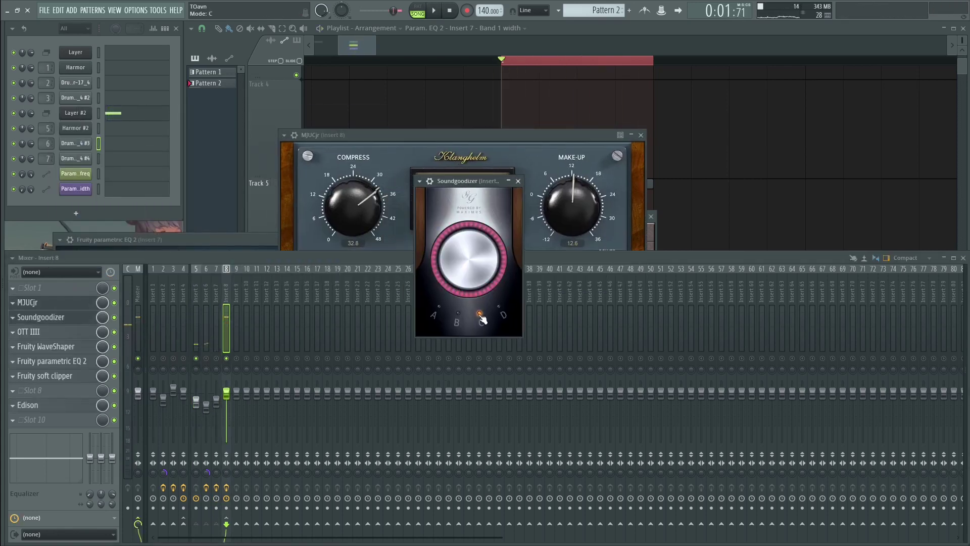
click(36, 331)
drag(524, 159, 537, 198)
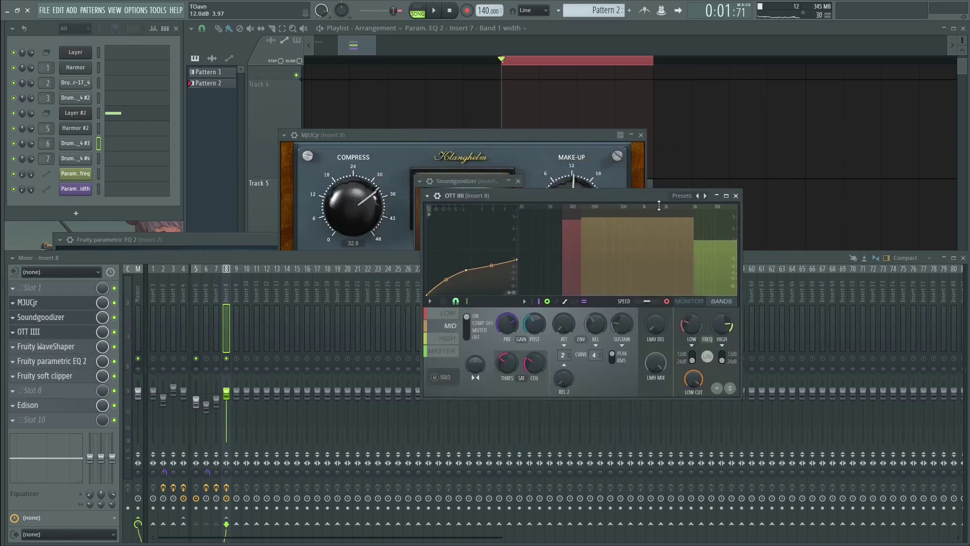
Step: Examine the Fruity WaveShaper, Fruity Parametric EQ 2 and Fruity soft clipper settings on bus track 8
click(30, 346)
drag(129, 137, 580, 195)
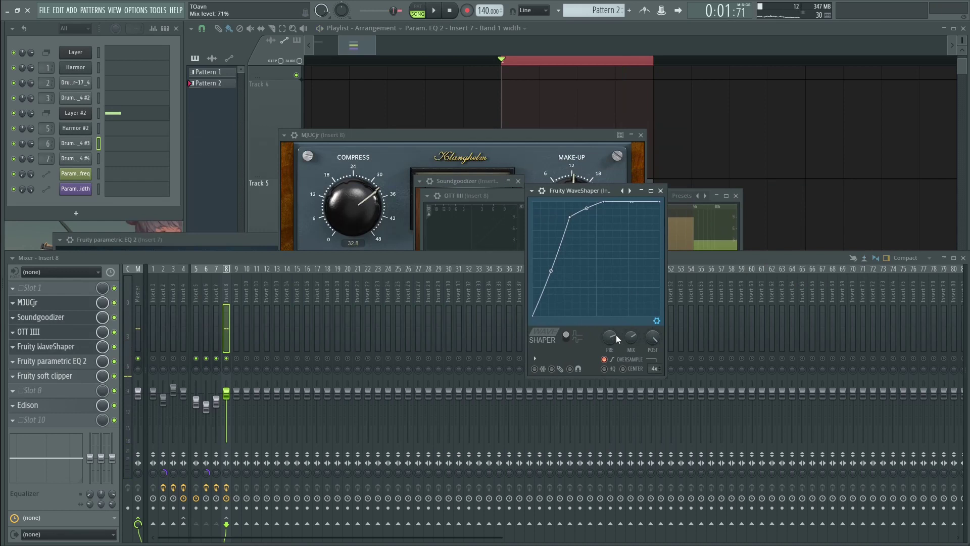
click(70, 361)
drag(281, 160, 506, 156)
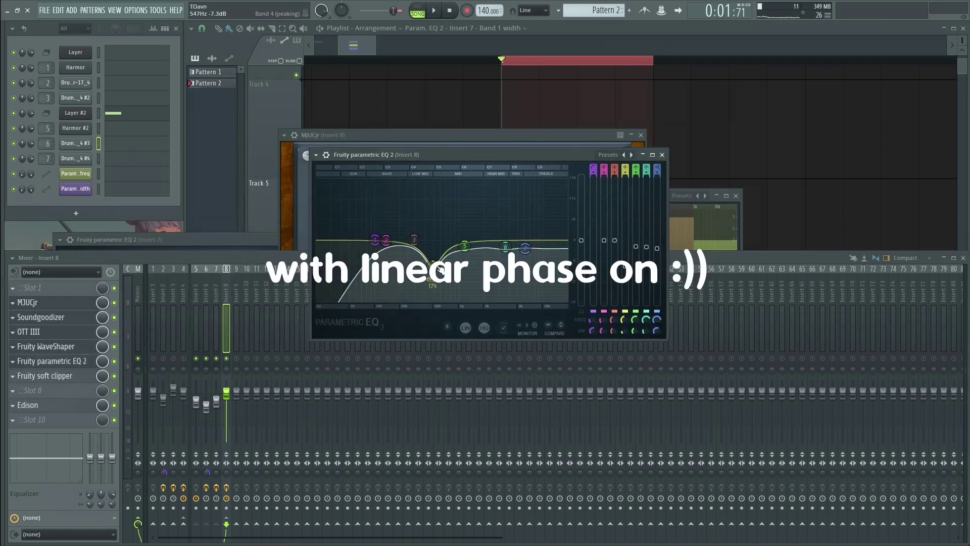
mouse_move(441, 269)
mouse_down()
mouse_move(433, 242)
mouse_move(444, 238)
mouse_move(431, 269)
mouse_up()
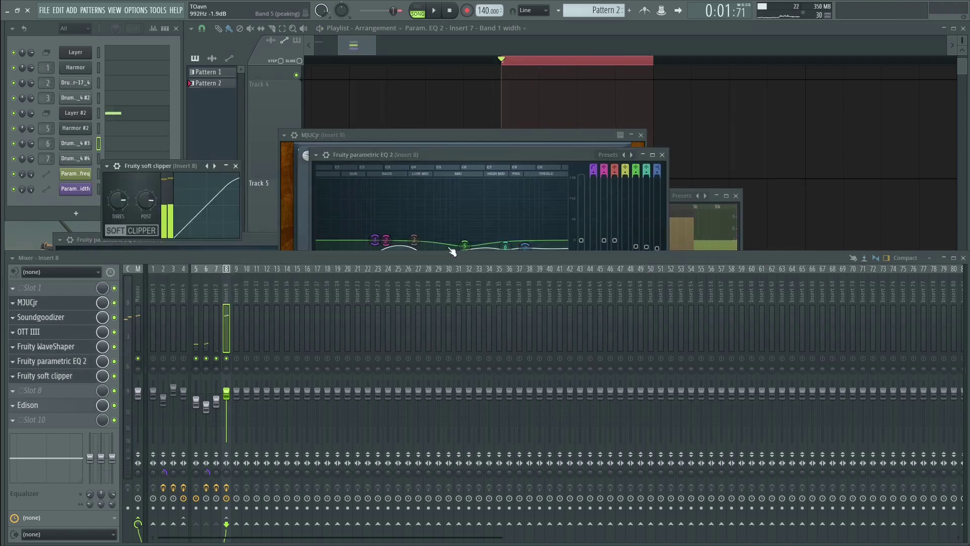
drag(171, 164, 474, 189)
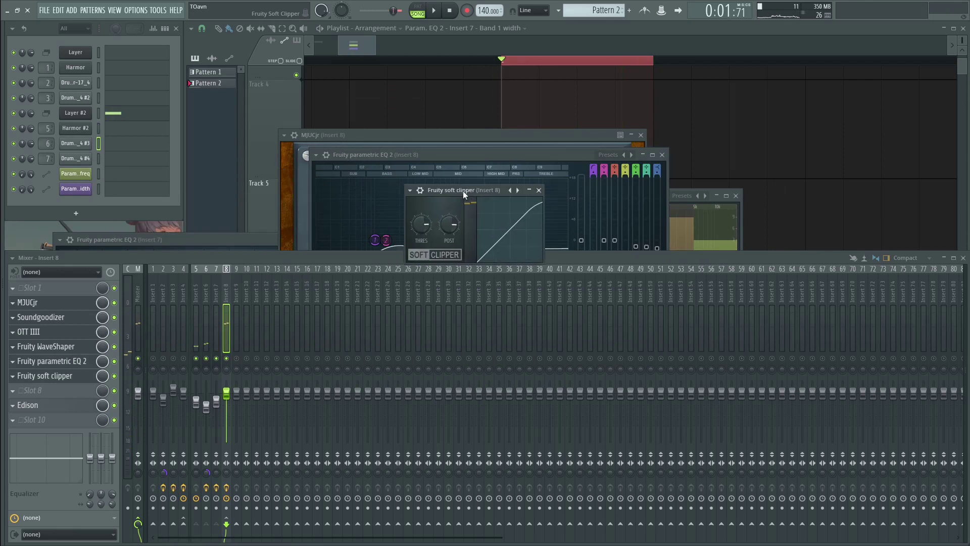
Step: Open Edison on mixer track 8 and record several loops of Pattern 2 into it
click(41, 404)
click(324, 137)
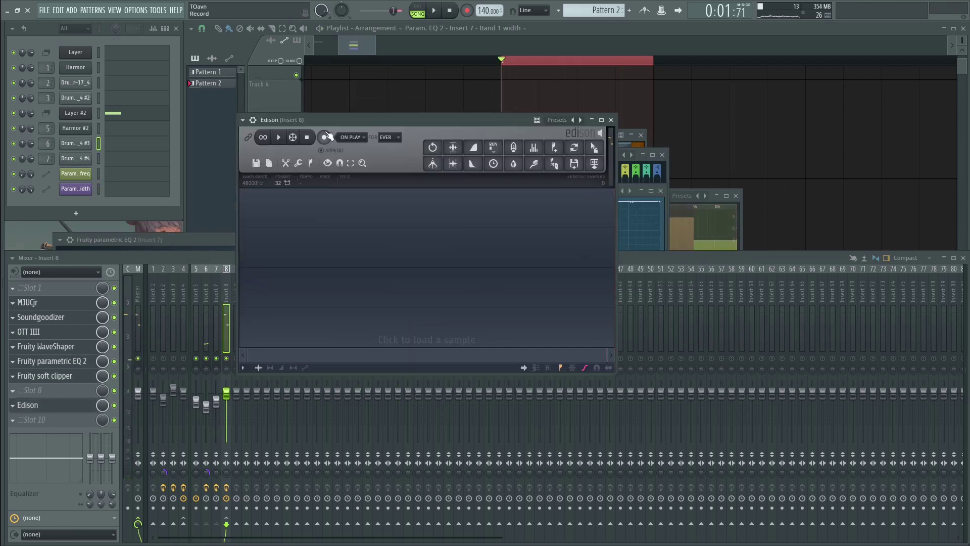
key(space)
click(449, 10)
click(324, 137)
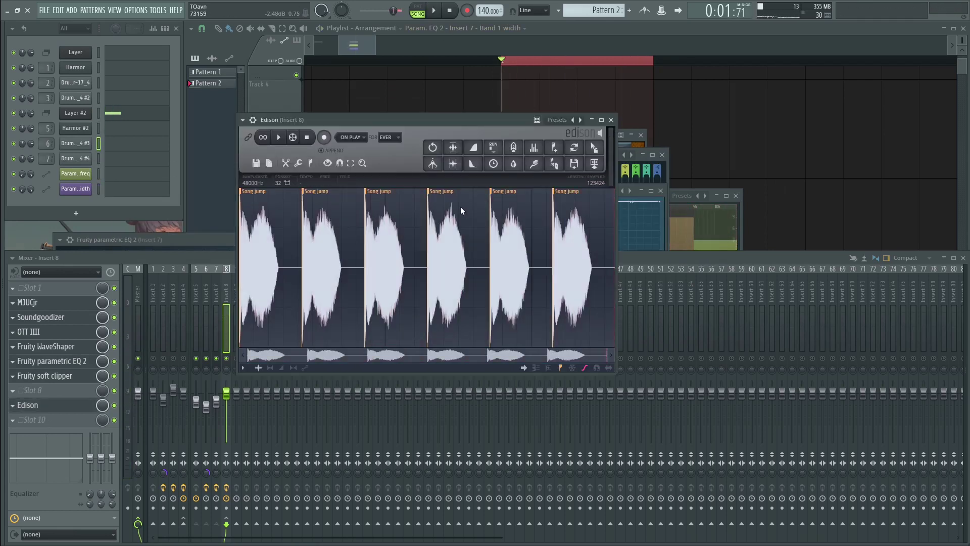
Step: Trim the Edison recording to its fourth hit and cut the silence before the transient
key(space)
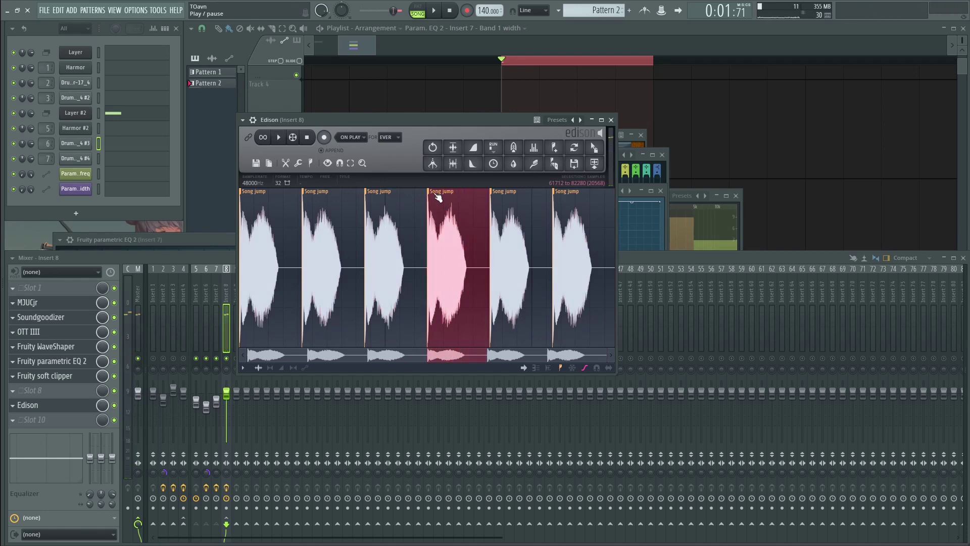
key(ctrl+Delete)
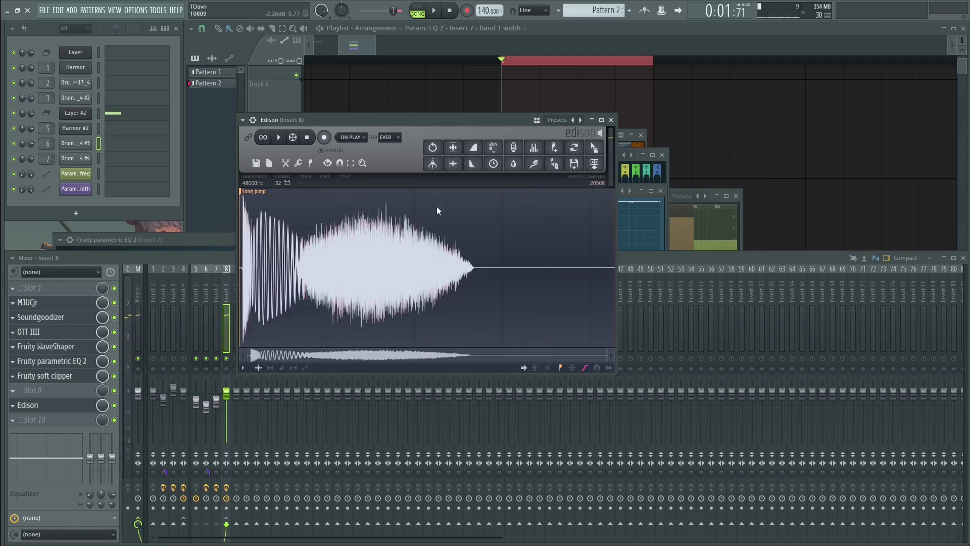
scroll(241, 191, up, 5)
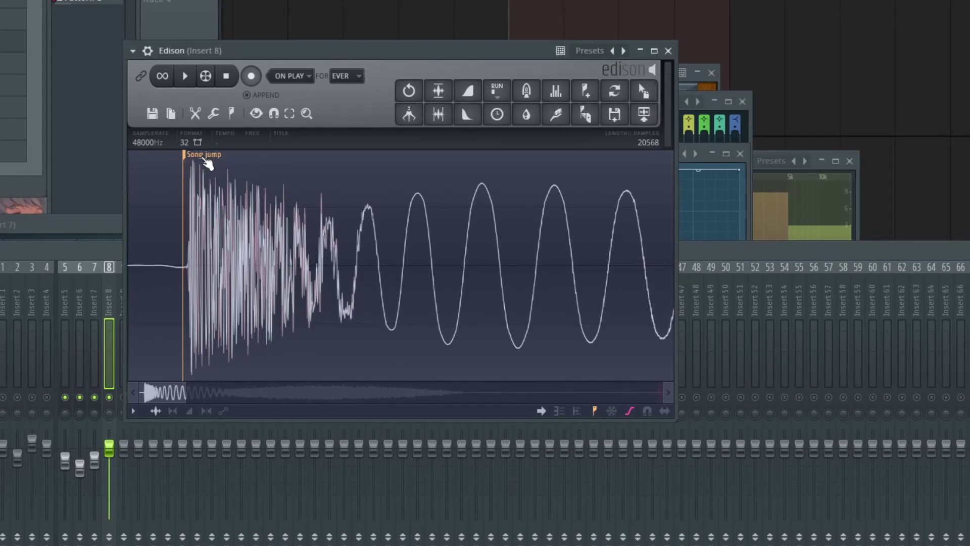
double_click(282, 187)
scroll(283, 189, down, 5)
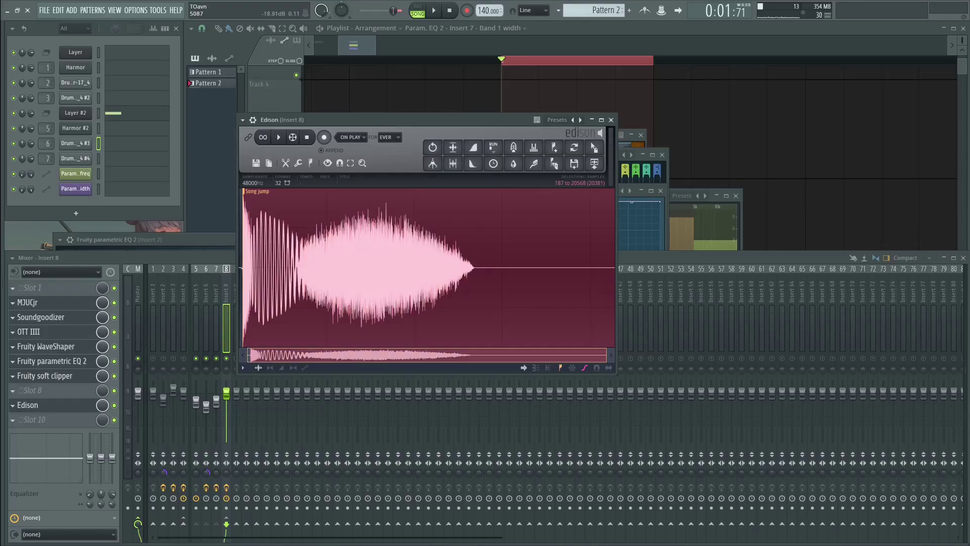
click(257, 249)
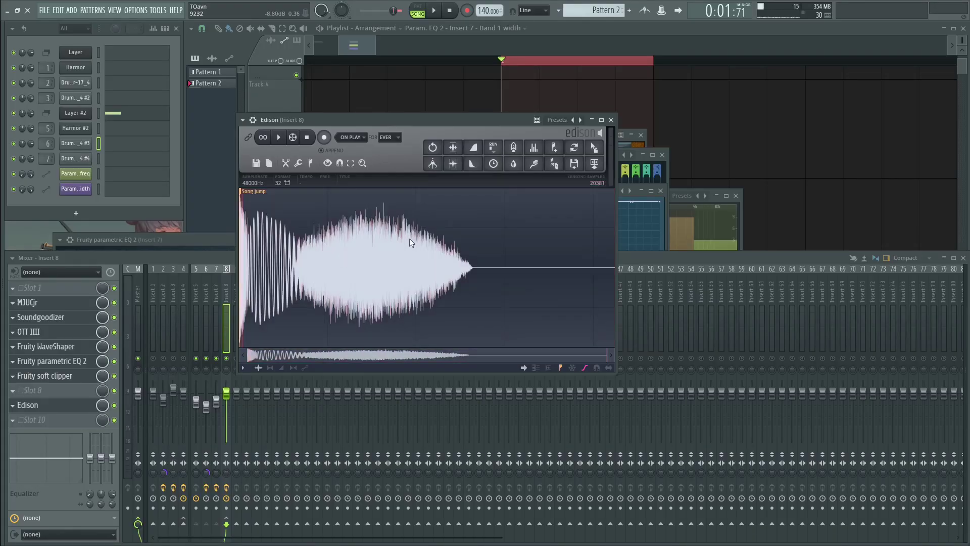
Step: Fade out the trimmed hit, audition it and curve the volume envelope's falling segment downward with 12% tension
key(alt+o)
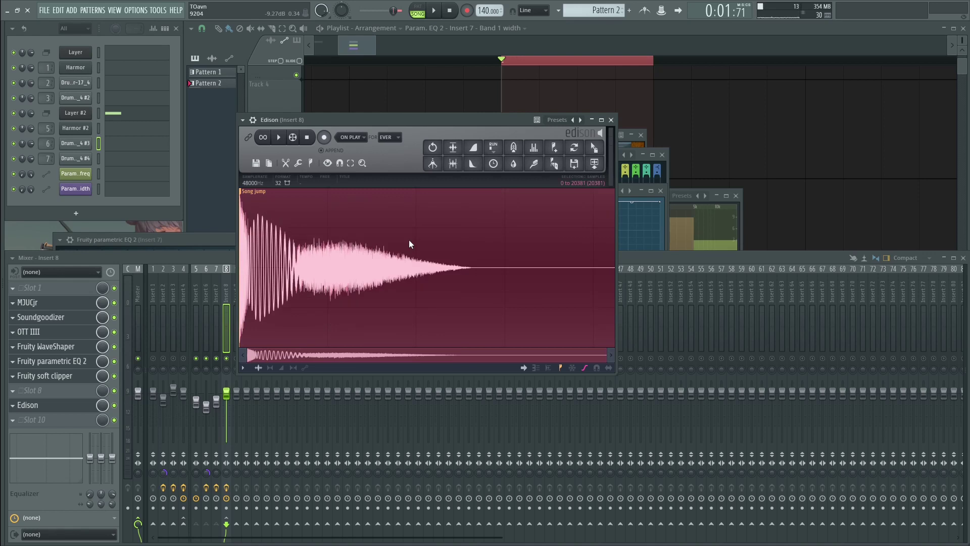
key(space)
click(281, 368)
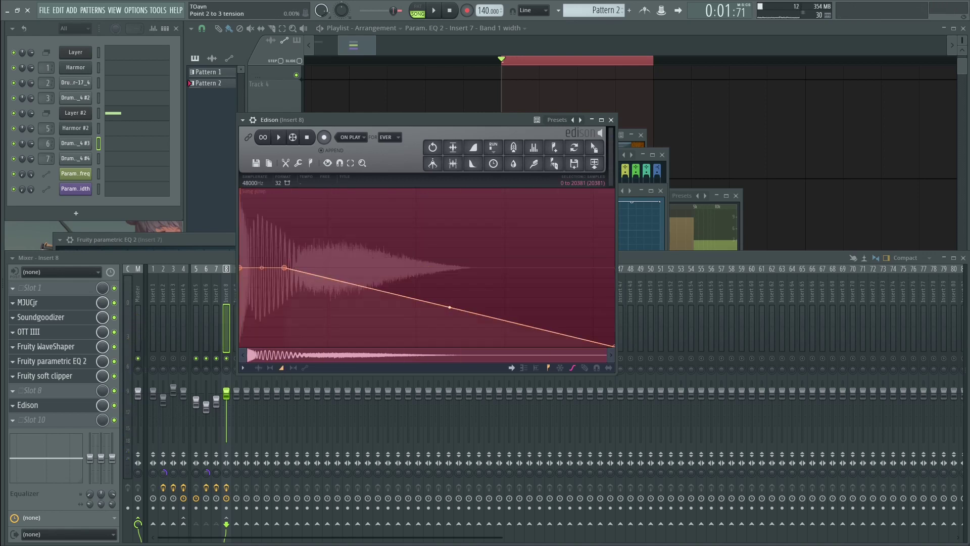
drag(450, 307, 449, 321)
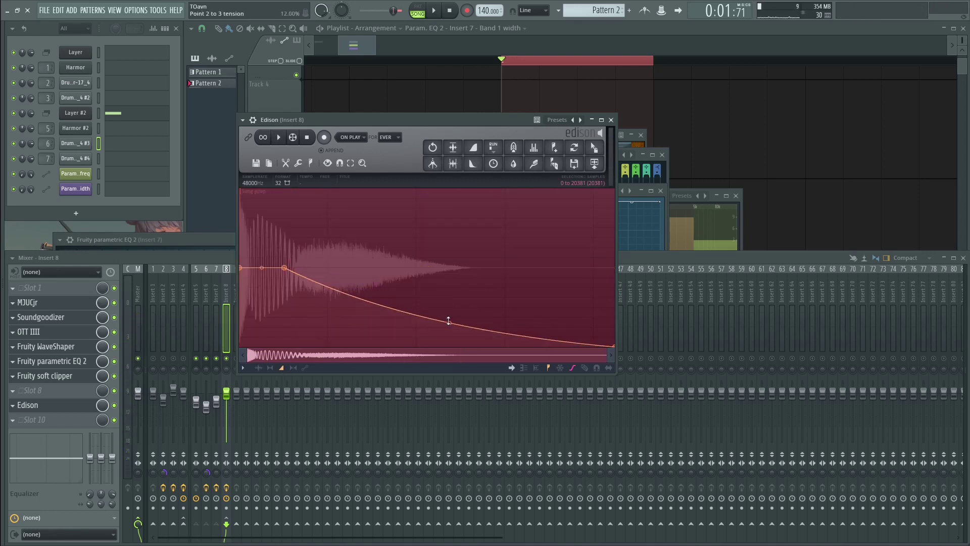
key(Return)
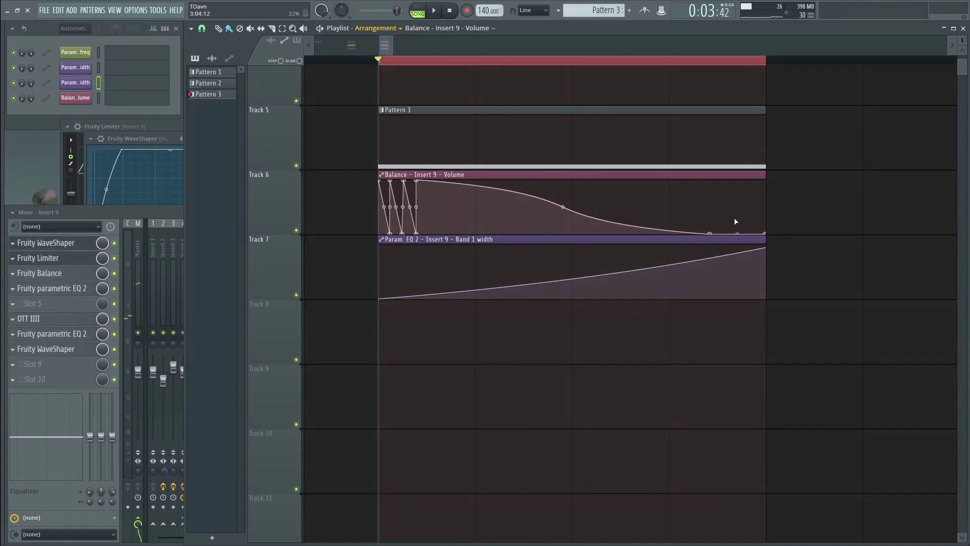
Step: Select the Balance volume automation clip on Track 6, clear the selection and play Pattern 3
mouse_move(797, 190)
mouse_down()
mouse_move(621, 190)
mouse_move(802, 188)
mouse_up()
drag(798, 194, 524, 195)
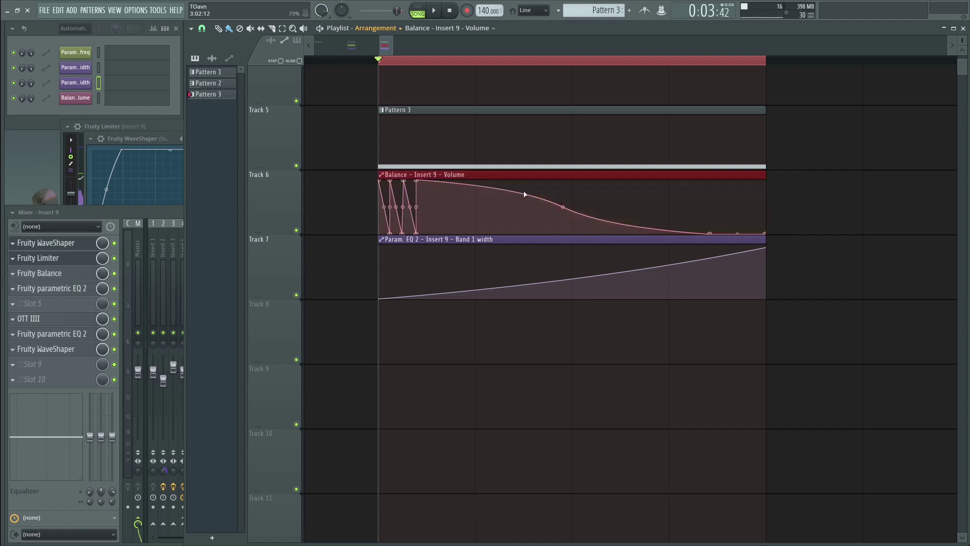
ctrl+click(822, 196)
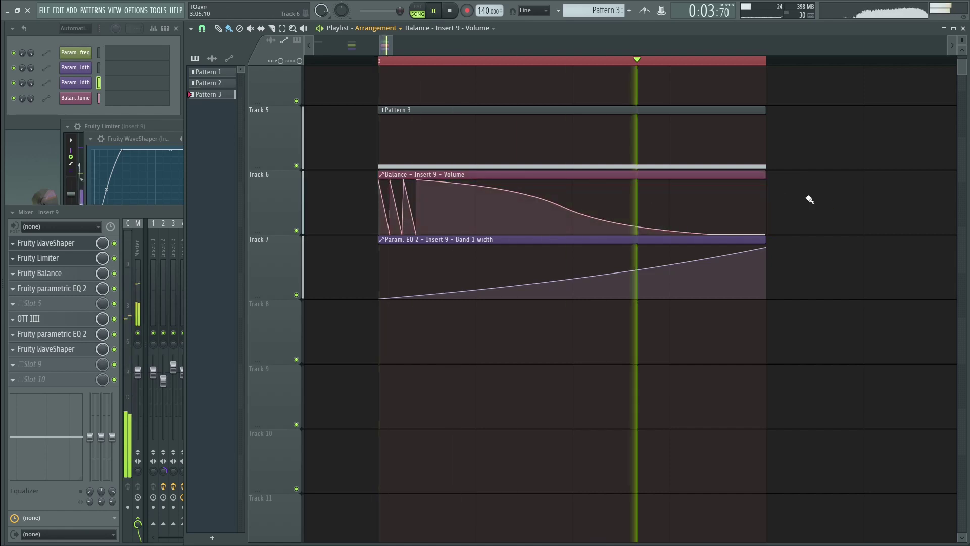
Step: Show the mixer and toggle track 9's effects off and back on to compare Pattern 3 dry and processed
key(F9)
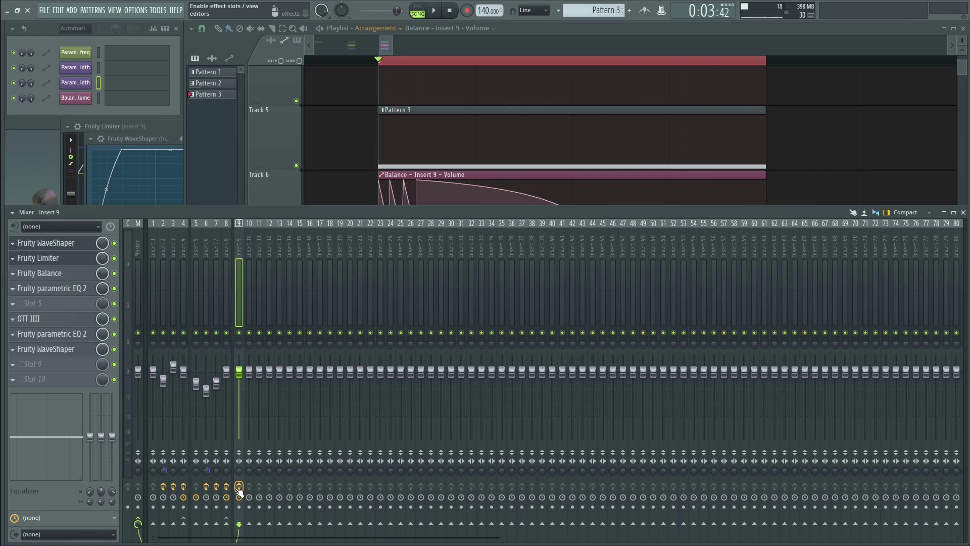
click(239, 486)
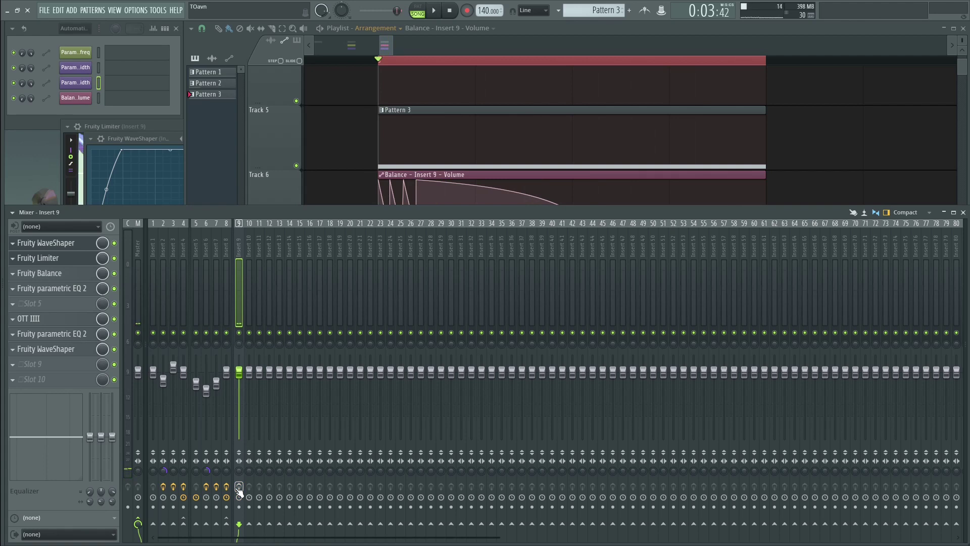
click(238, 487)
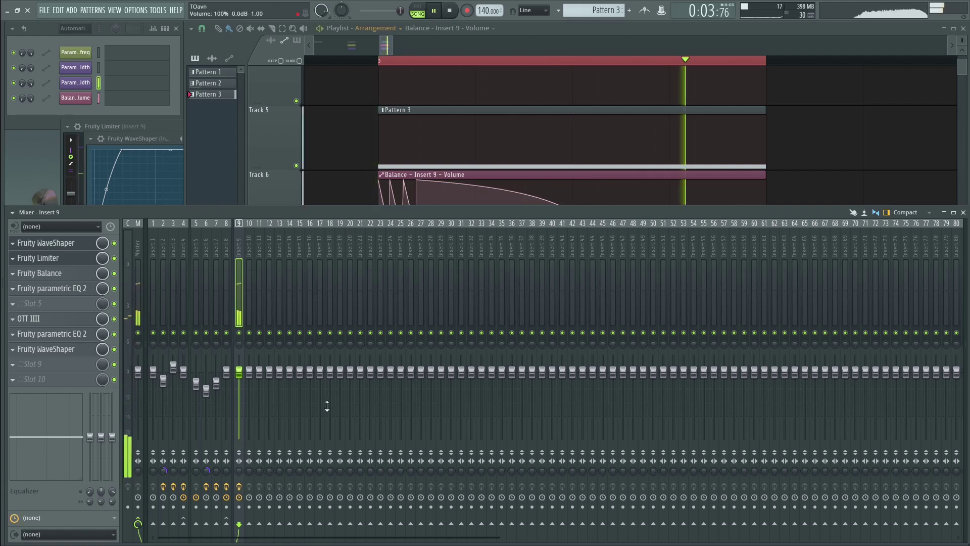
Step: Bypass all effects on mixer track 9, re-enable only the first Fruity WaveShaper and play Pattern 3 through it
drag(116, 350, 115, 256)
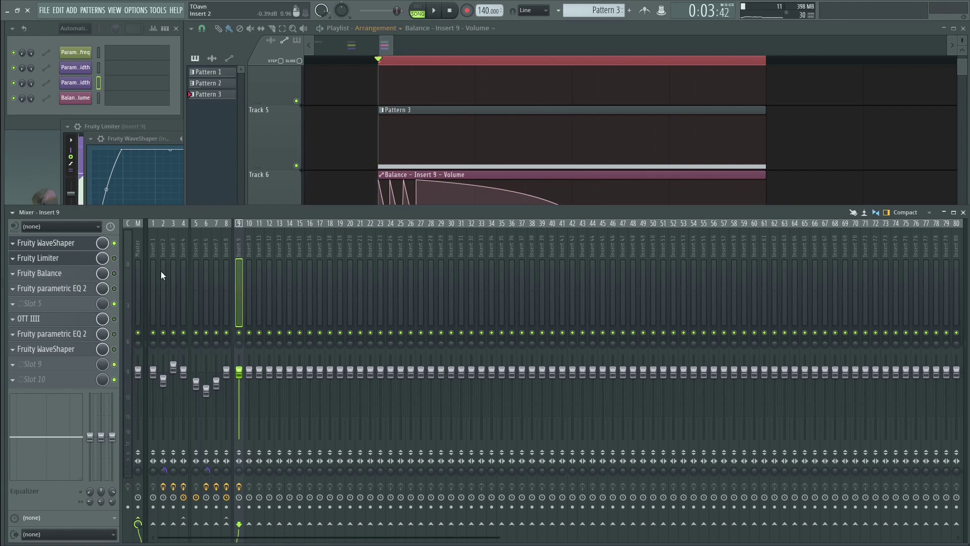
drag(132, 140, 423, 207)
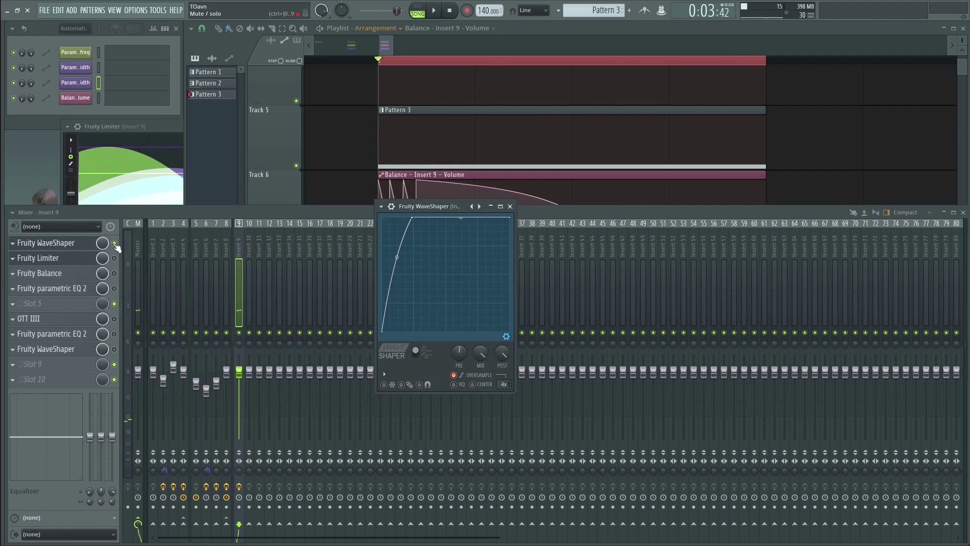
click(114, 244)
key(space)
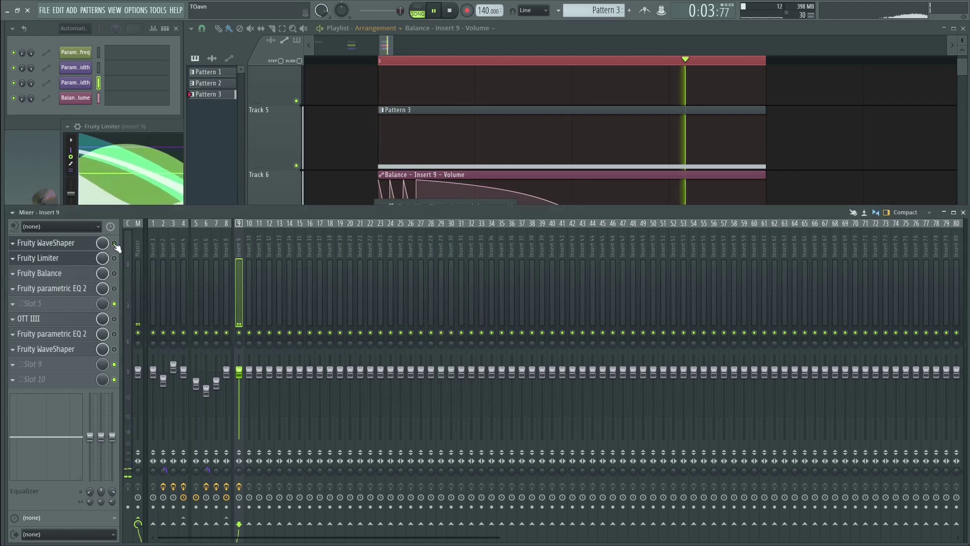
click(72, 247)
key(space)
Step: Re-enable Fruity Limiter on track 9 and show its compressor graph over the mixer
click(115, 258)
click(59, 259)
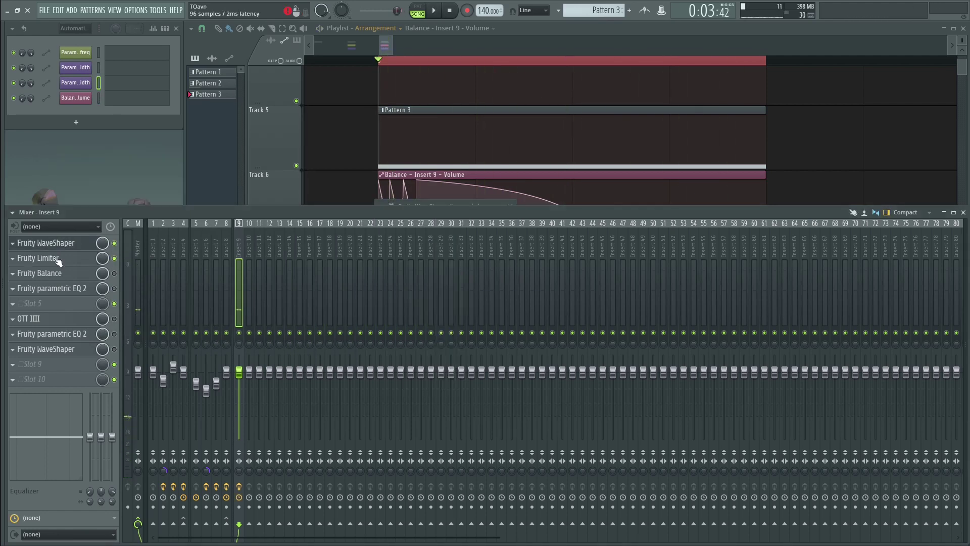
click(58, 260)
drag(235, 126, 414, 160)
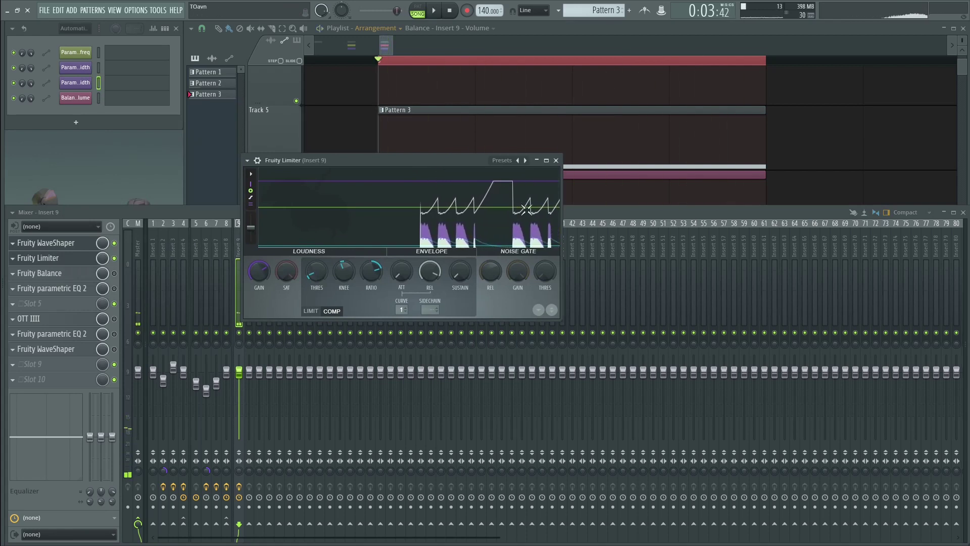
Step: Re-enable Fruity Balance, close the limiter and play Pattern 3 with the Track 6 volume automation in view
click(40, 273)
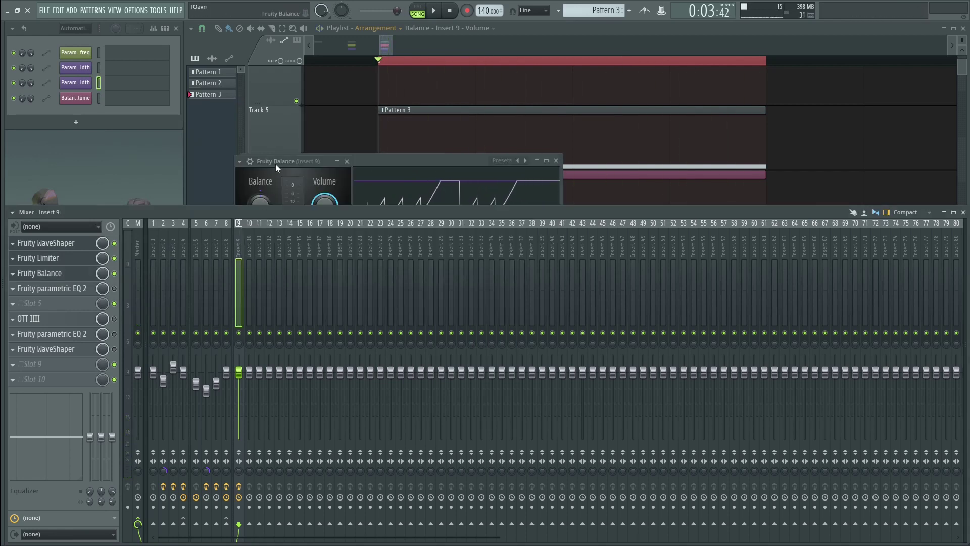
right_click(556, 160)
click(579, 28)
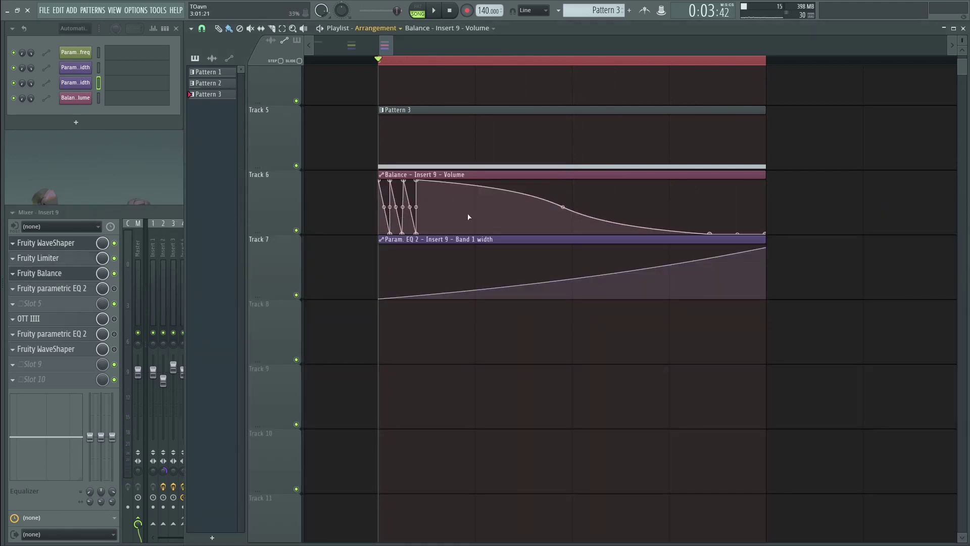
key(space)
key(space)
Step: Examine Fruity Balance's moving volume knob and its Track 6 automation clip while replaying Pattern 3
click(72, 275)
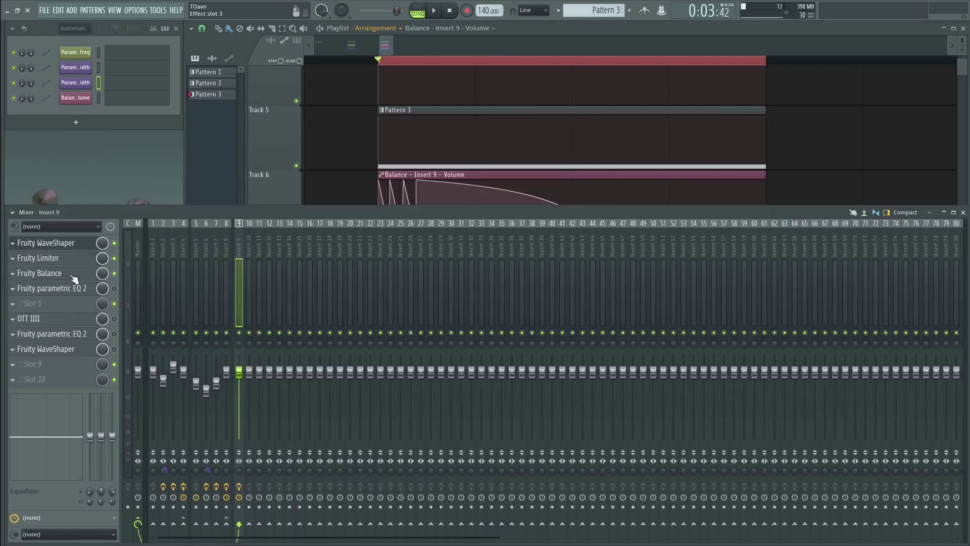
drag(198, 220, 283, 183)
key(space)
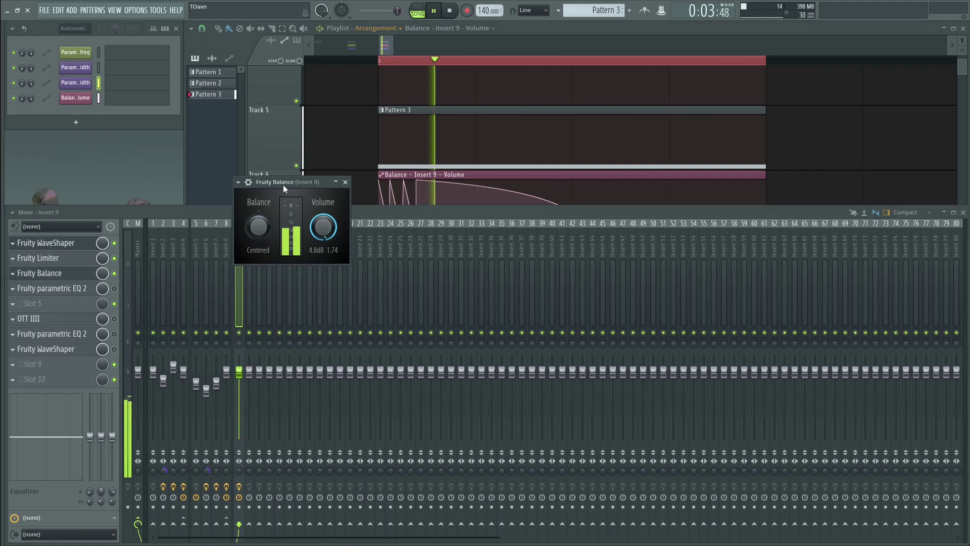
key(space)
click(520, 136)
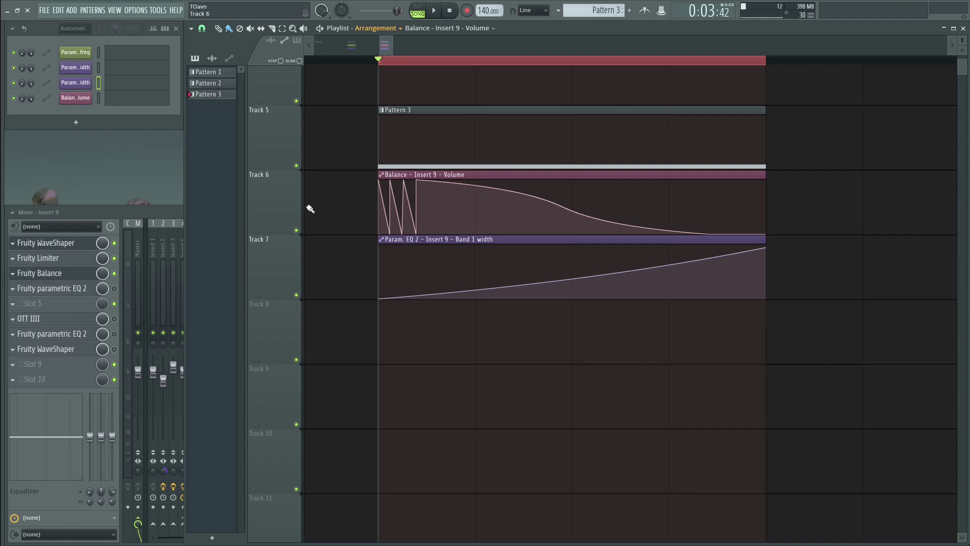
key(space)
key(space)
key(space)
key(space)
Step: Re-enable track 9's first Fruity parametric EQ 2 and replay Pattern 3 to examine its automated high-pass and peaking bands
click(78, 293)
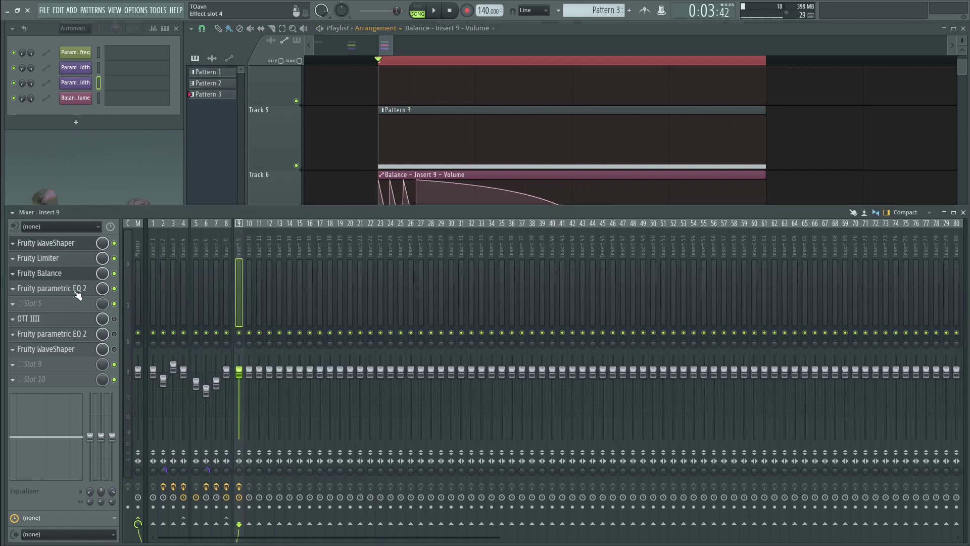
click(77, 293)
key(space)
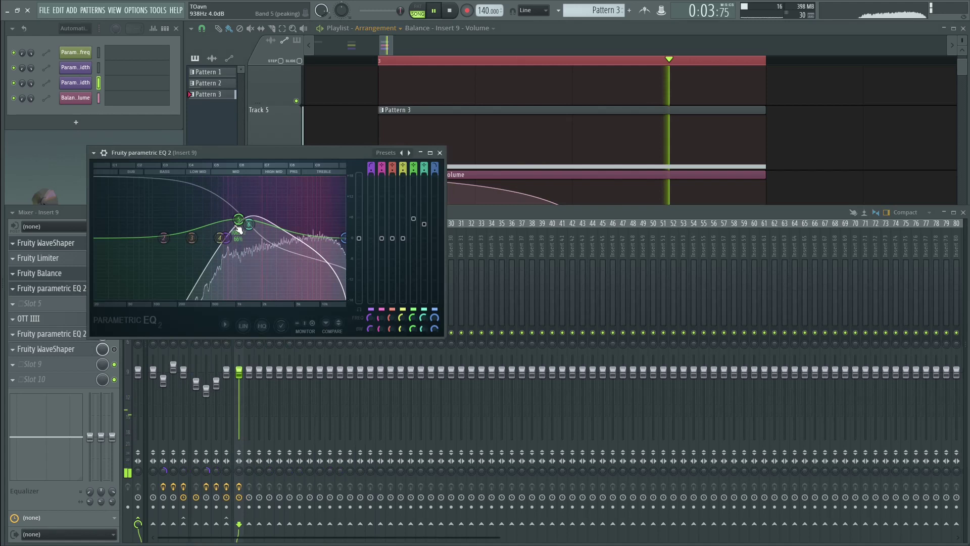
key(space)
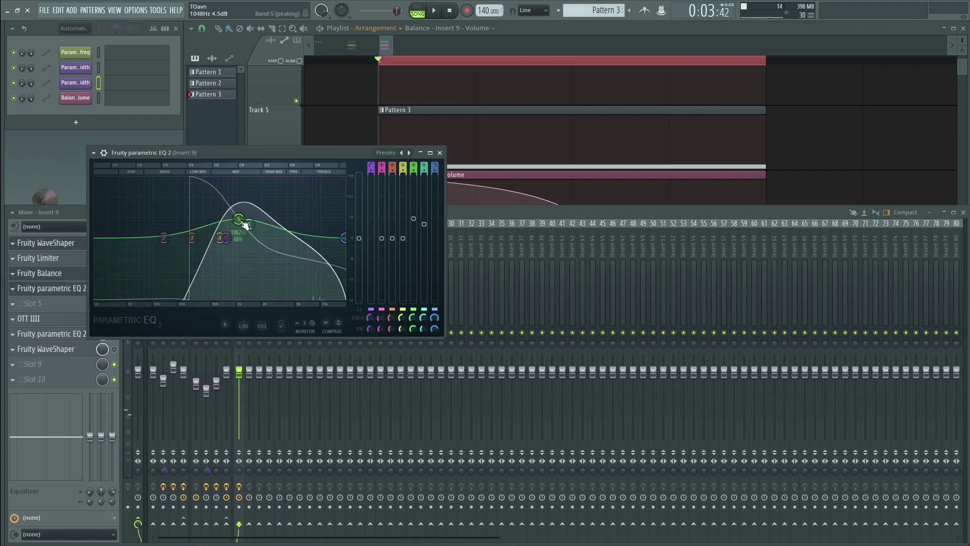
key(space)
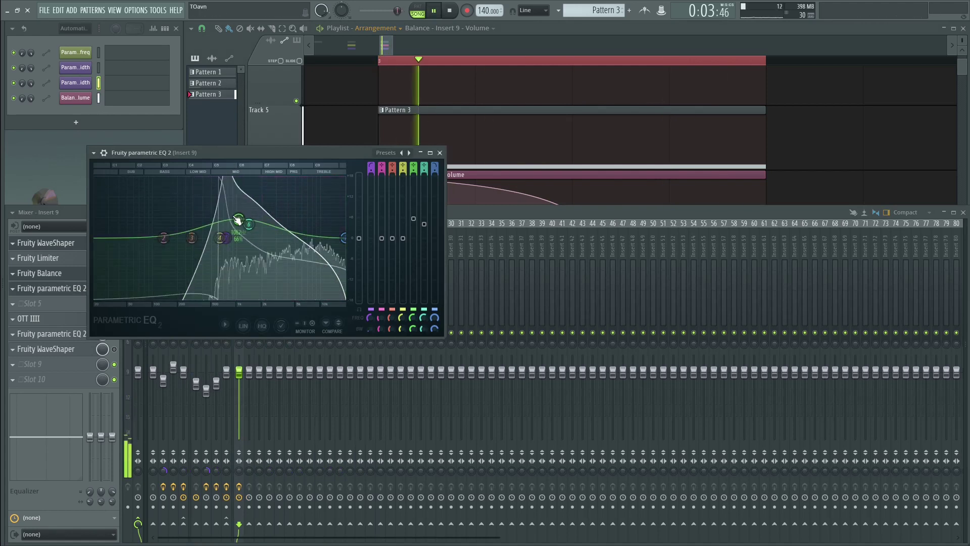
key(space)
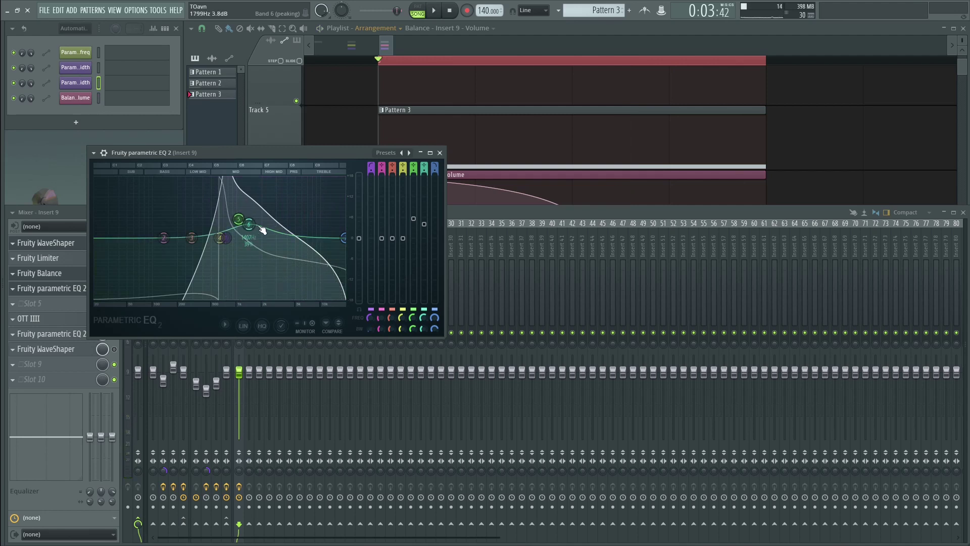
key(space)
key(space)
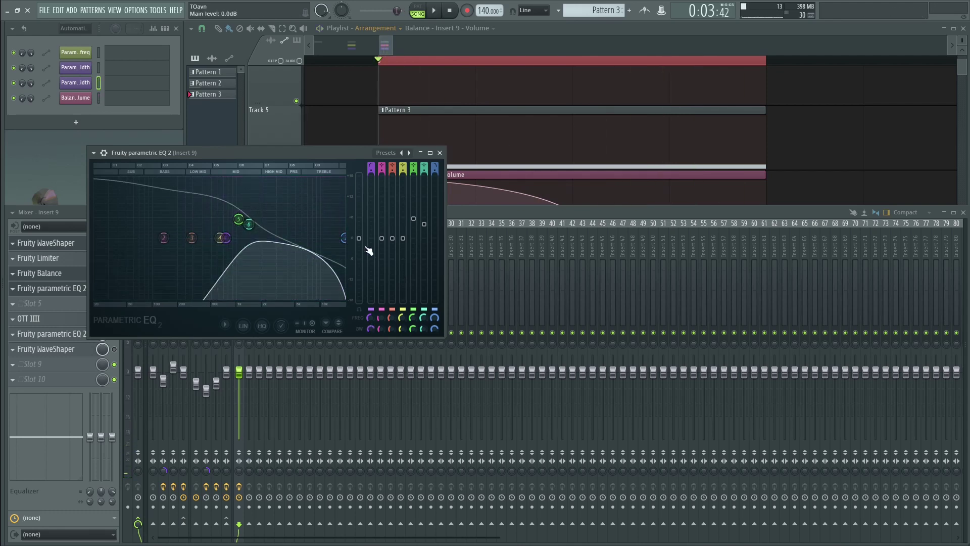
key(space)
key(space)
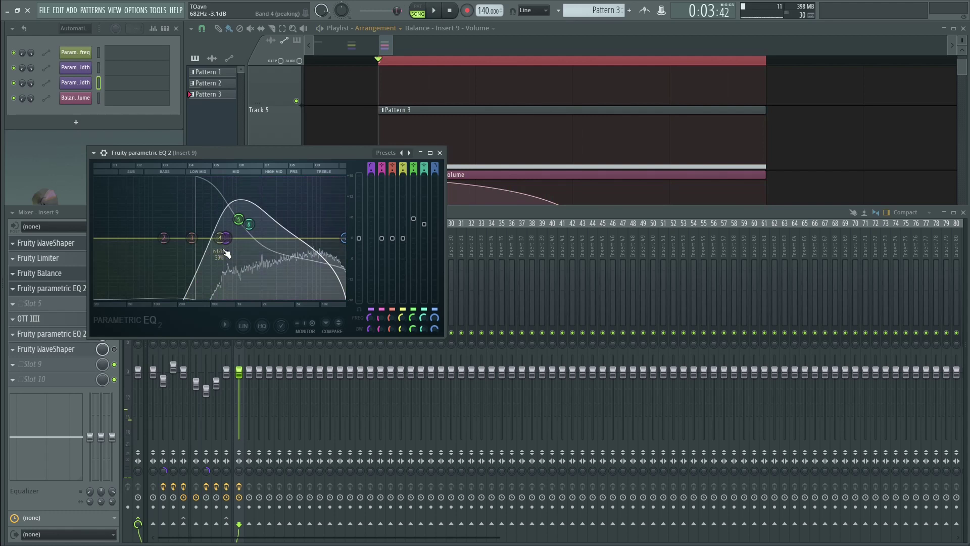
key(space)
key(space)
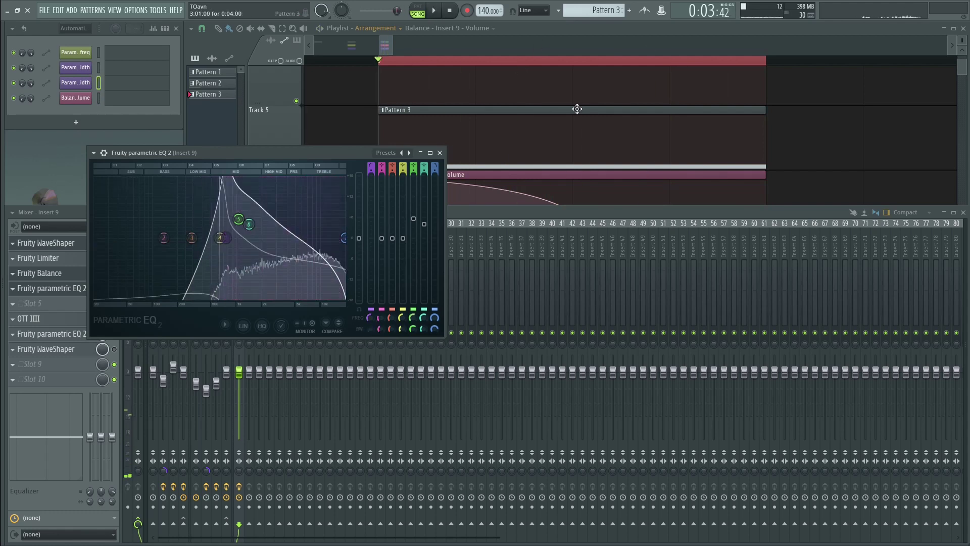
Step: Compare the parametric EQ's high-pass band with the Band 1 width automation clip on Track 7
click(576, 109)
drag(159, 153, 102, 175)
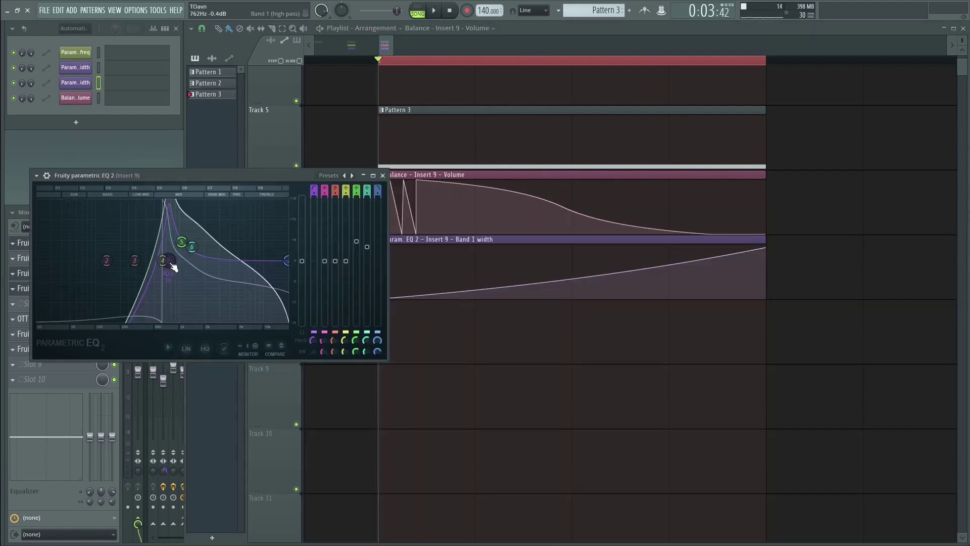
click(472, 343)
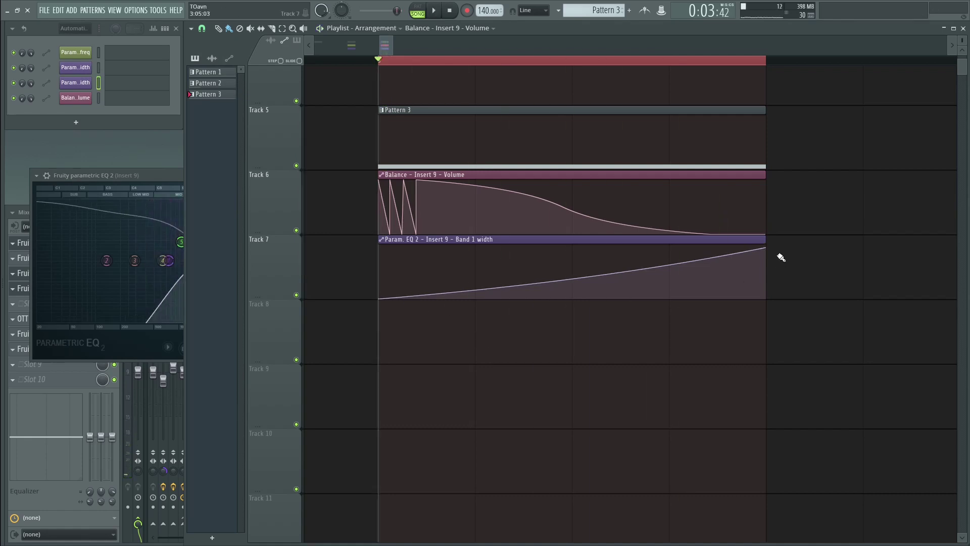
click(137, 176)
key(space)
Step: Open OTT IIII on track 9 and re-enable it
click(71, 321)
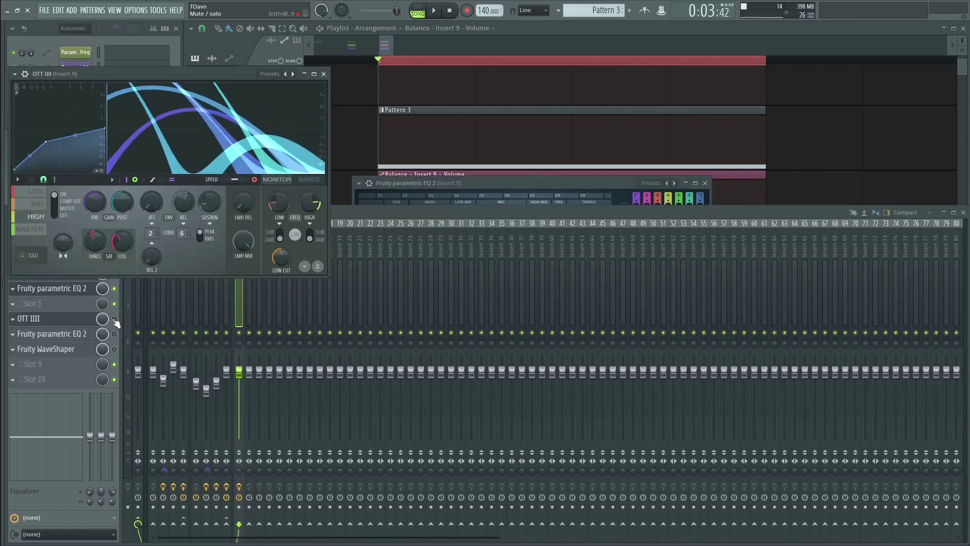
click(114, 319)
click(87, 317)
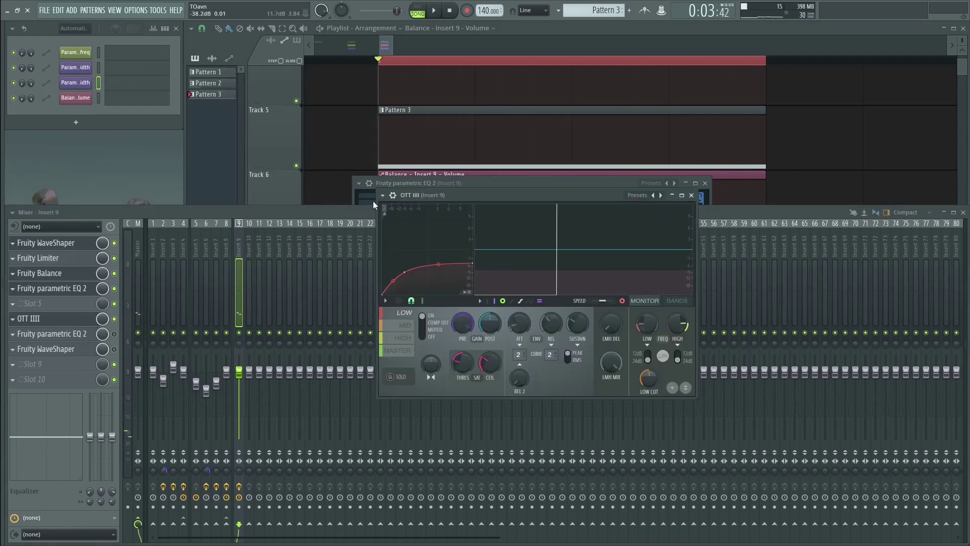
Step: Re-enable track 9's second Fruity parametric EQ 2 and last Fruity WaveShaper, playing Pattern 3 and showing their curves
click(87, 338)
key(space)
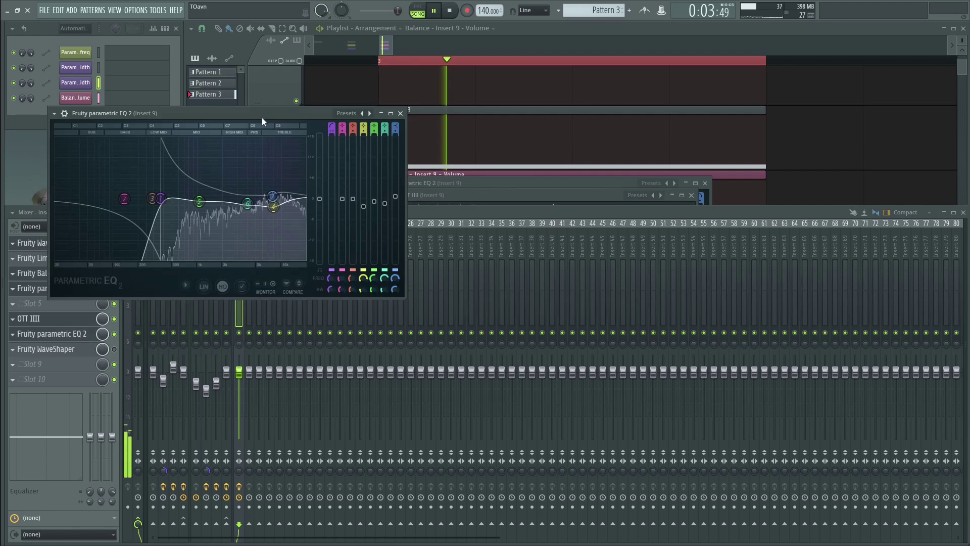
drag(261, 117, 476, 155)
key(space)
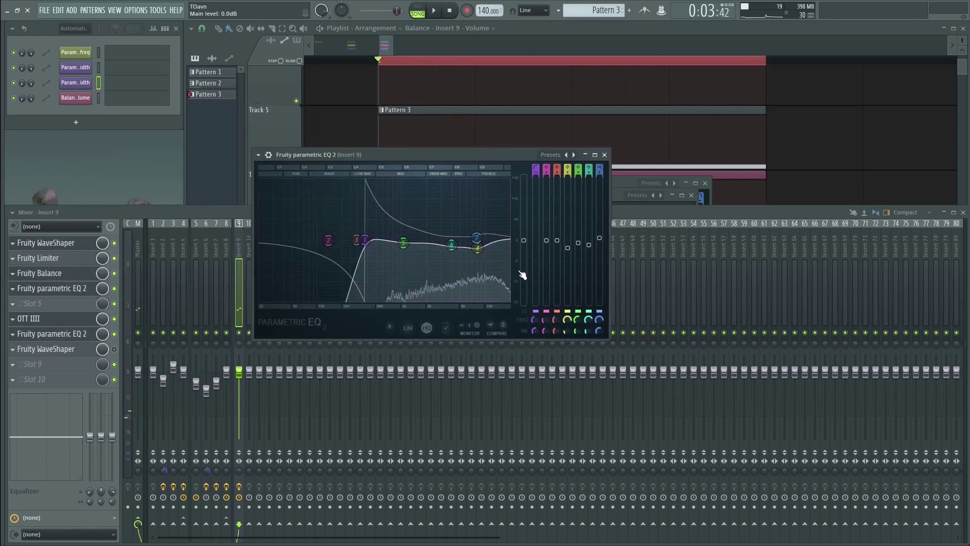
click(46, 349)
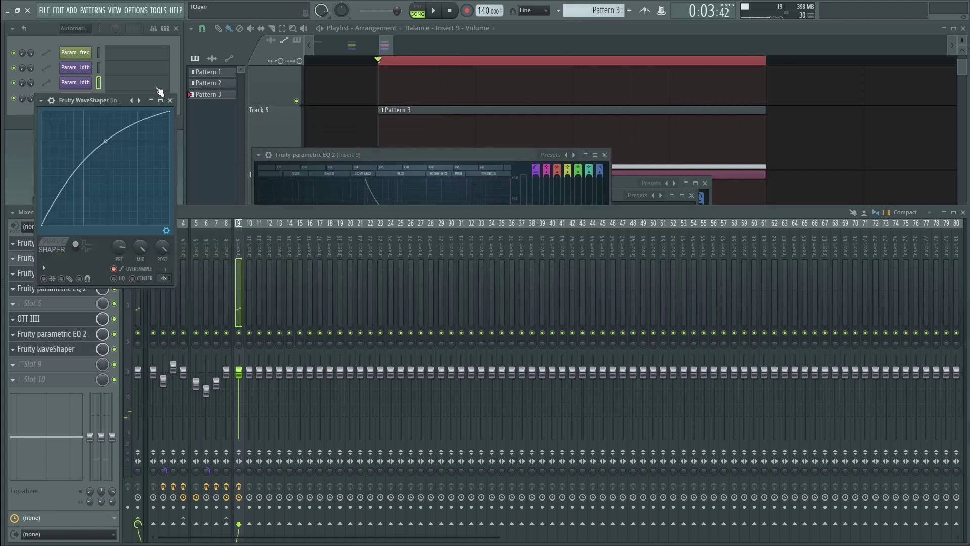
drag(114, 101, 353, 185)
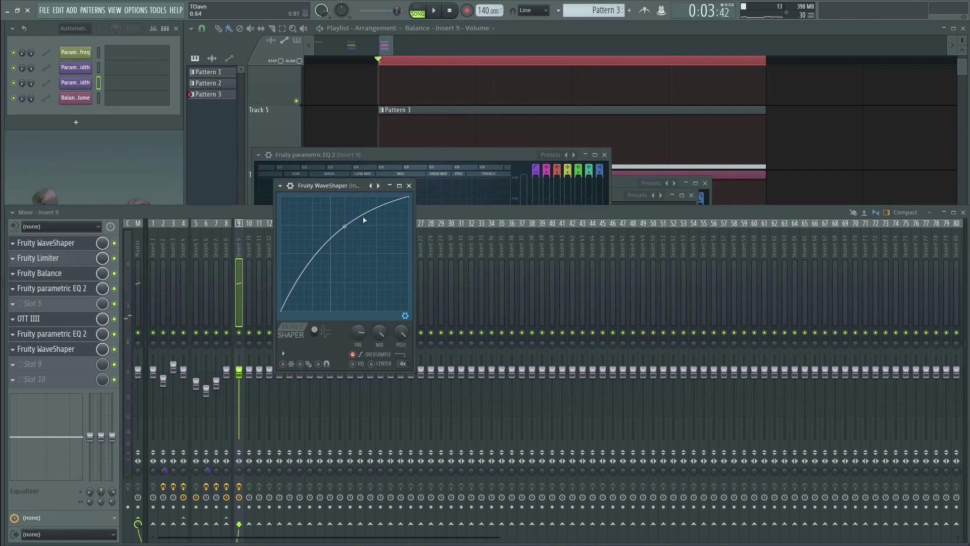
Step: Add Edison to effect slot 10 of mixer track 9
click(69, 378)
text(ed)
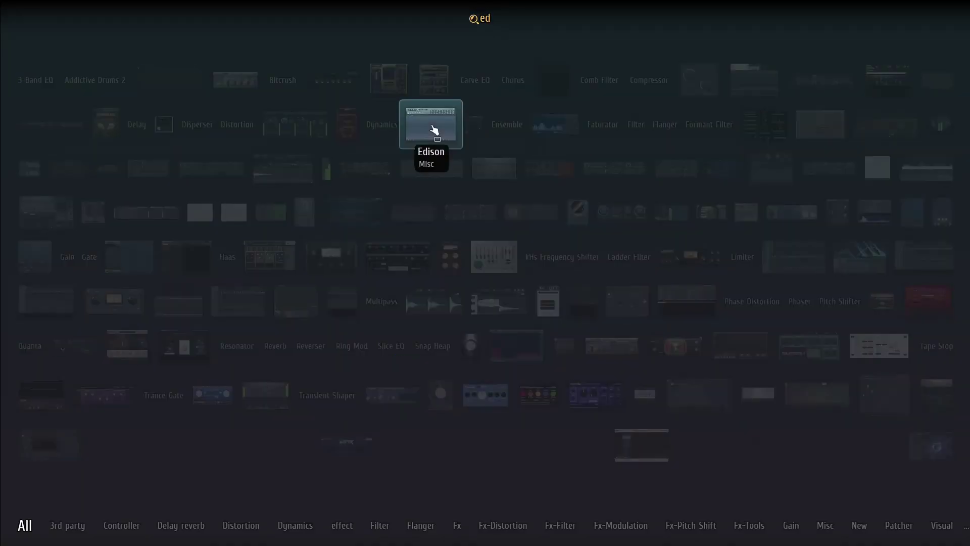
click(433, 130)
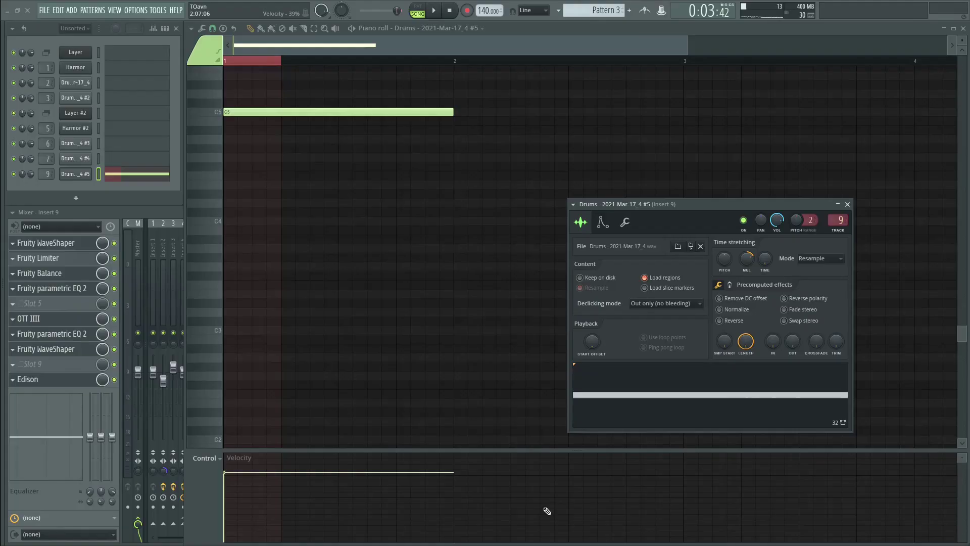
Step: Reset the time-stretch multiplier of drum sample #5, audition Pattern 3 and readjust the multiplier
drag(709, 207, 496, 163)
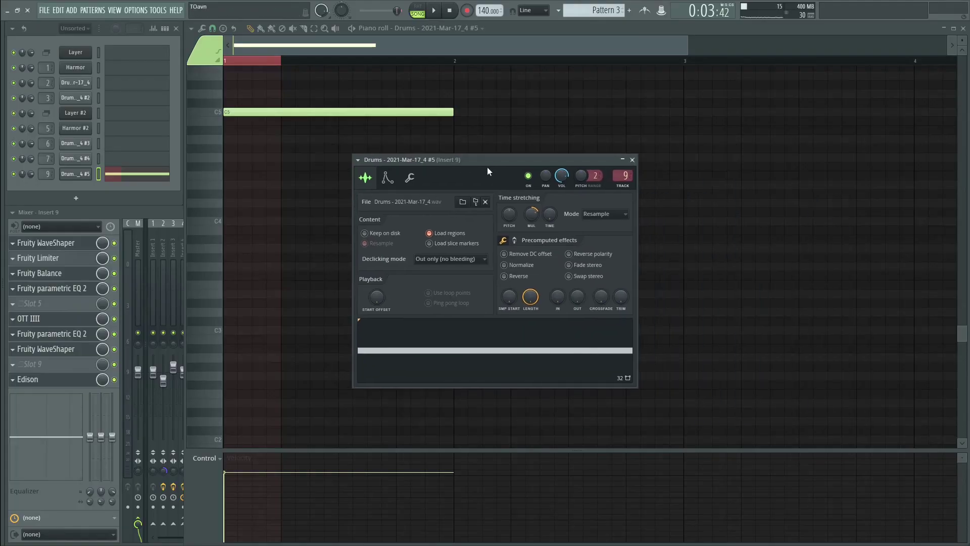
alt+click(531, 214)
key(space)
key(space)
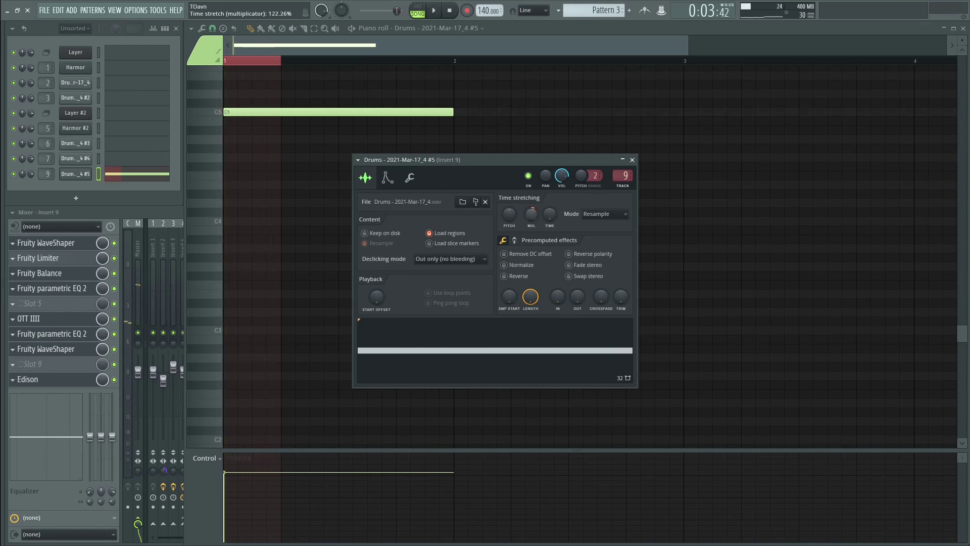
drag(531, 213, 533, 215)
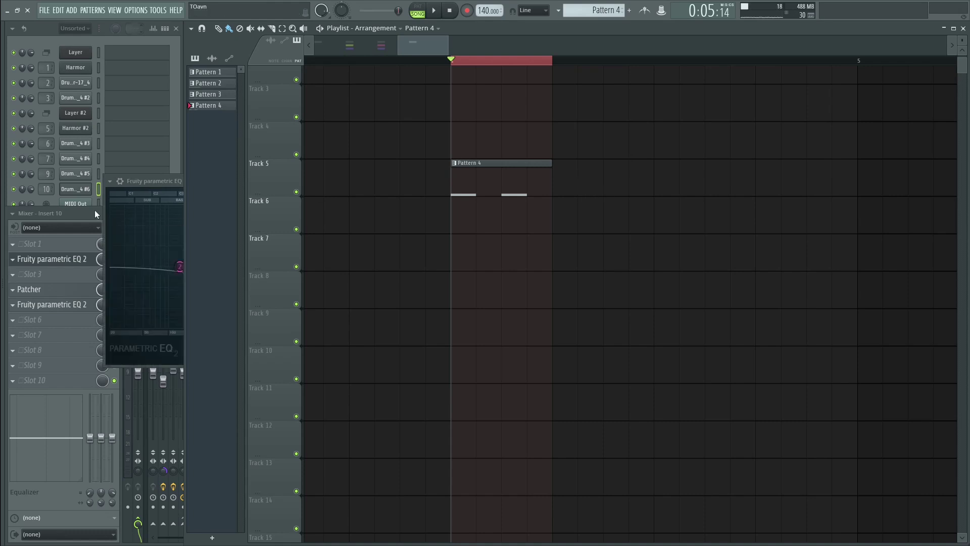
Step: Examine drum sample #6's settings and volume envelope on track 10, playing Pattern 4
key(space)
click(75, 189)
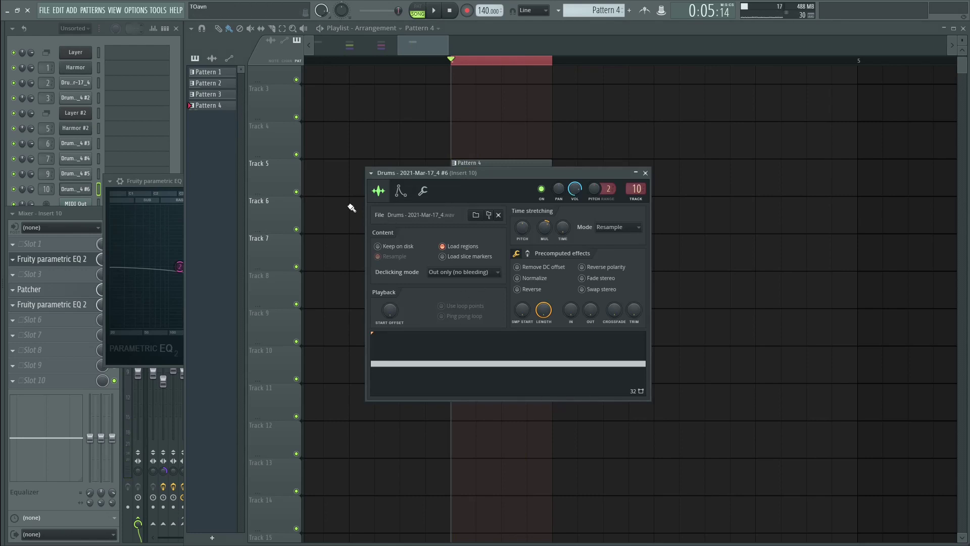
click(400, 190)
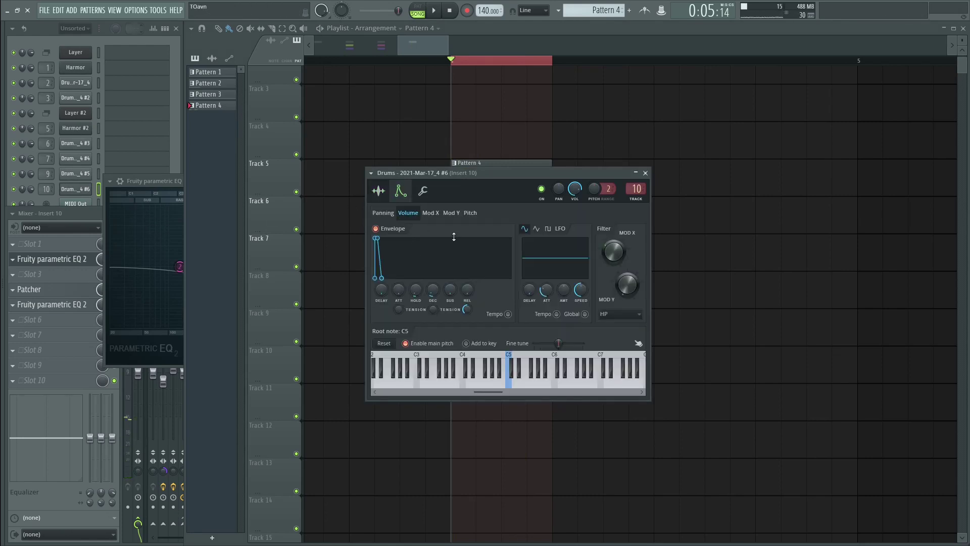
key(space)
key(space)
Step: Show mixer track 10 and examine its Fruity parametric EQ 2 curve and Band 4 boost while playing Pattern 4
click(134, 217)
drag(311, 181, 553, 177)
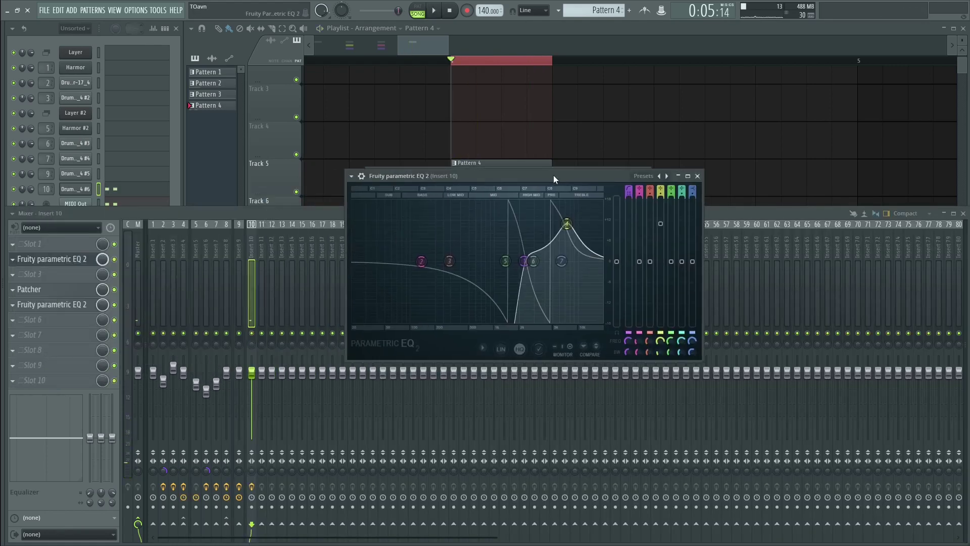
key(space)
key(space)
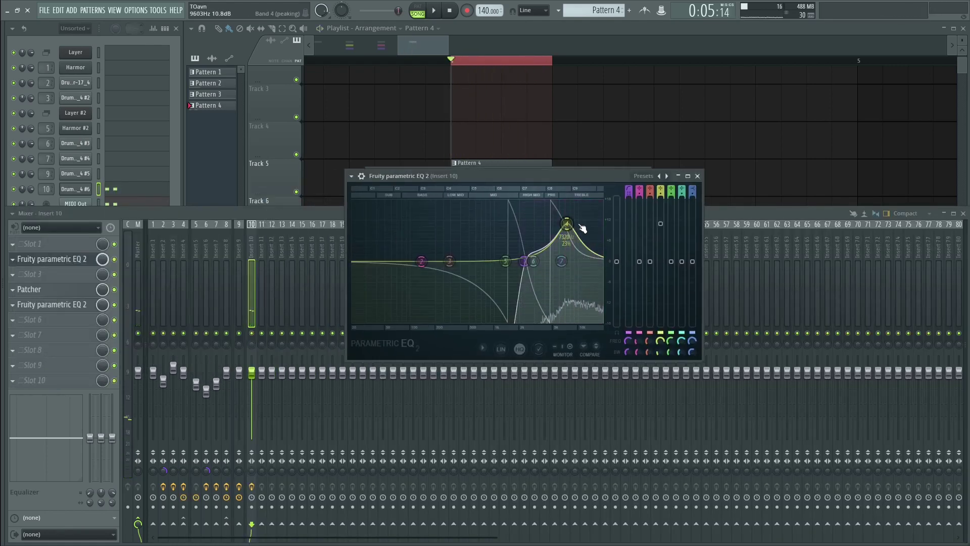
Step: Audition Pattern 4 with the Patcher effect on mixer track 10 bypassed, and re-enable the effect
key(space)
click(114, 290)
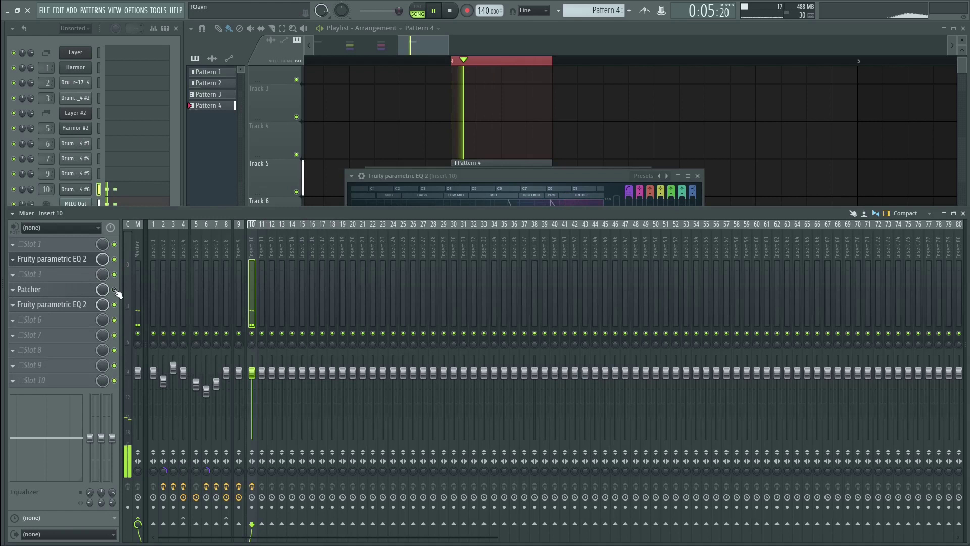
key(space)
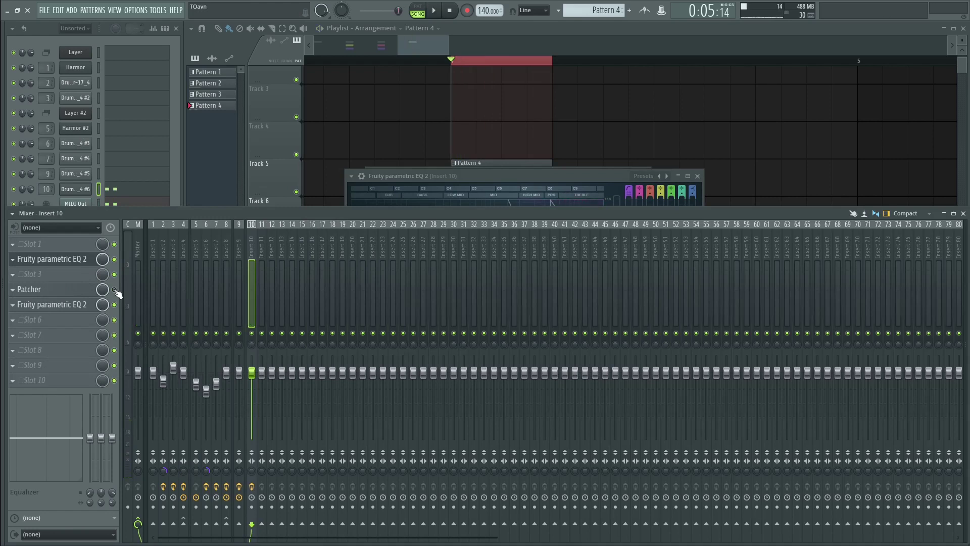
drag(465, 177, 405, 140)
key(space)
key(space)
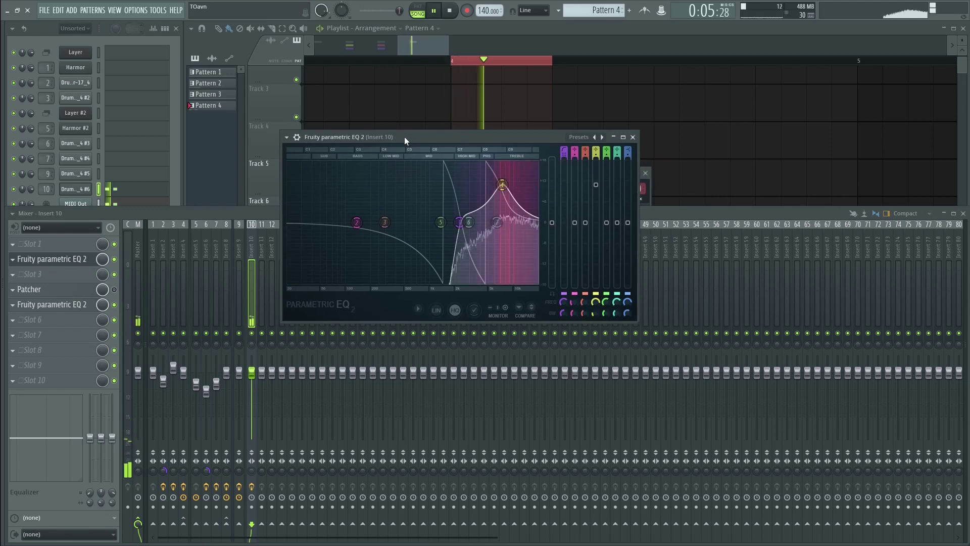
click(118, 290)
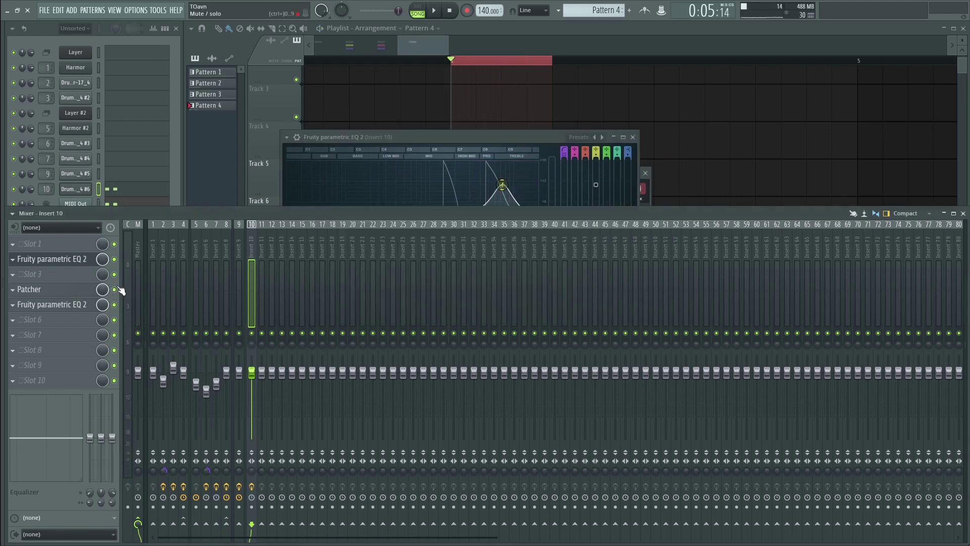
Step: Show the Patcher map on mixer track 10 and examine the Fruity Delay 3 settings inside it
click(72, 291)
drag(445, 83, 508, 98)
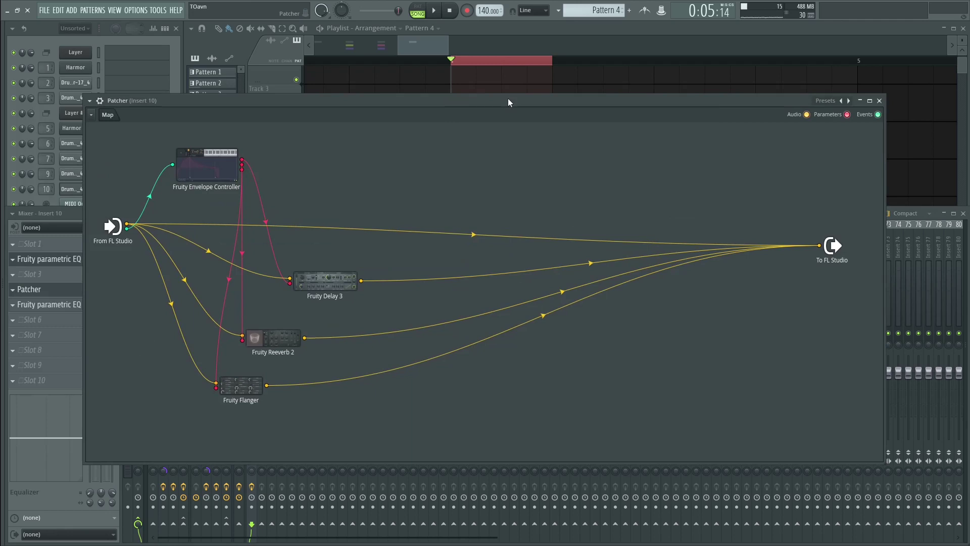
click(328, 282)
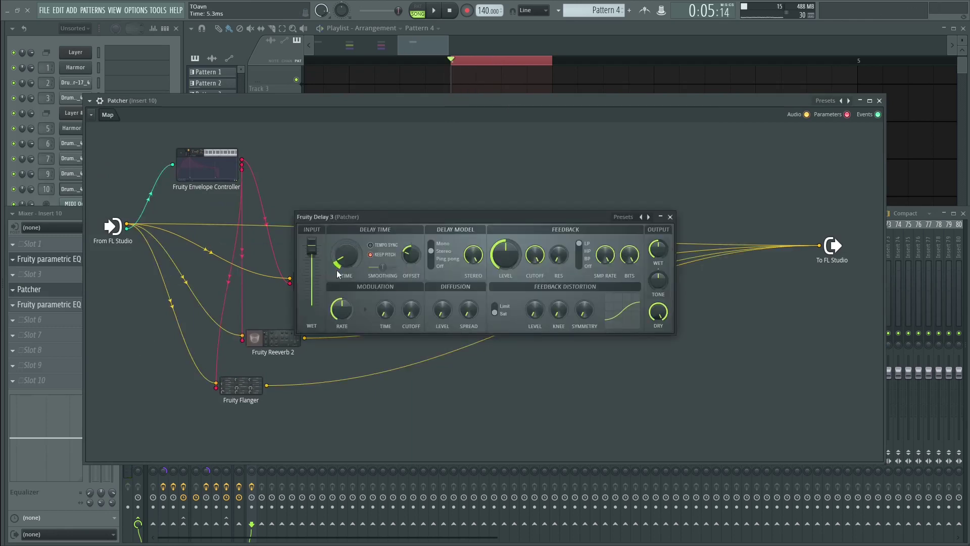
drag(595, 225, 556, 240)
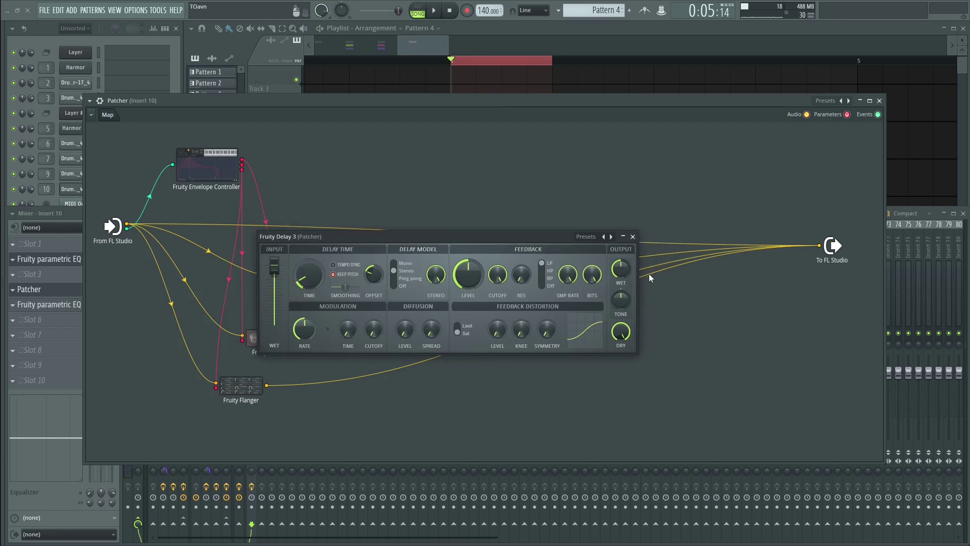
click(633, 237)
Step: Inspect the Fruity Envelope Controller in the Patcher map and add a second Fruity Envelope Controller beside it
mouse_move(223, 171)
mouse_down()
mouse_move(237, 169)
mouse_move(209, 169)
mouse_up()
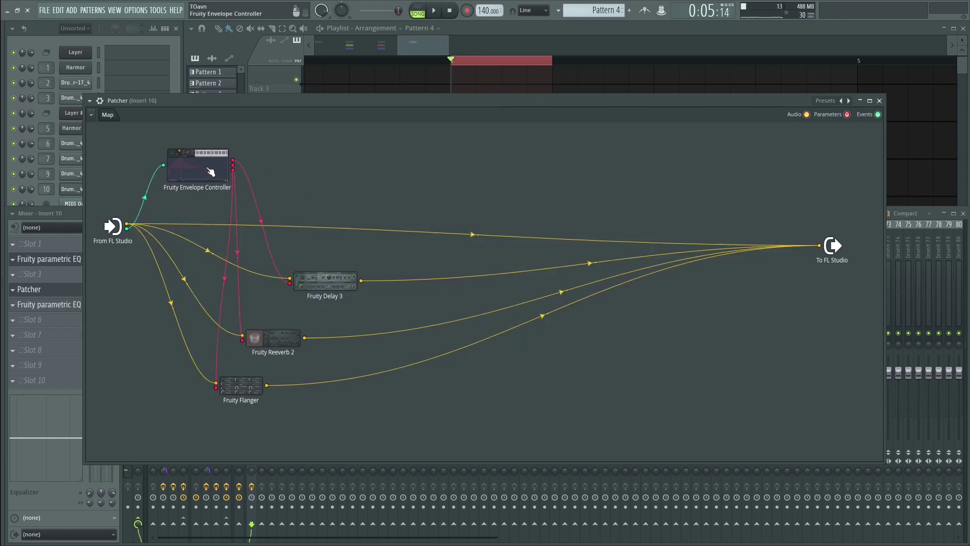
click(209, 169)
key(space)
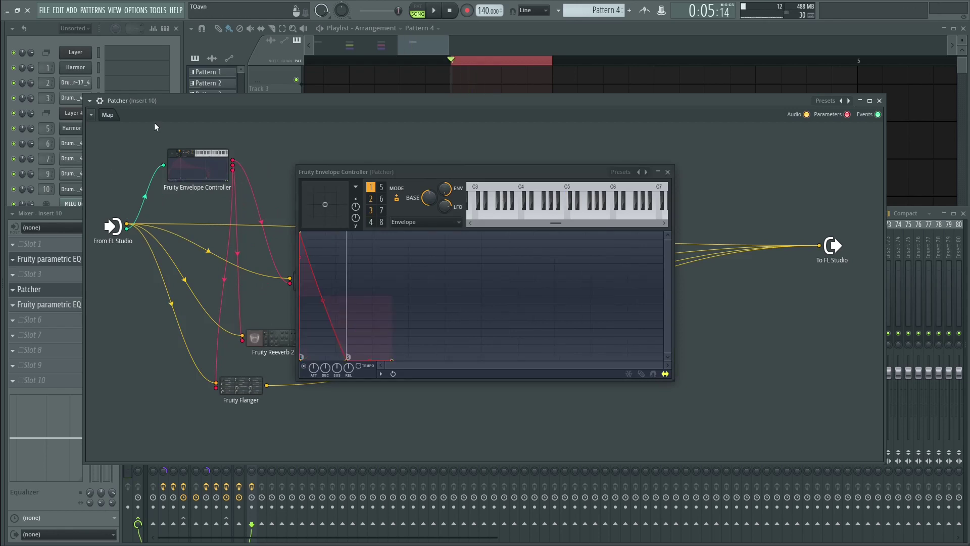
mouse_move(418, 169)
mouse_down()
mouse_move(453, 158)
mouse_move(425, 157)
mouse_up()
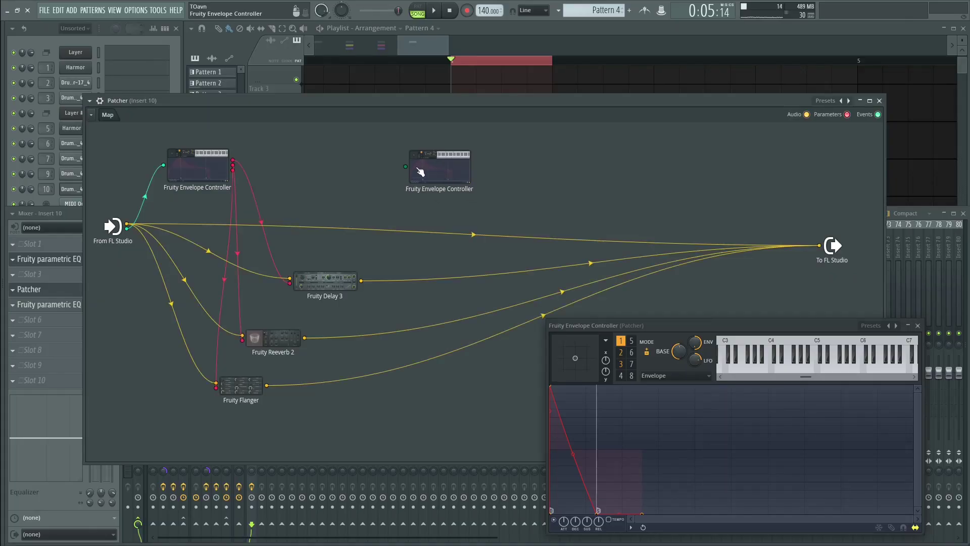
Step: Examine the audio and event output options of the From FL Studio node
right_click(114, 226)
mouse_move(132, 244)
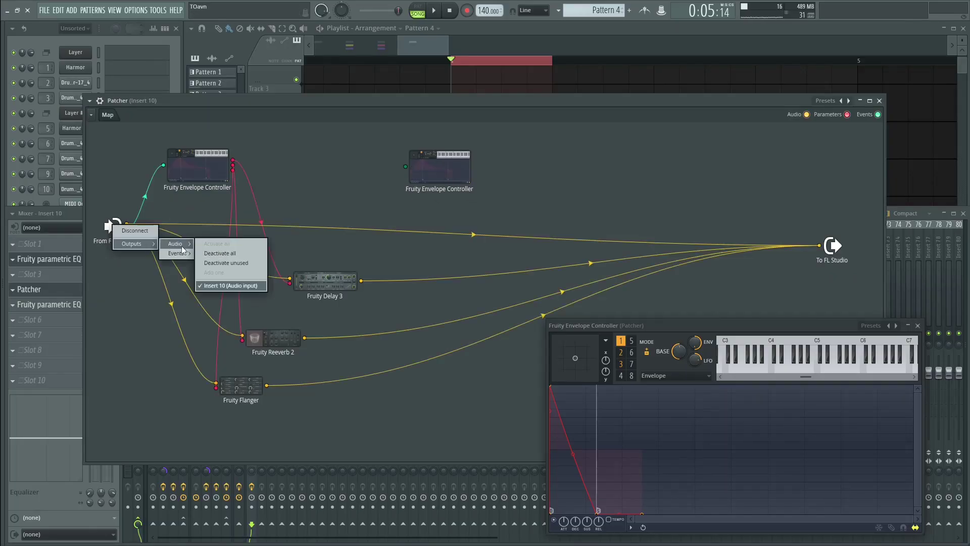
mouse_move(176, 254)
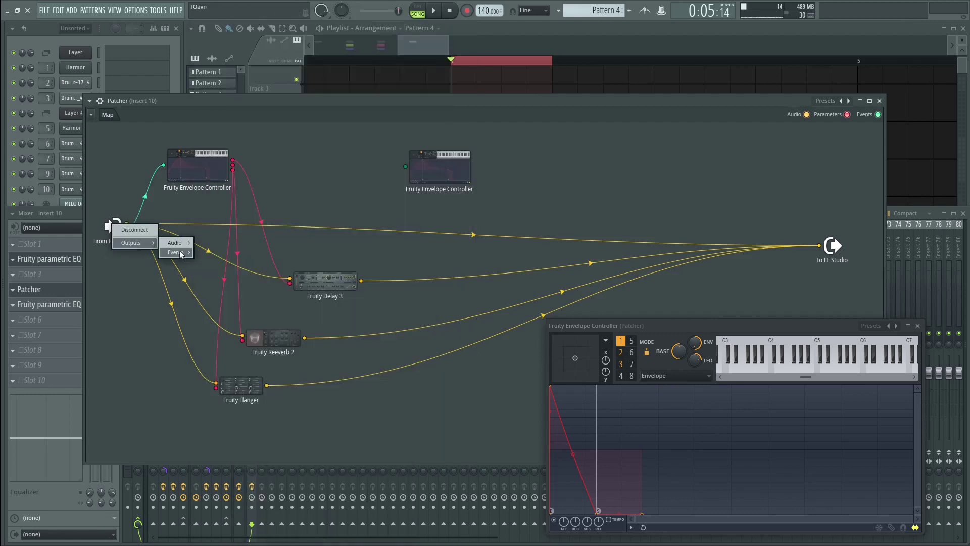
mouse_move(182, 254)
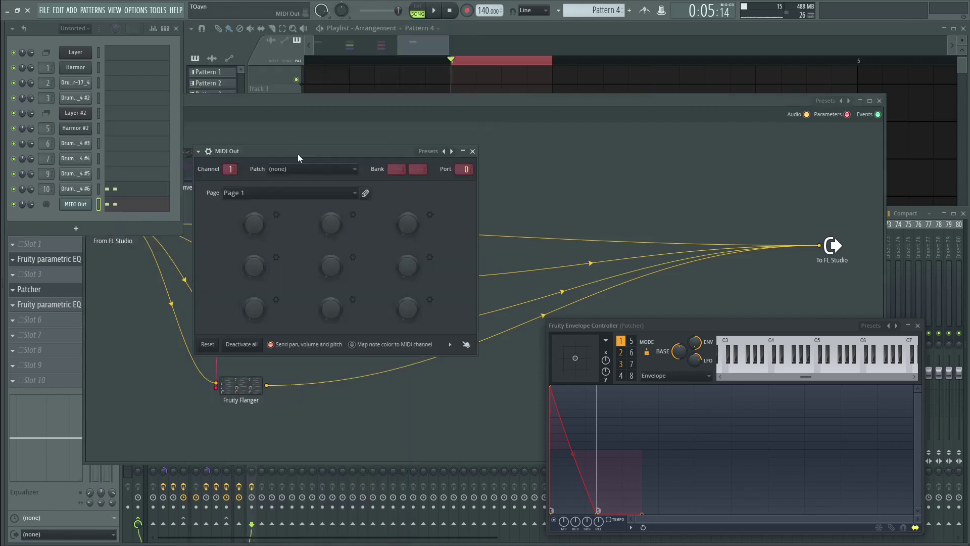
Step: Set the MIDI Out channel's port to 11
drag(297, 155, 704, 121)
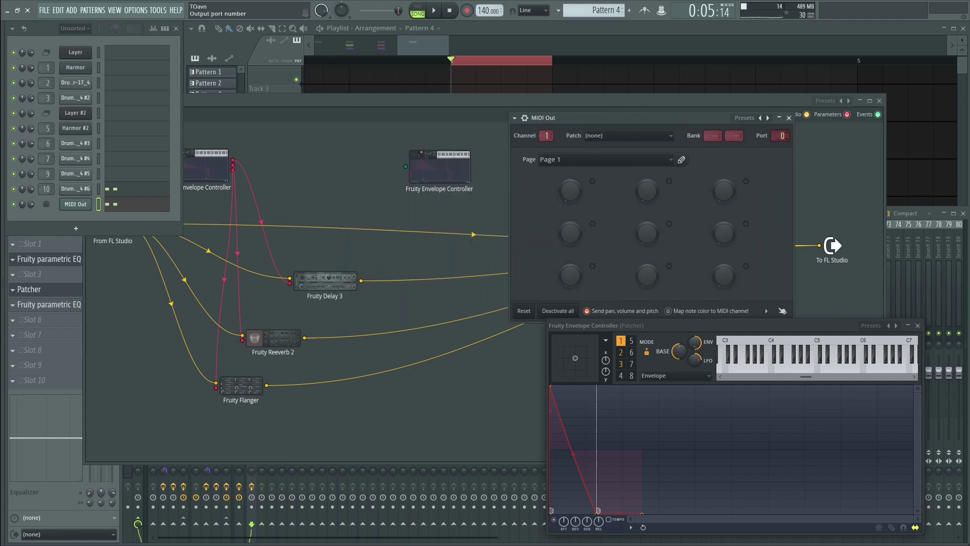
click(292, 180)
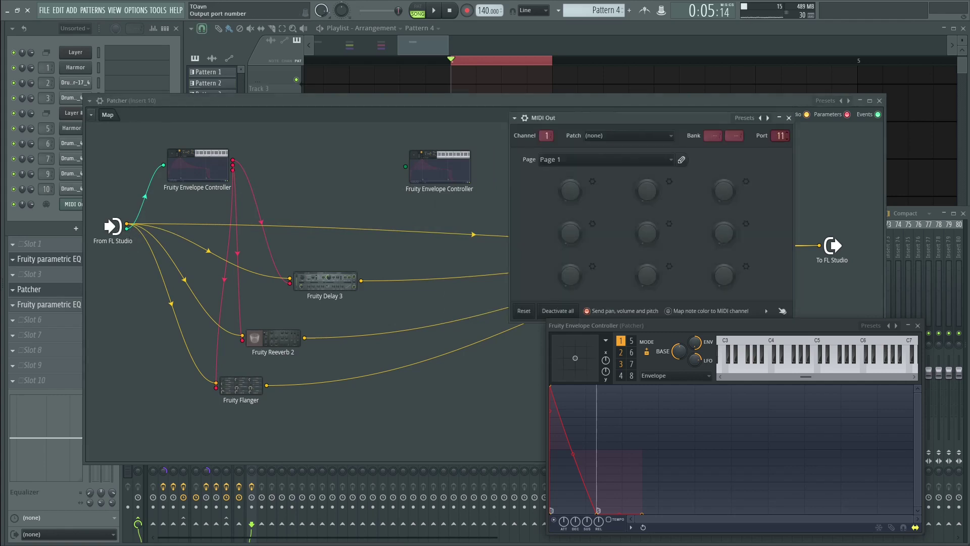
click(789, 118)
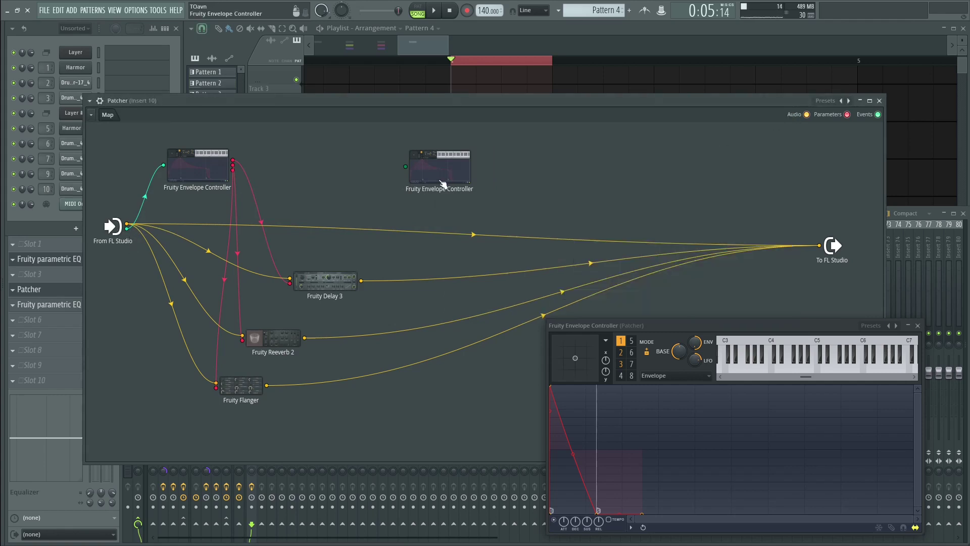
Step: Delete the unconnected second Fruity Envelope Controller from the Patcher map and close the remaining controller's envelope window
right_click(443, 175)
click(473, 212)
drag(652, 325, 514, 203)
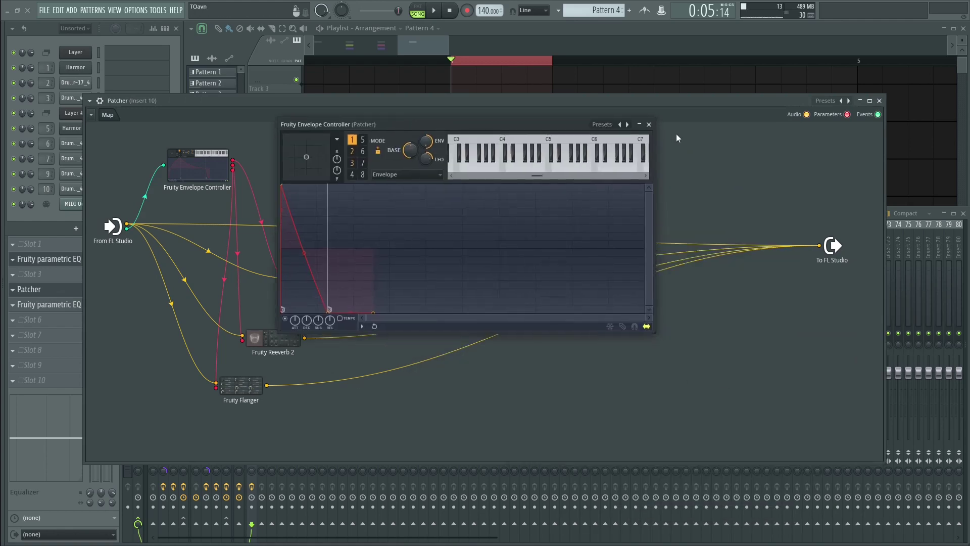
click(656, 124)
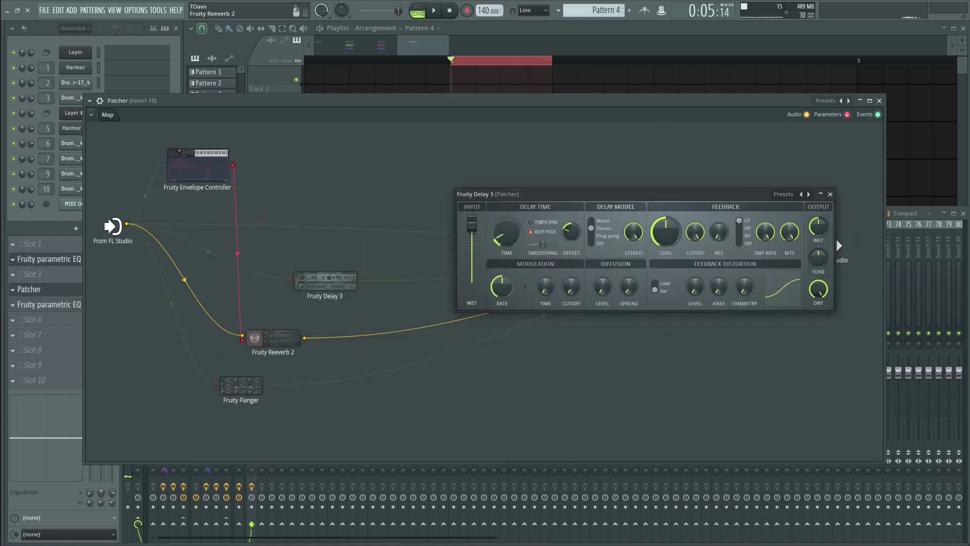
Step: Examine the Fruity Reeverb 2 and Fruity Flanger settings in the Patcher map while playing Pattern 4
double_click(273, 337)
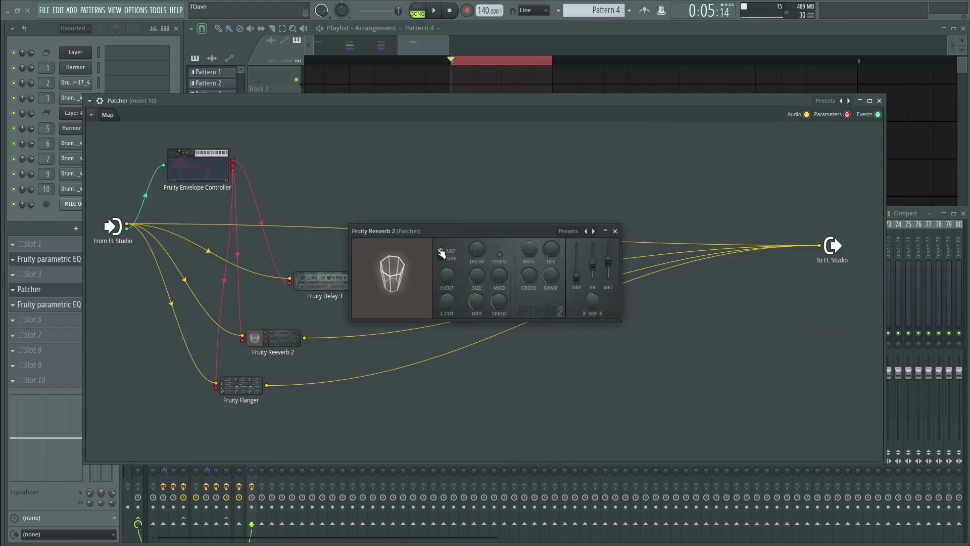
drag(441, 230, 654, 255)
click(241, 385)
key(space)
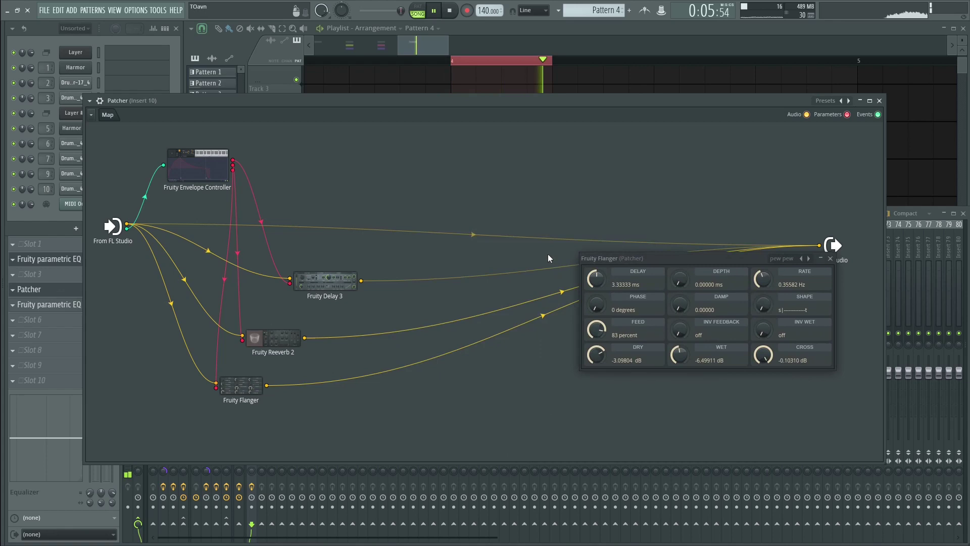
drag(623, 259, 607, 299)
key(space)
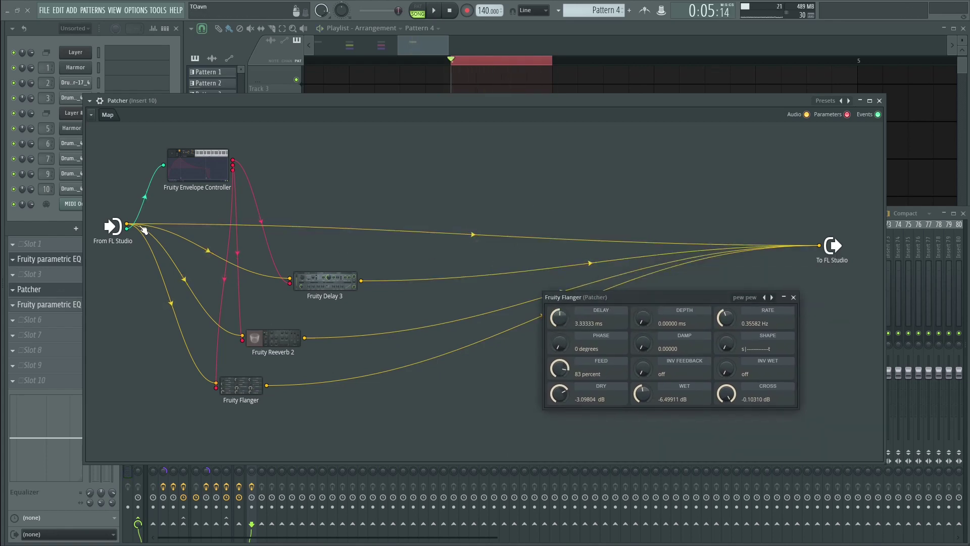
Step: Examine envelopes 2 and 3 of the Fruity Envelope Controller and close all windows
double_click(217, 174)
click(357, 151)
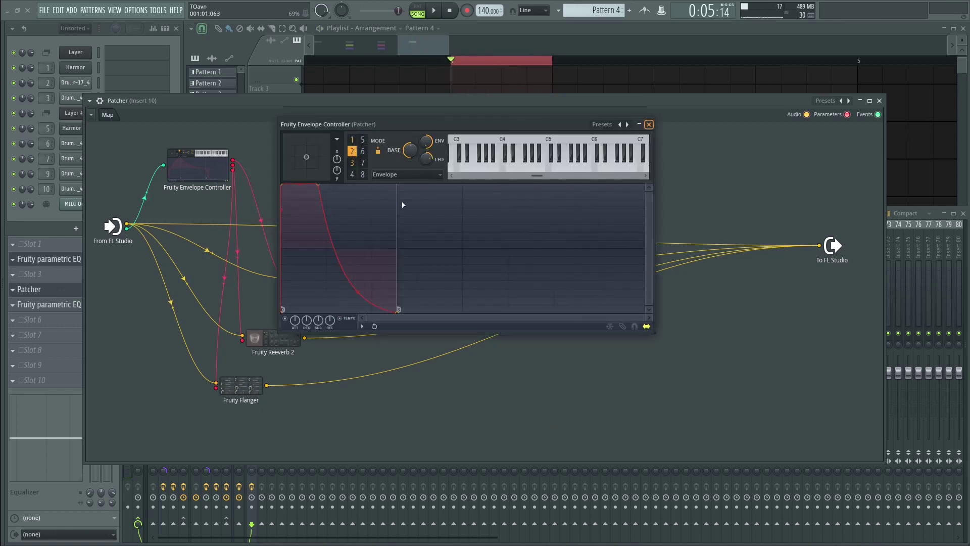
click(352, 162)
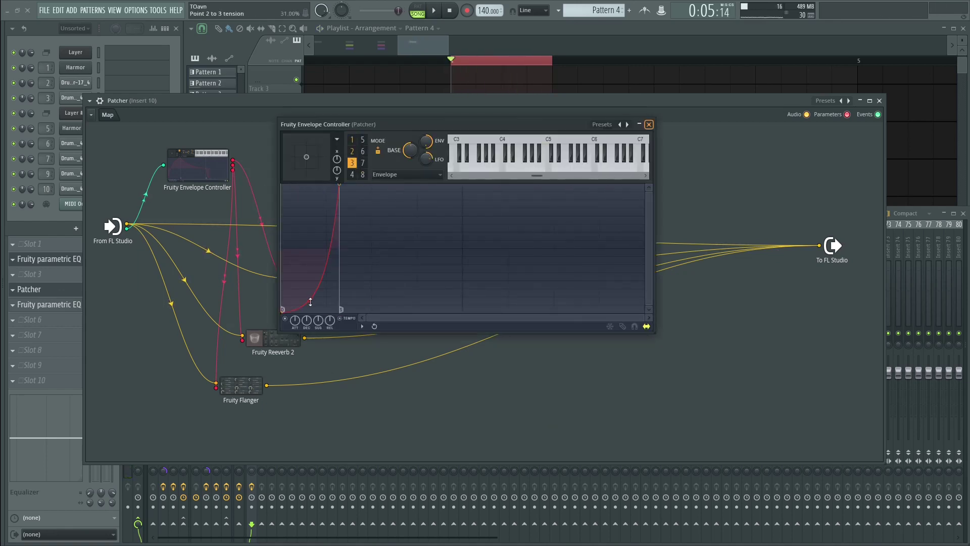
key(F12)
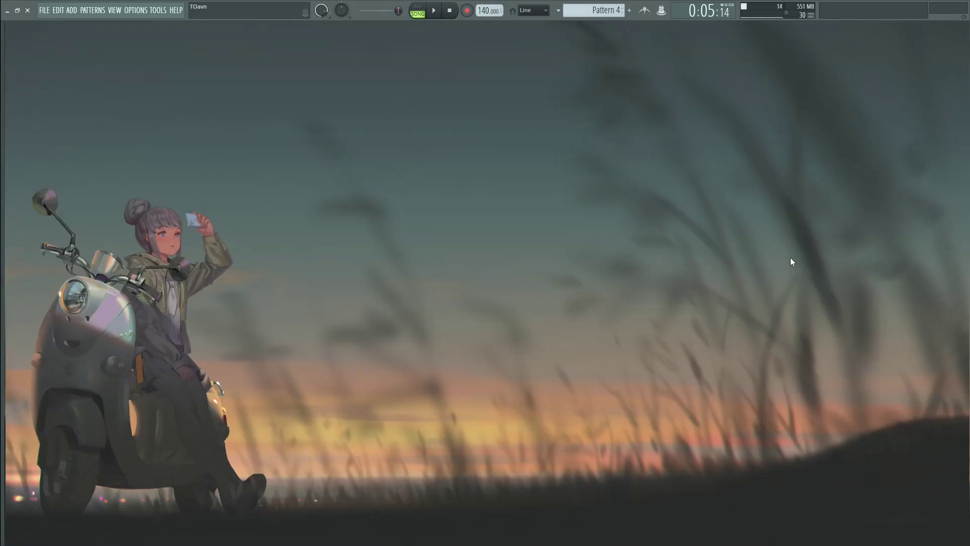